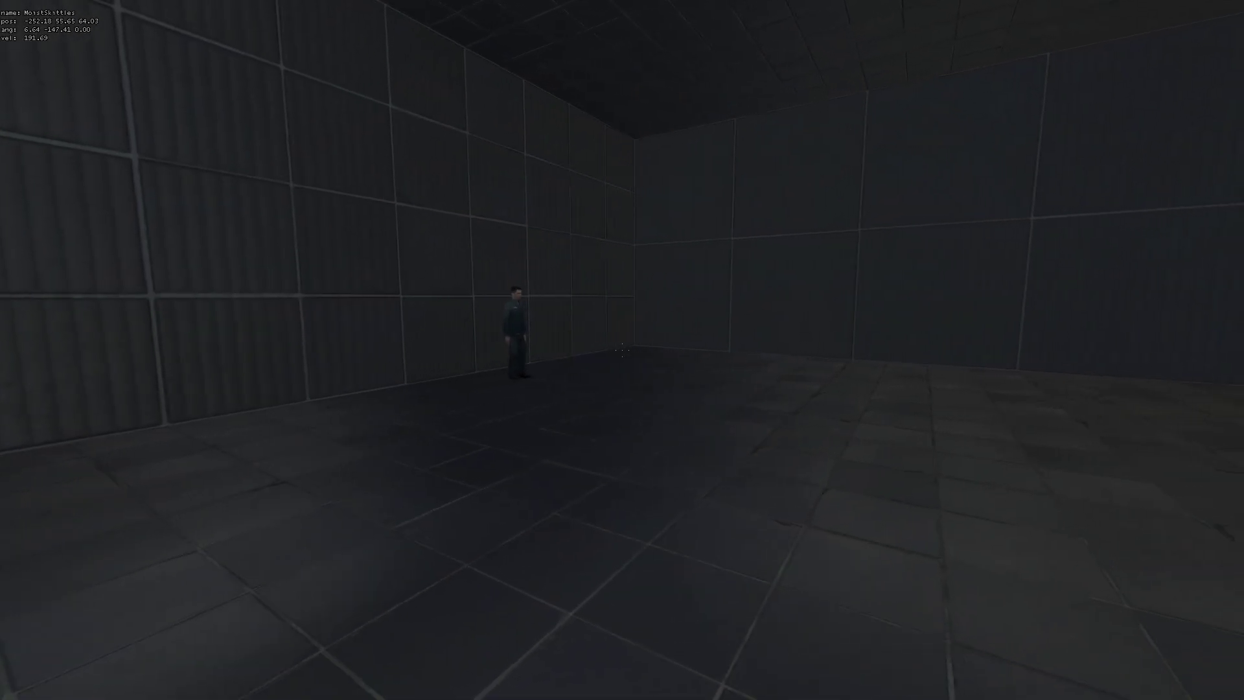
# Step: Walk around the test room and examine how the NPC moves and turns as the player changes position
pyautogui.press('w')
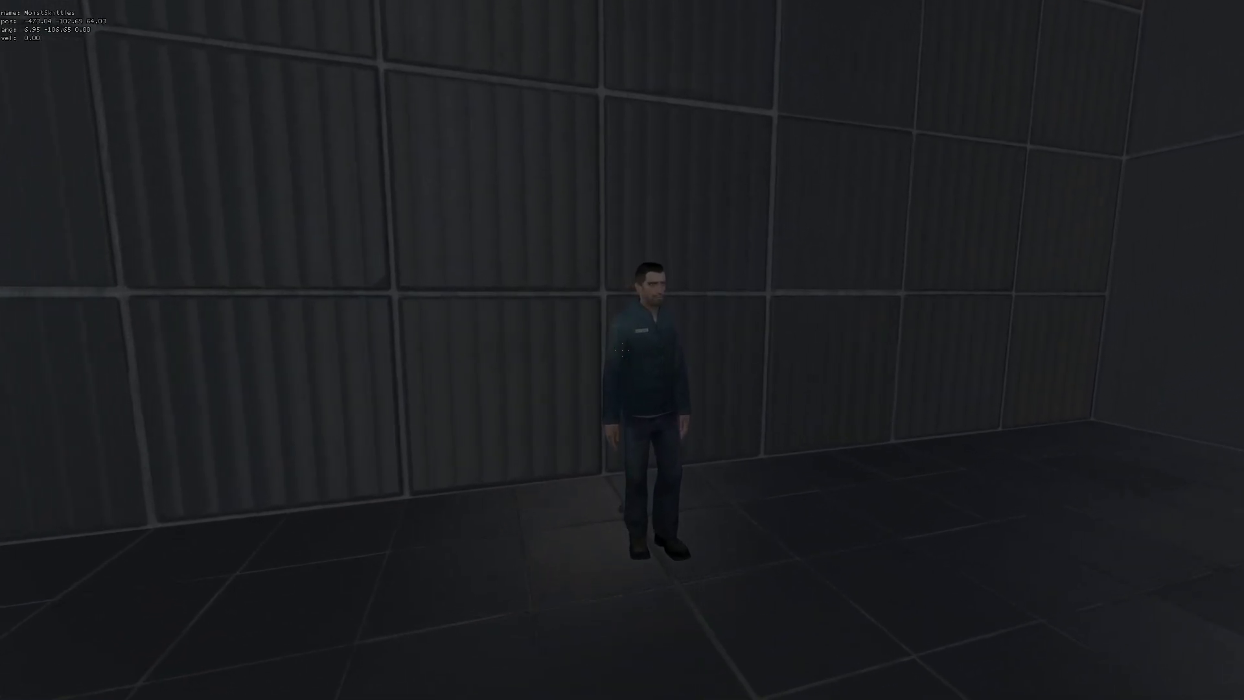
pyautogui.press('w')
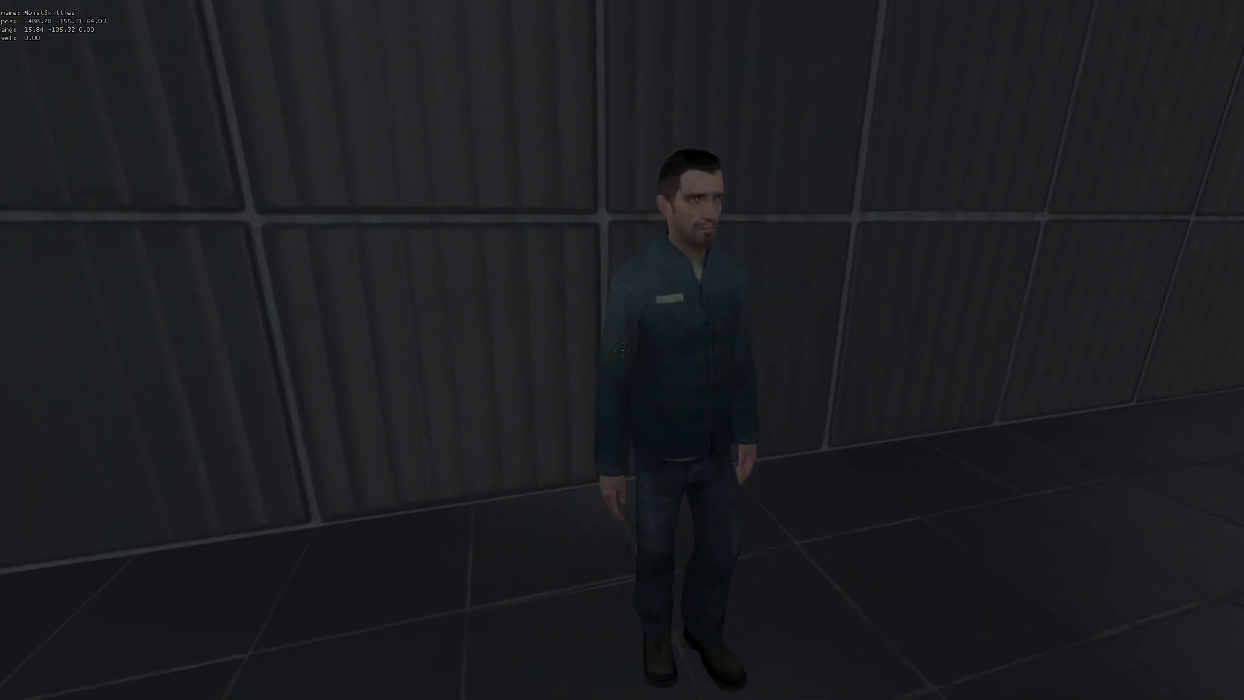
pyautogui.press('s')
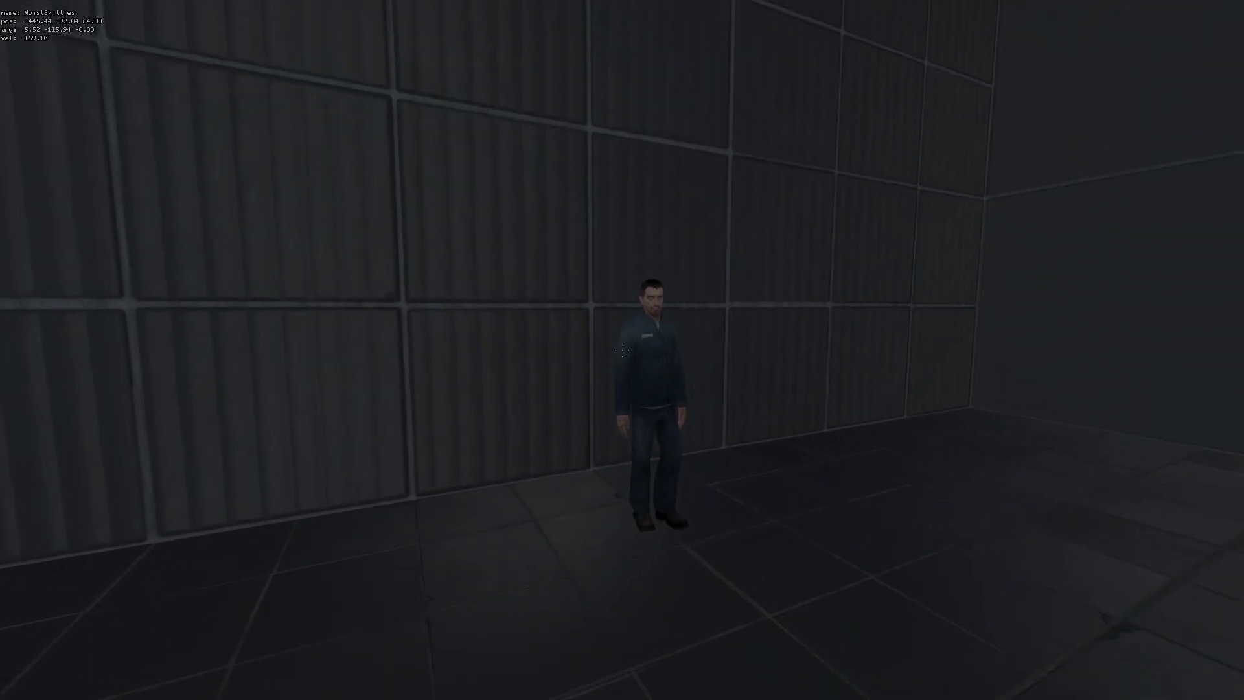
pyautogui.press('a')
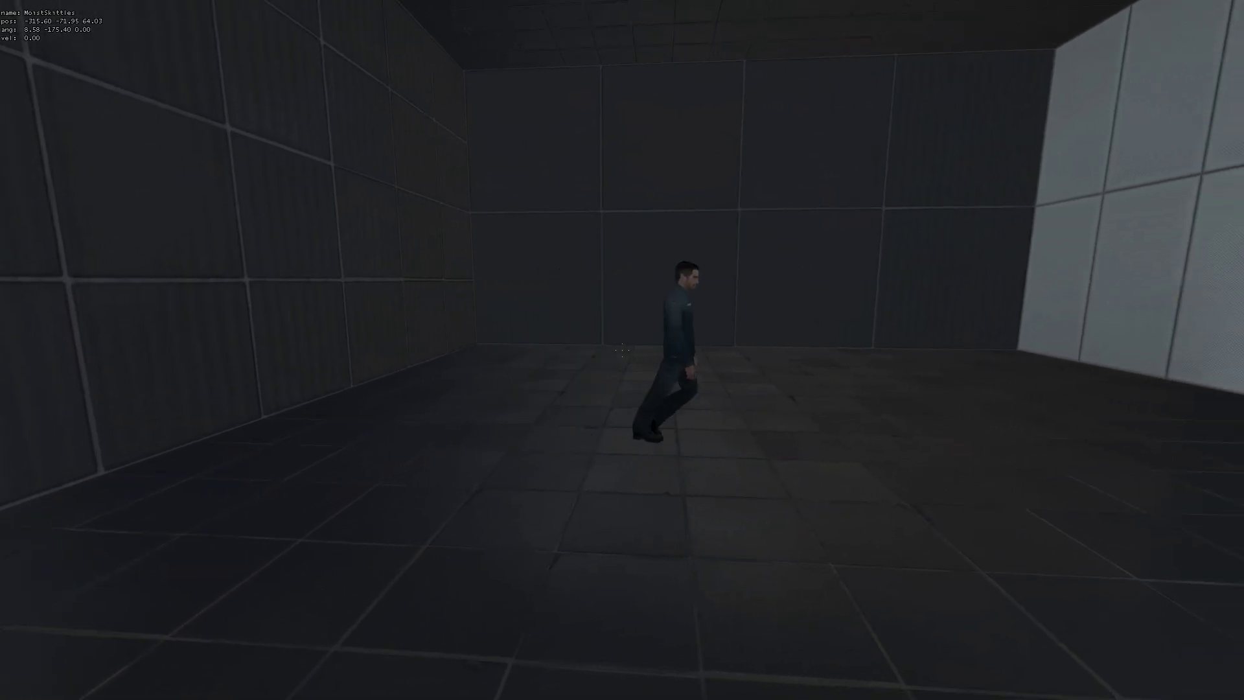
pyautogui.press('s')
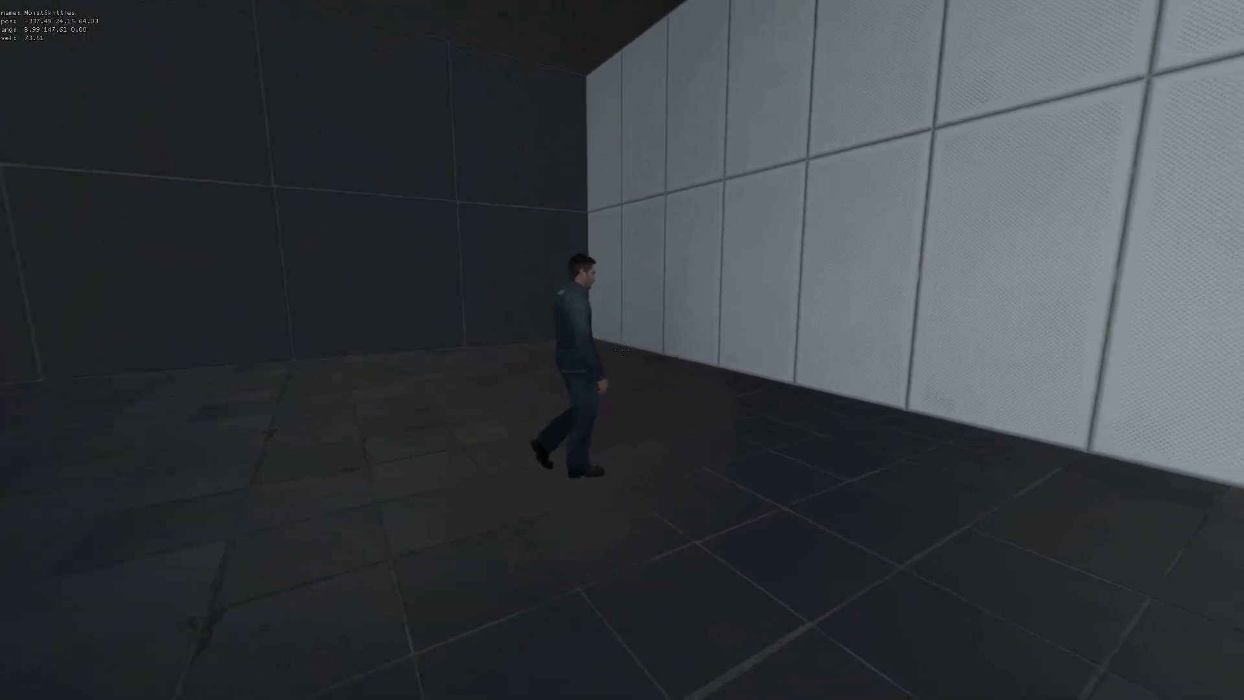
pyautogui.press('d')
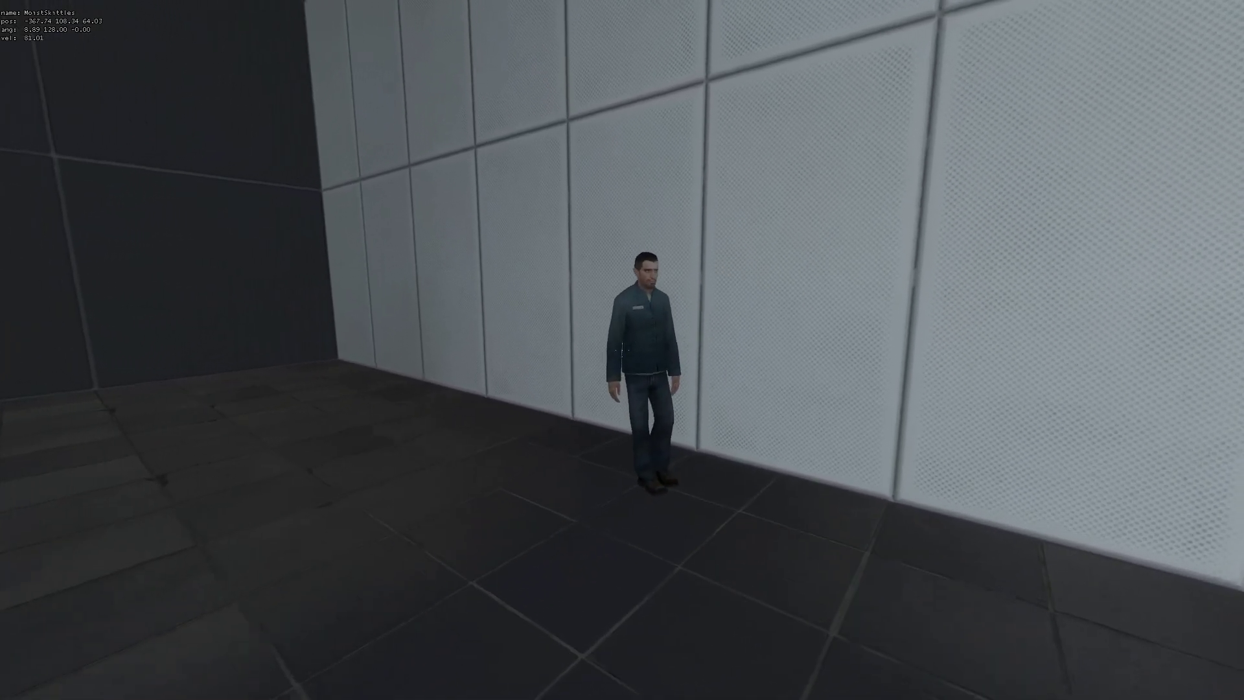
pyautogui.press('w')
pyautogui.press('s')
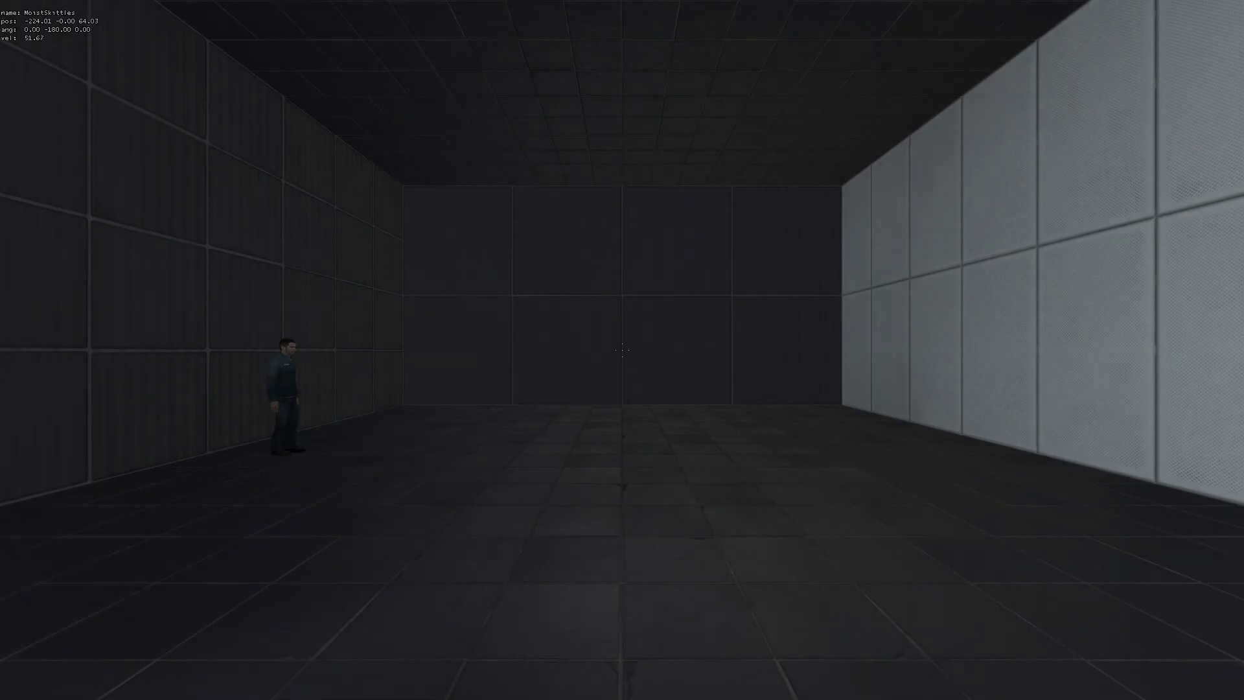
pyautogui.press('w')
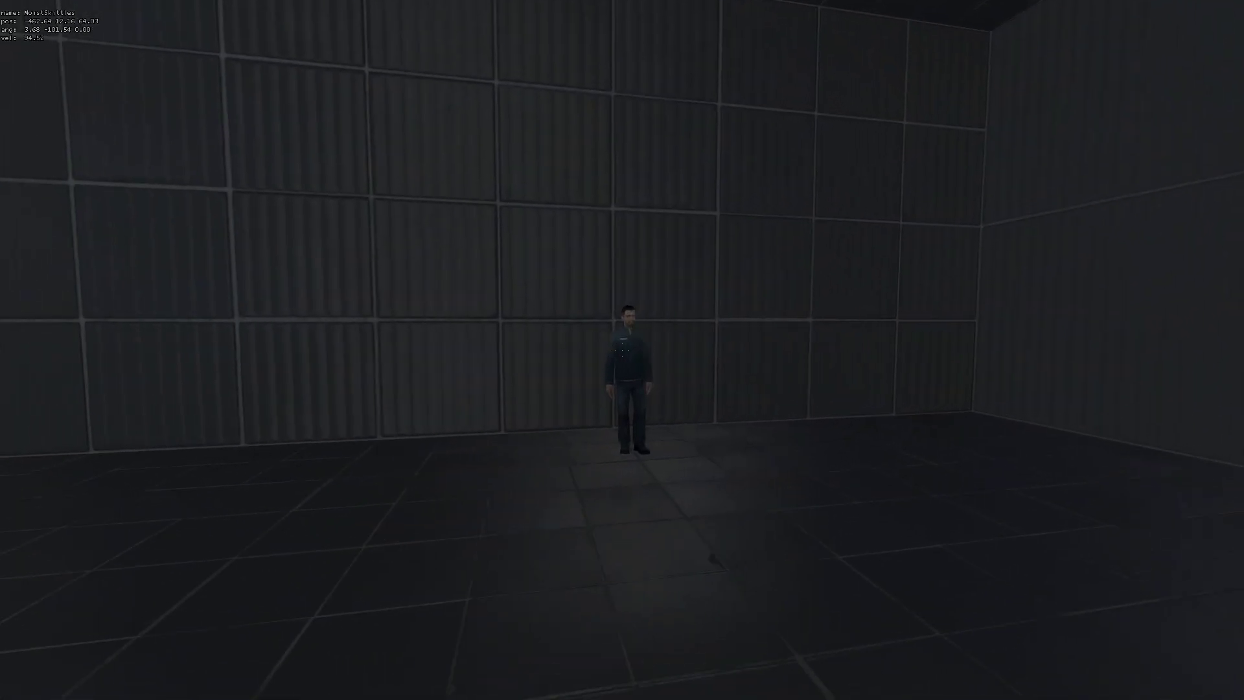
pyautogui.press('w')
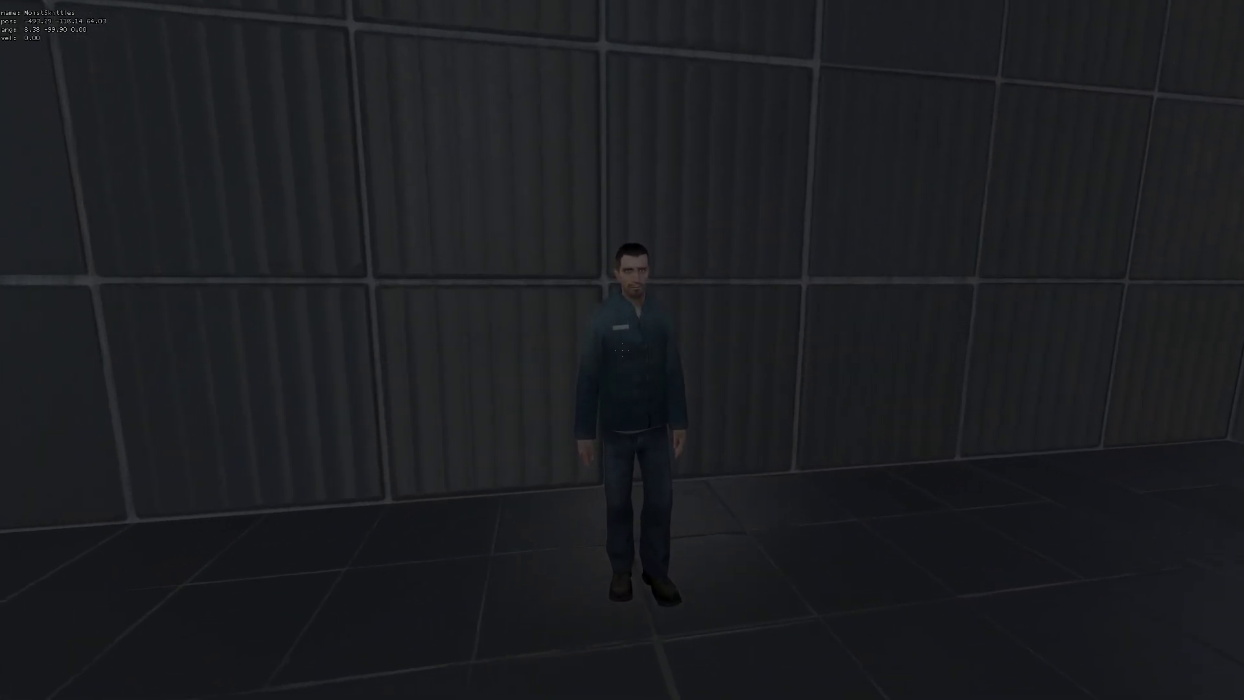
pyautogui.press('s')
pyautogui.press('a')
pyautogui.press('s')
# Step: Run the console command "record demo" and walk around the room to check the NPC's walking
pyautogui.press('`')
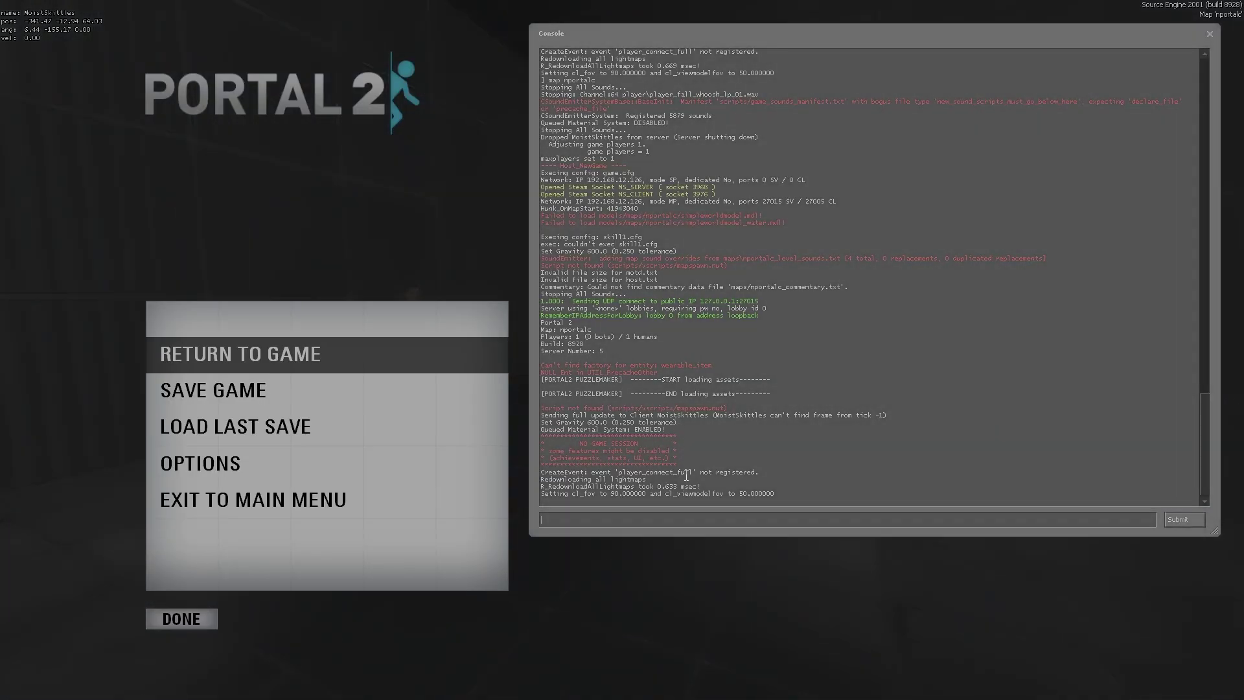
pyautogui.write('record demo')
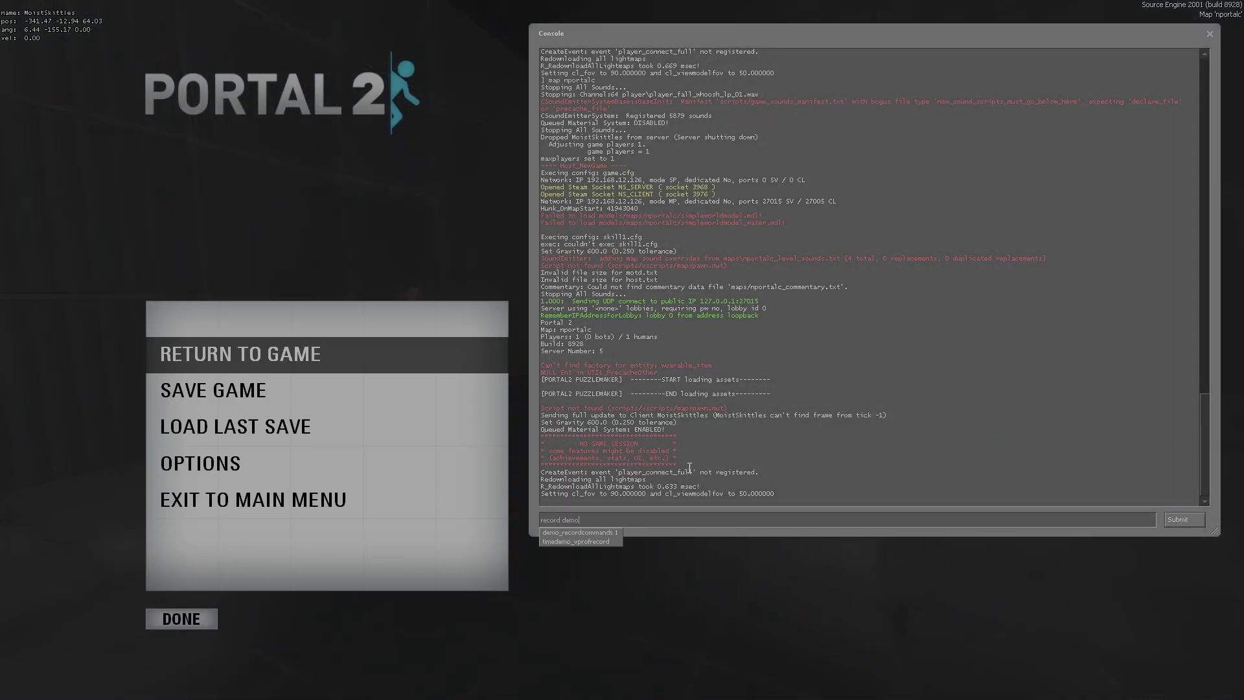
pyautogui.press('Return')
pyautogui.press('`')
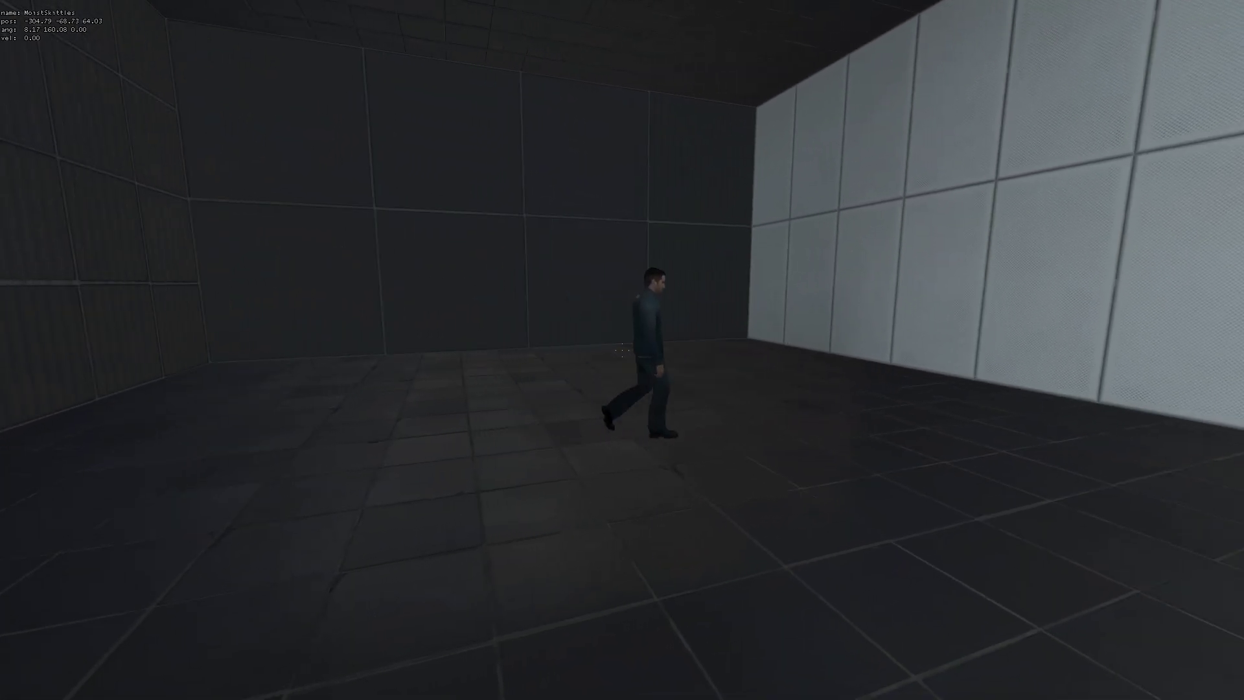
pyautogui.press('d')
pyautogui.press('w')
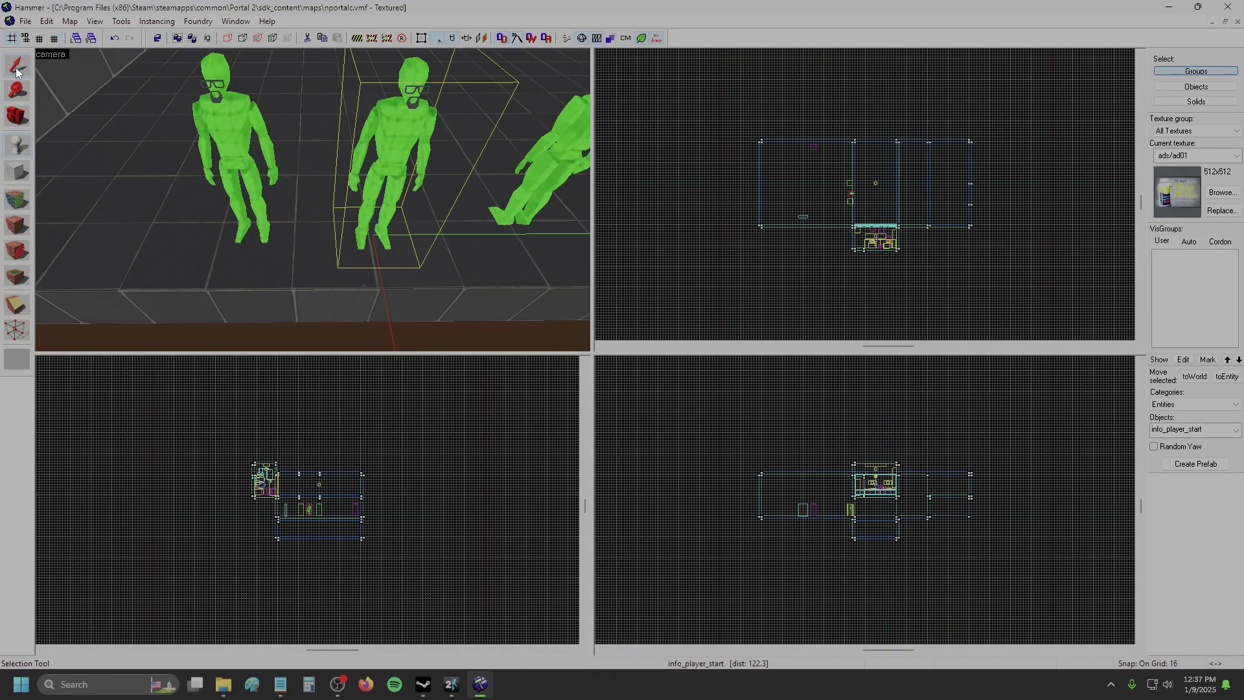
# Step: Convert one info_player_start into a point_clientcommand entity and name it "command"
pyautogui.click(17, 72)
pyautogui.doubleClick(247, 119)
pyautogui.click(499, 241)
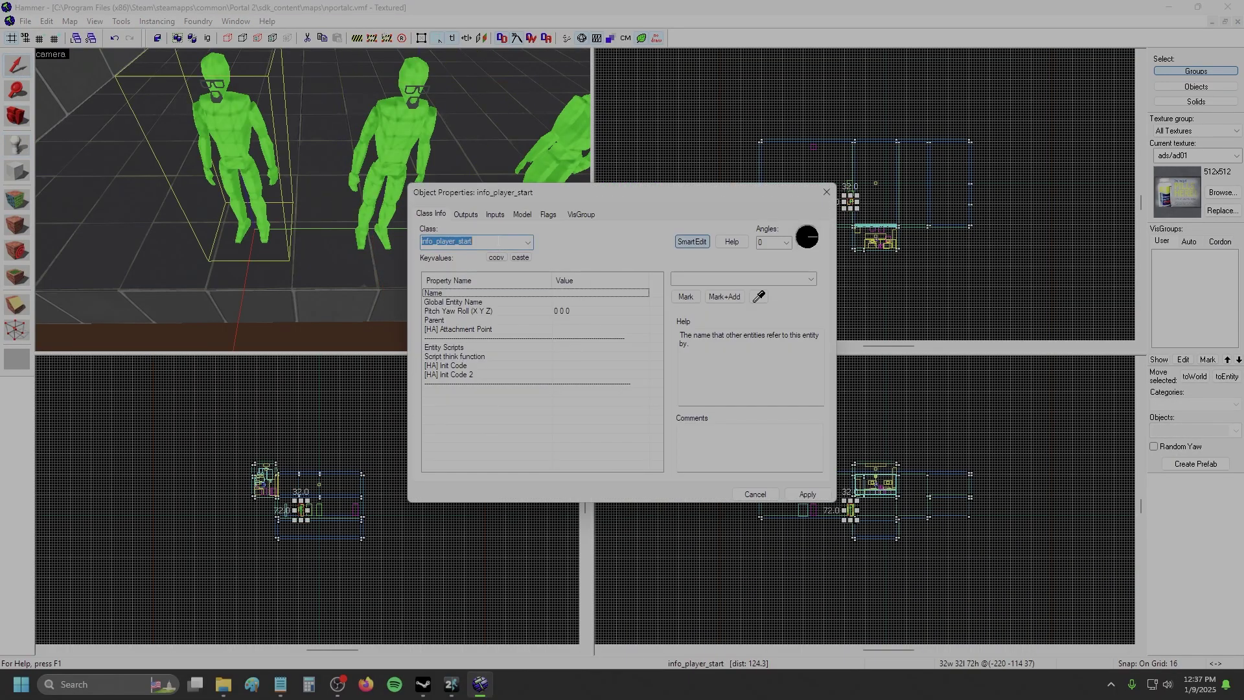
pyautogui.write('comm')
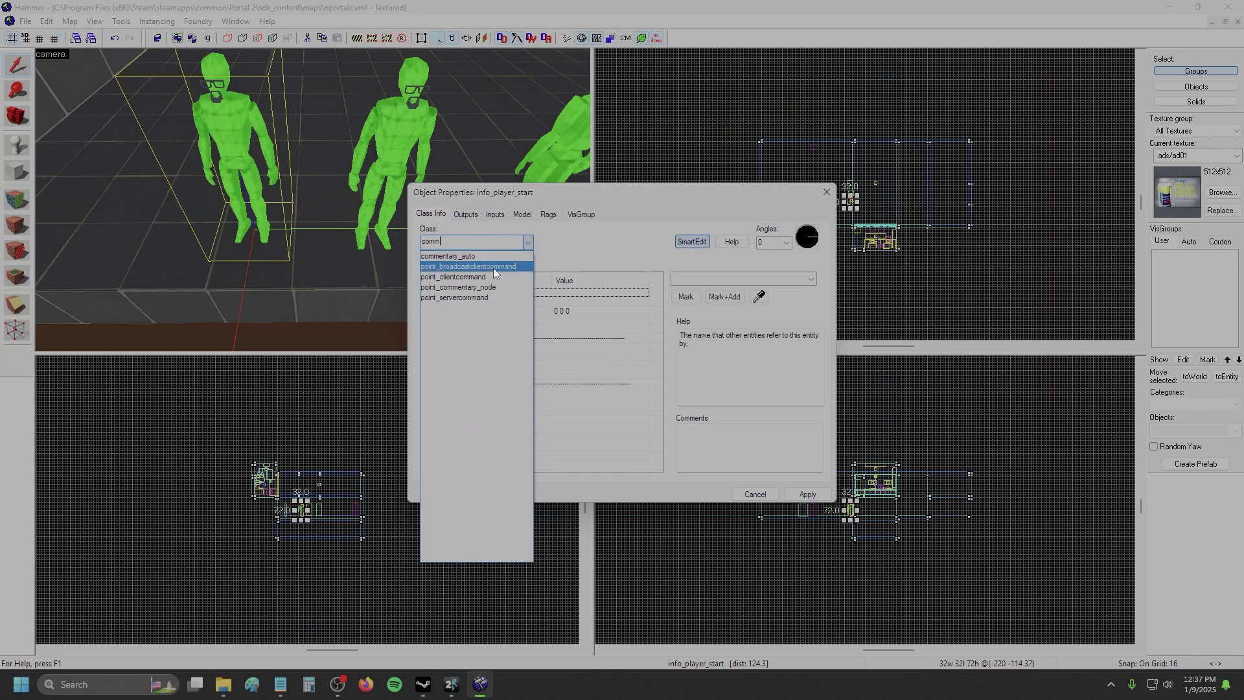
pyautogui.click(494, 277)
pyautogui.click(700, 277)
pyautogui.write('command')
# Step: Convert the neighbouring info_player_start into a logic_auto entity
pyautogui.click(409, 150)
pyautogui.doubleClick(484, 243)
pyautogui.write('logic')
pyautogui.click(487, 277)
# Step: Add an OnMapSpawn output to the logic_auto that targets "command" with the Command input
pyautogui.click(465, 215)
pyautogui.click(496, 465)
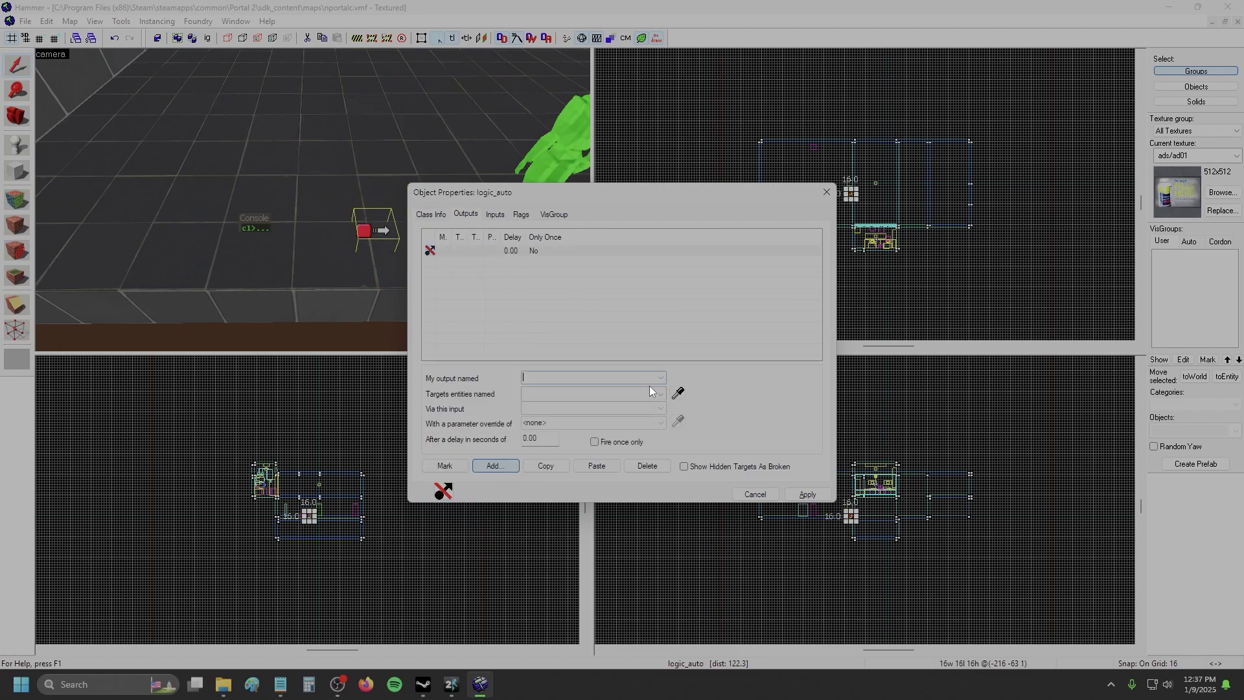
pyautogui.click(660, 378)
pyautogui.click(578, 406)
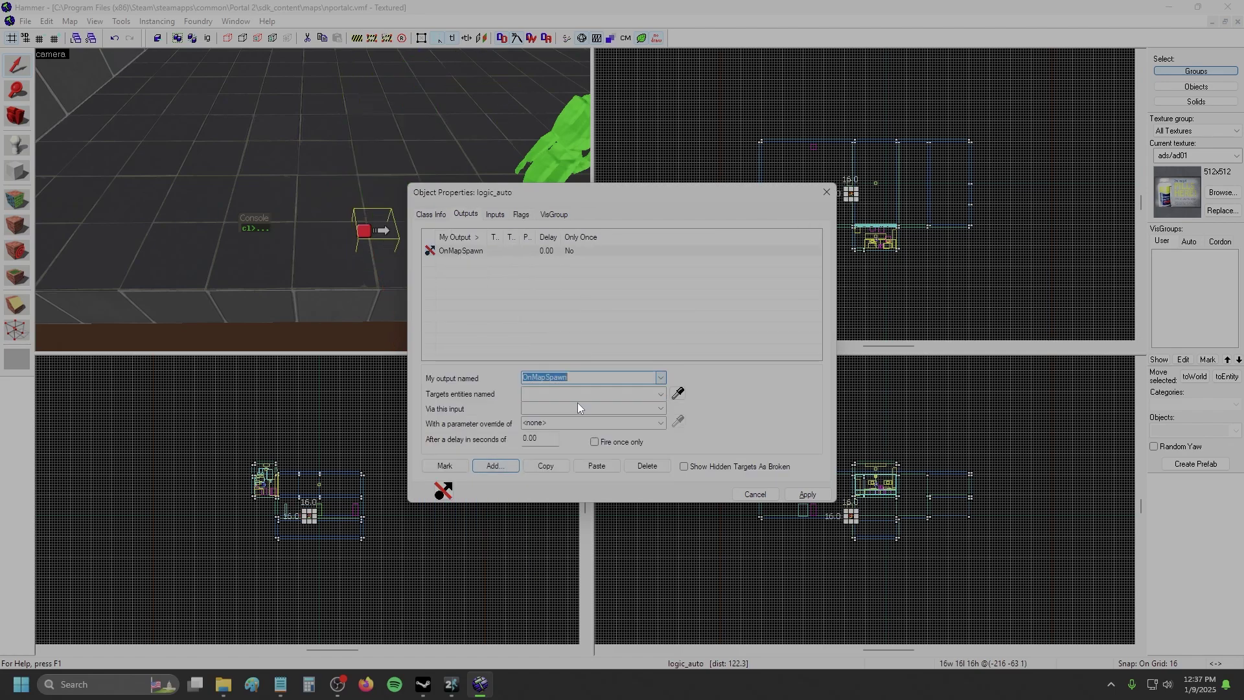
pyautogui.press('Tab')
pyautogui.write('com')
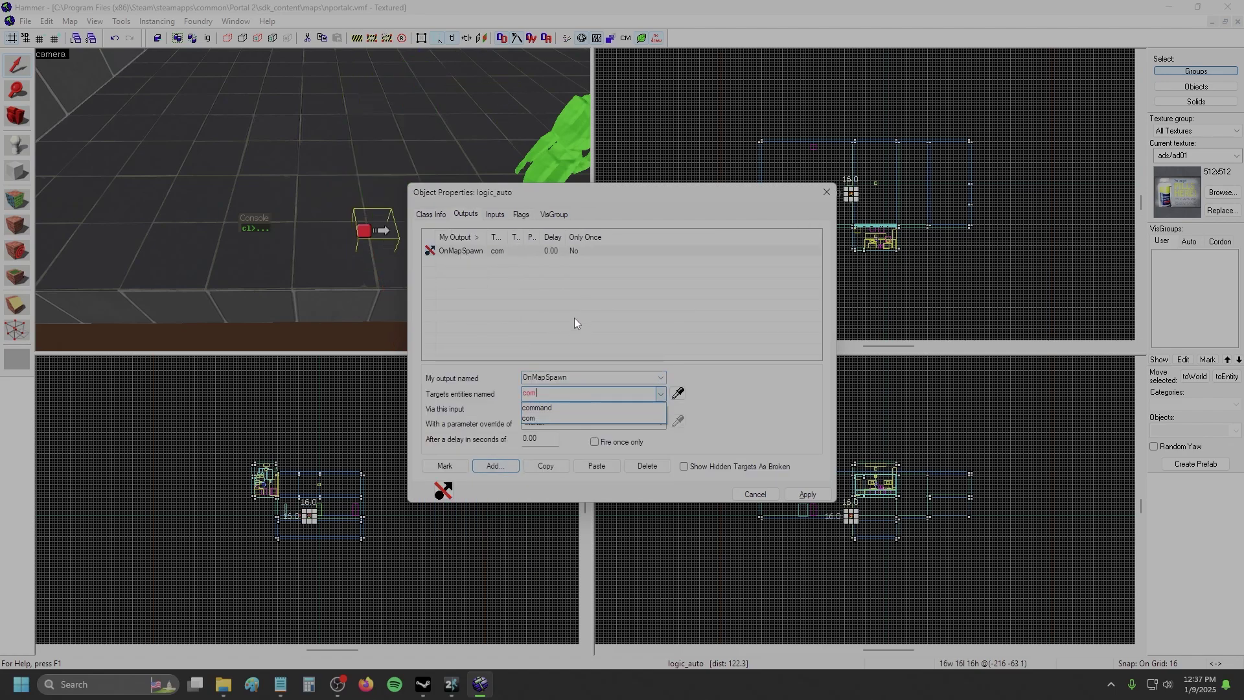
pyautogui.click(559, 409)
pyautogui.press('Tab')
pyautogui.write('com')
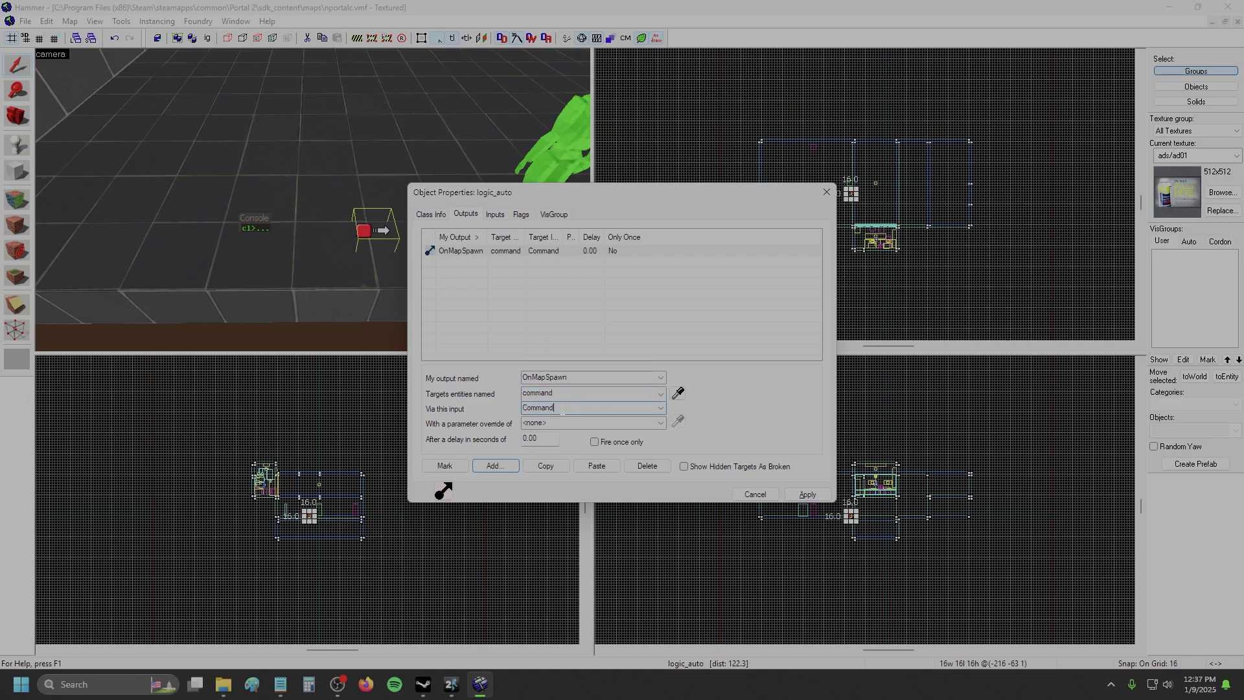
# Step: Set the output's parameter override to "record demotofixbuggywalkingthing"
pyautogui.write('record demo')
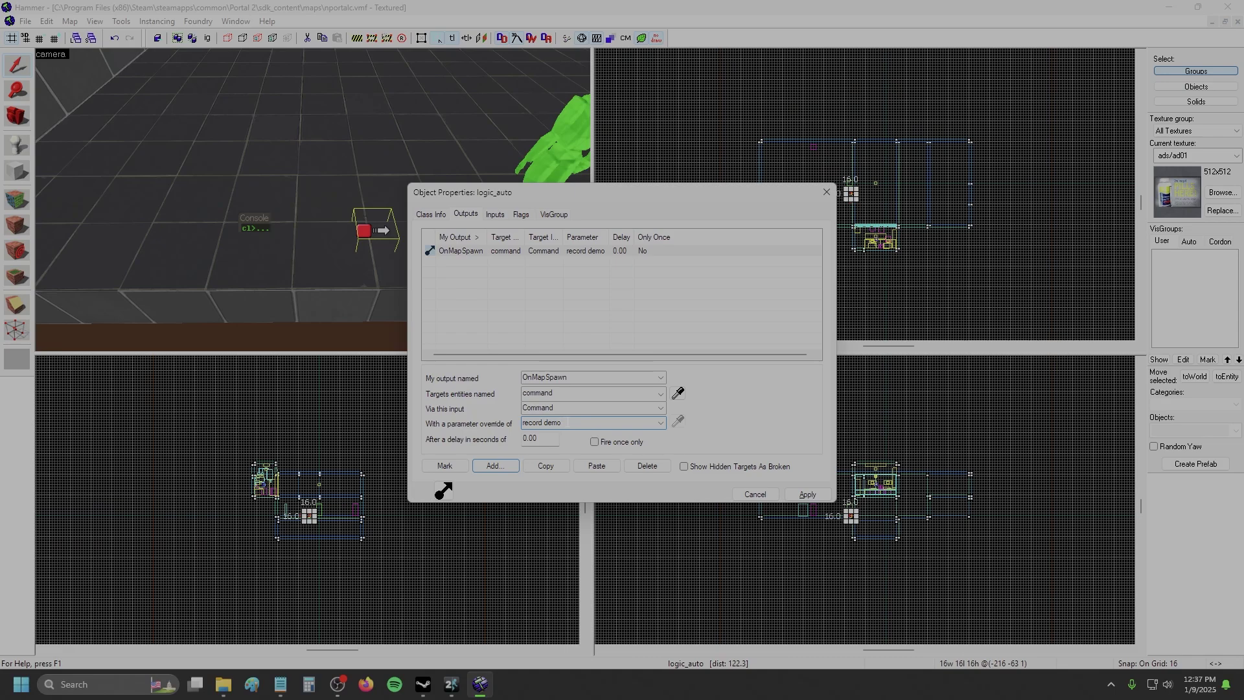
pyautogui.write('tofix')
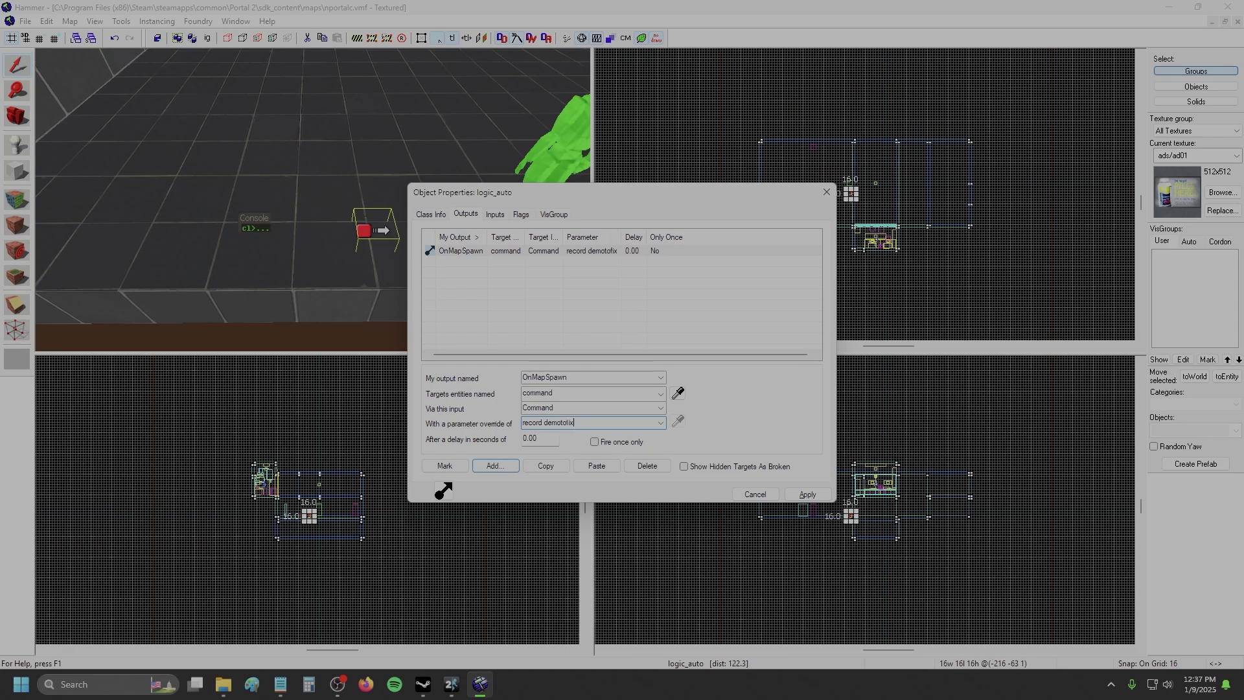
pyautogui.write('buggywa')
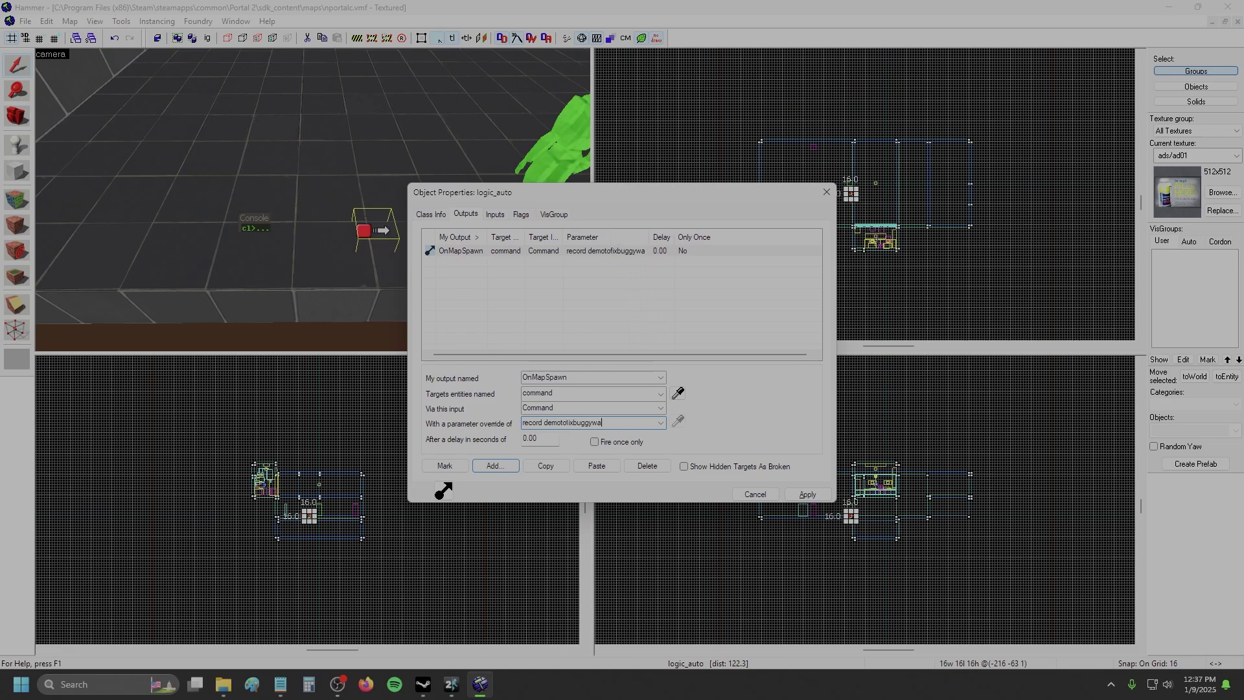
pyautogui.write('lking')
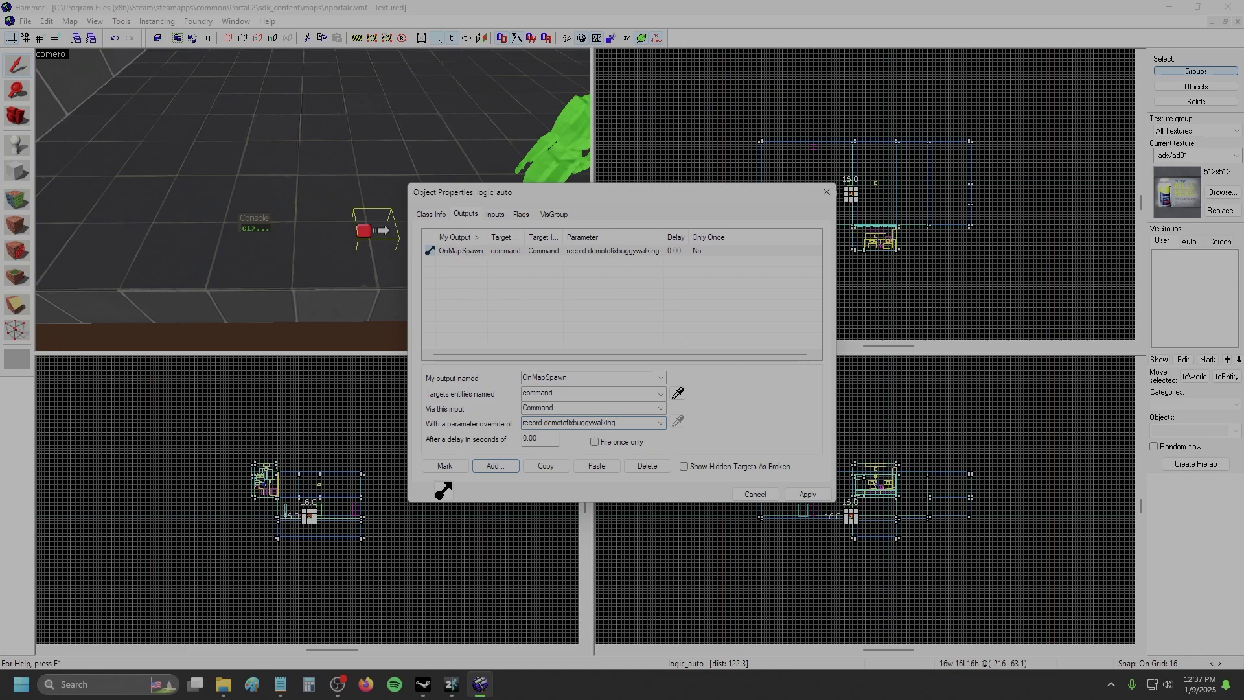
pyautogui.write('thing')
# Step: Duplicate the OnMapSpawn output, change the copy to OnLoadGame, and apply the logic_auto's properties
pyautogui.click(546, 466)
pyautogui.click(597, 466)
pyautogui.click(659, 379)
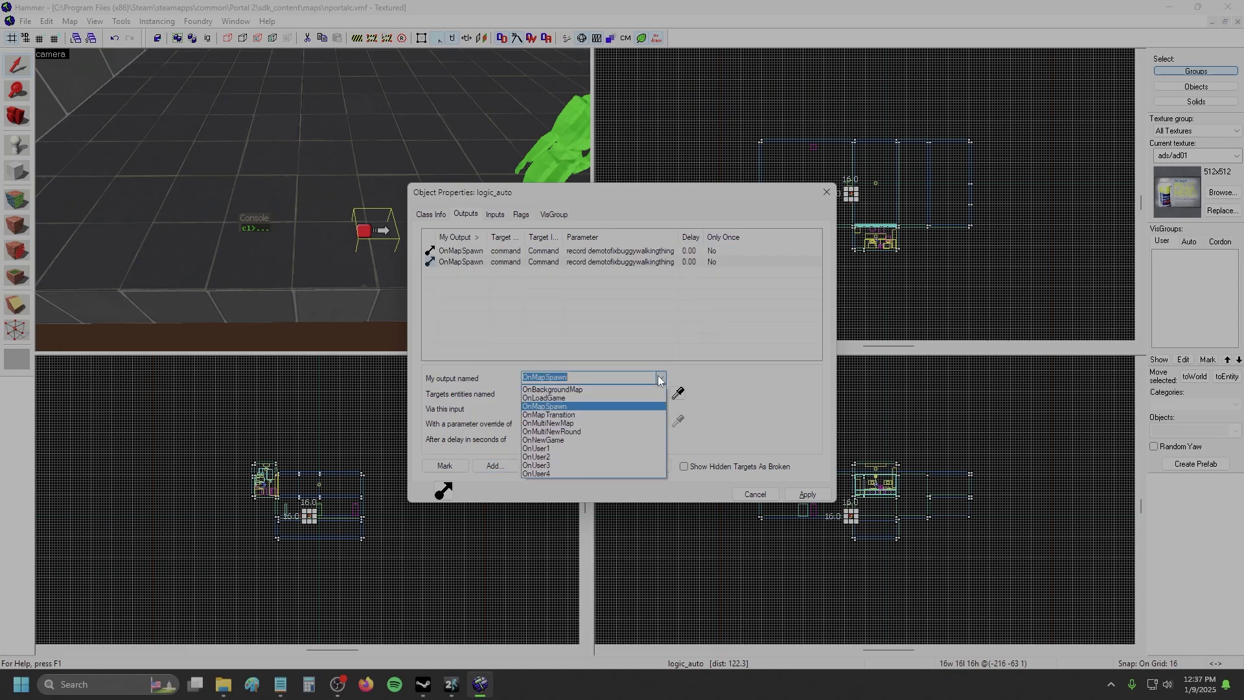
pyautogui.click(615, 398)
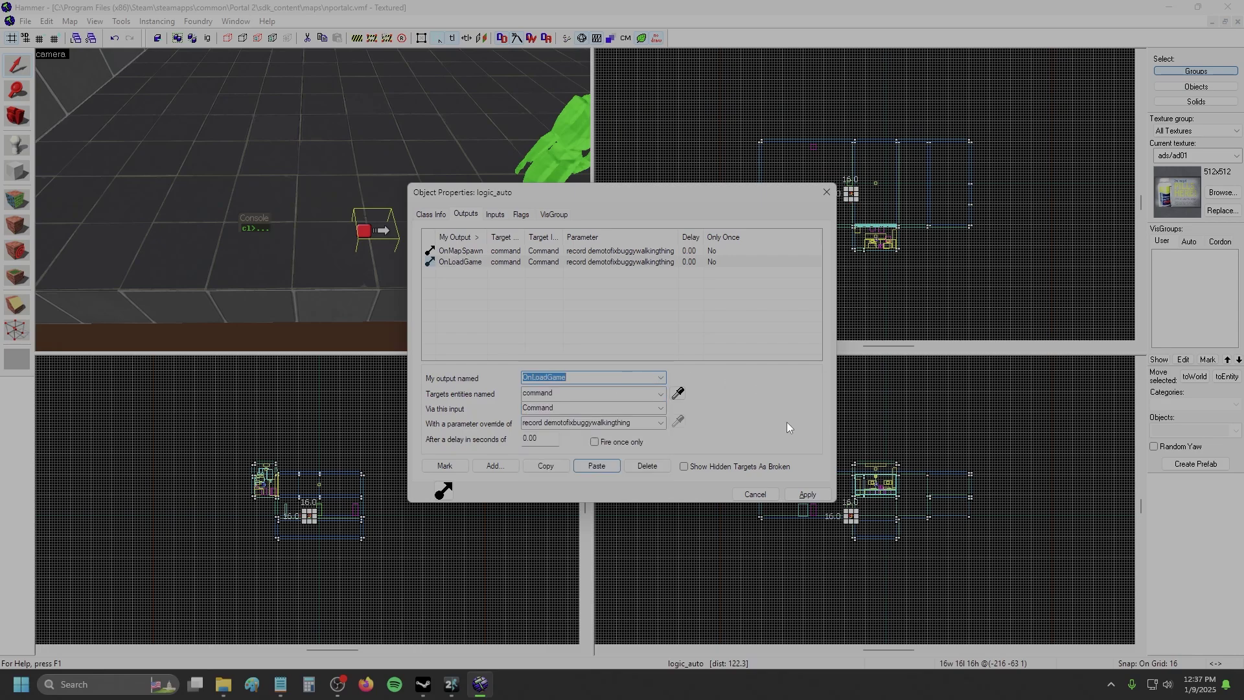
pyautogui.click(808, 494)
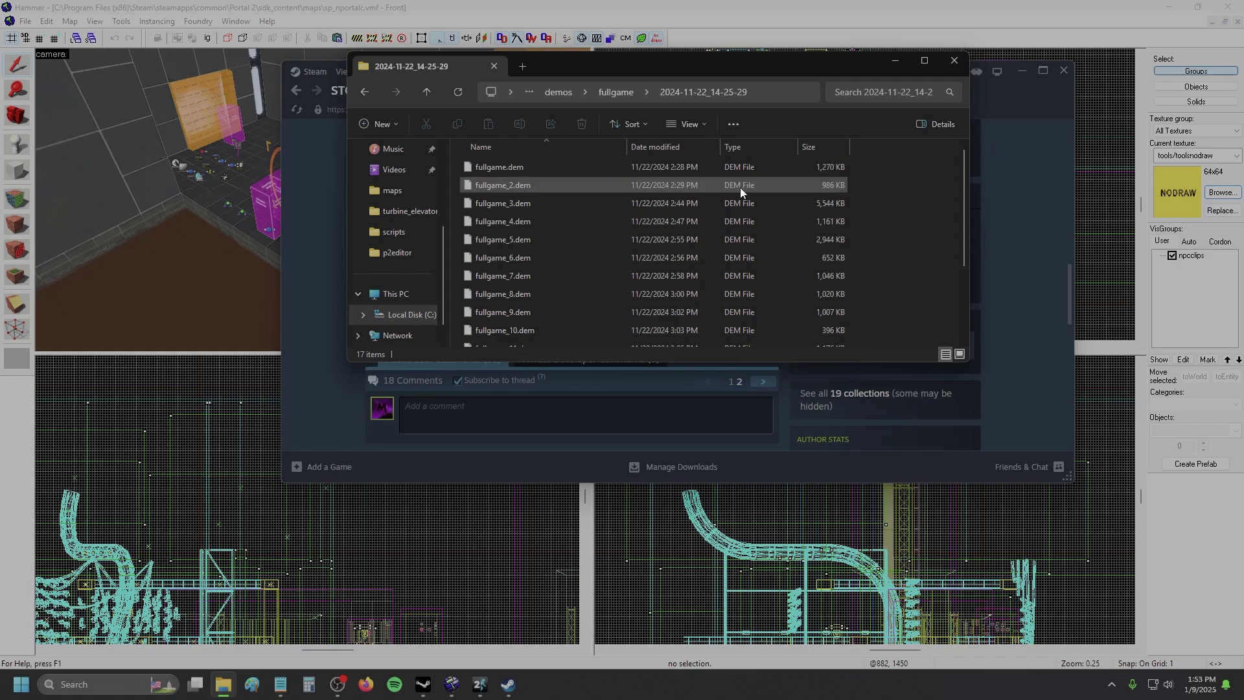
# Step: Switch to the Steam Workshop page and highlight the description's note about the demo file the map records
pyautogui.click(329, 234)
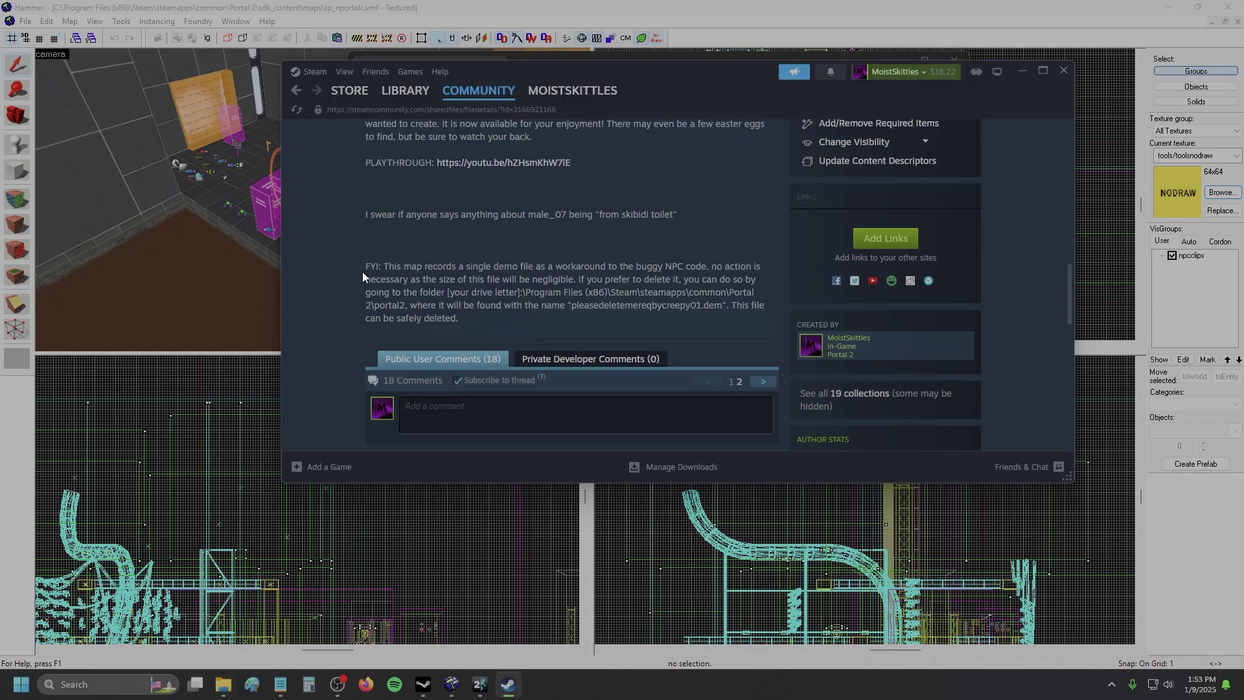
pyautogui.moveTo(363, 267); pyautogui.dragTo(482, 328)
pyautogui.moveTo(525, 292); pyautogui.dragTo(412, 306)
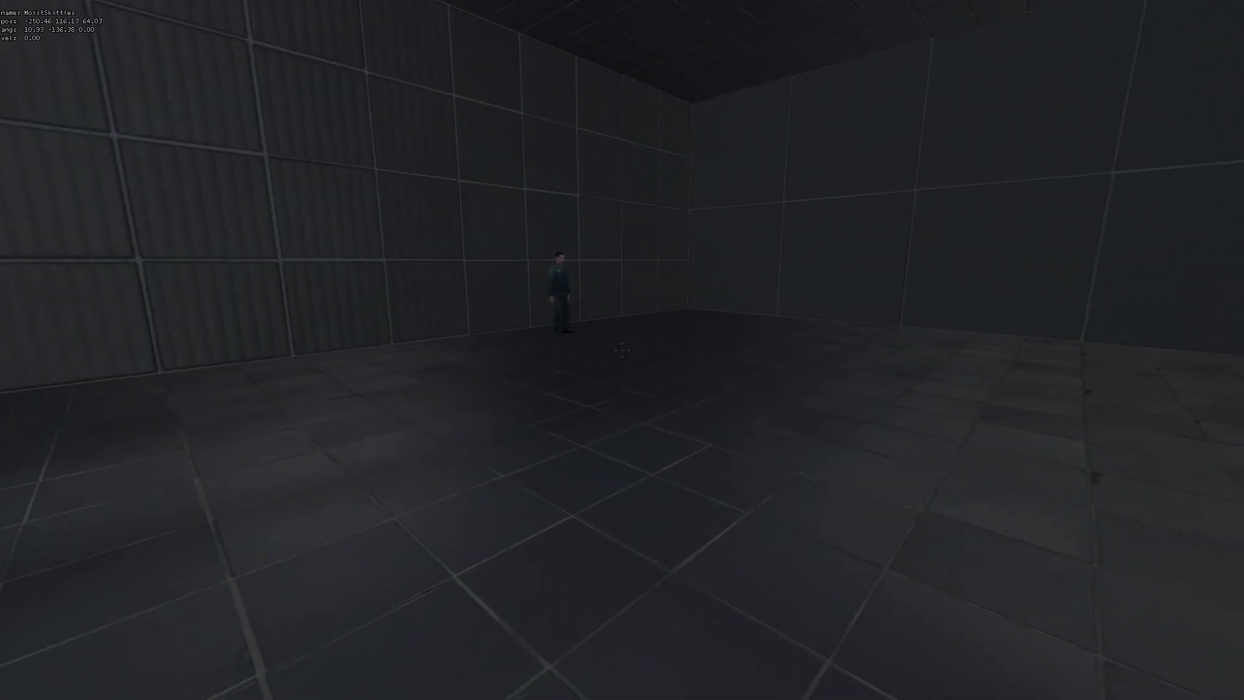
# Step: Walk through the test room in Portal 2 to check the NPC's movement again
pyautogui.press('w')
pyautogui.press('a')
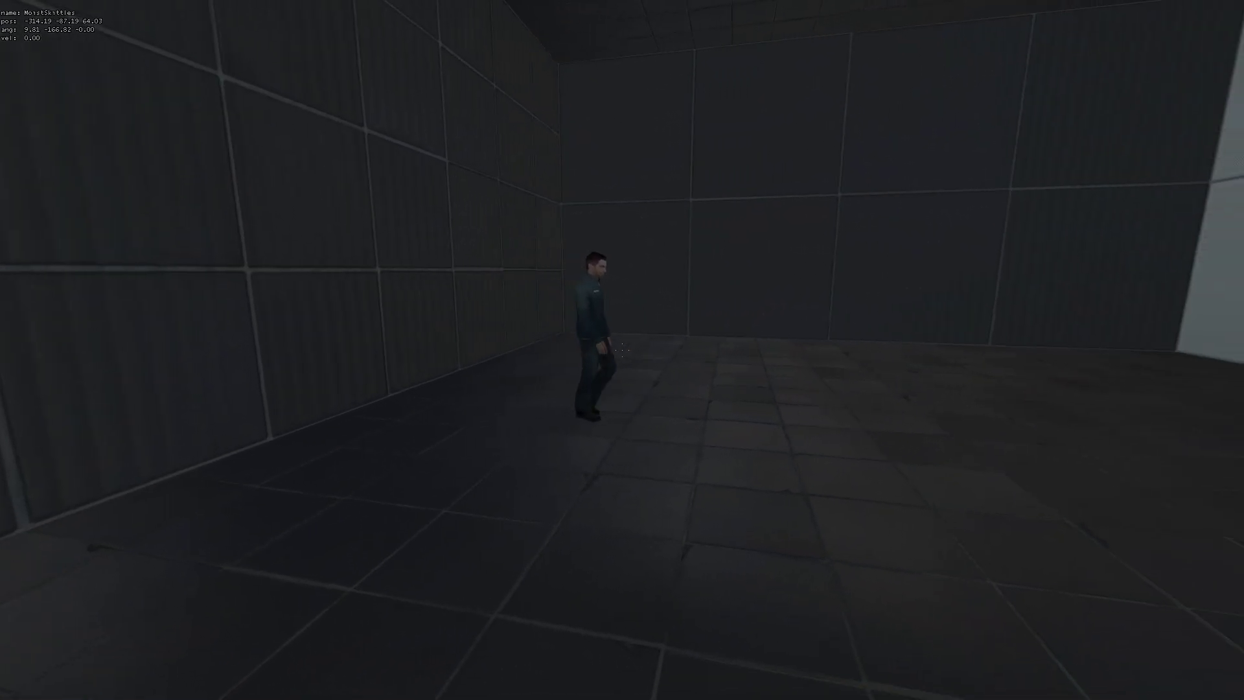
pyautogui.press('d')
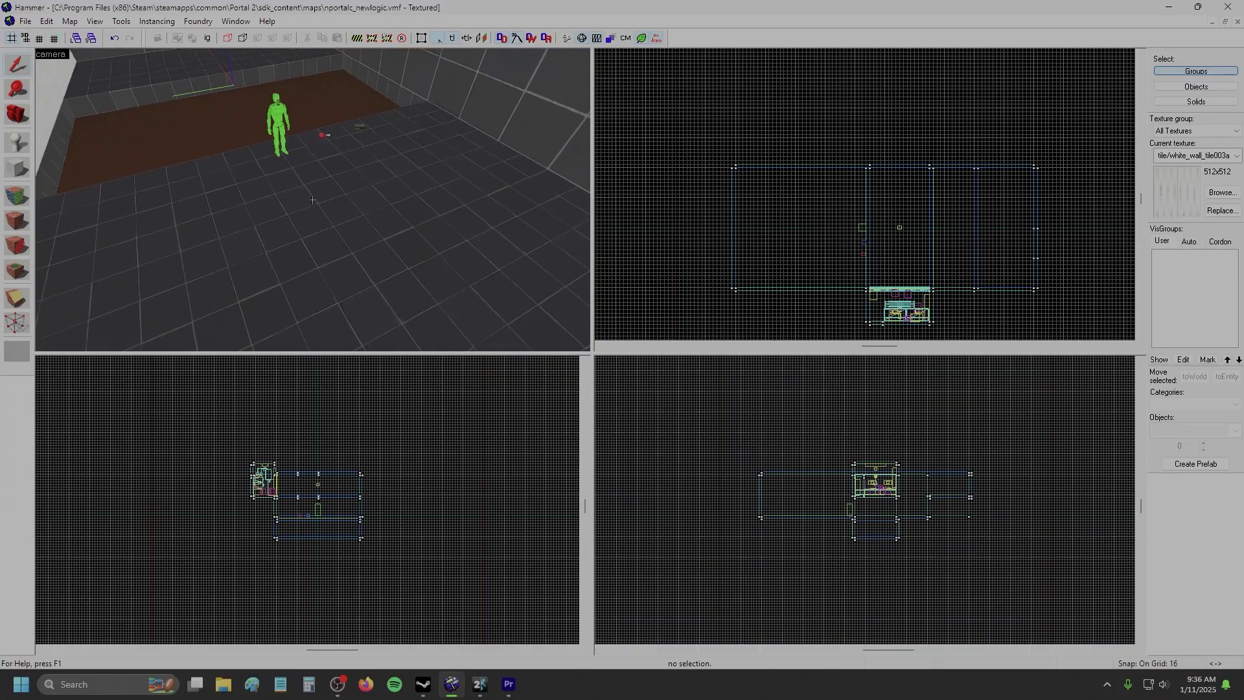
# Step: Place a new entity on the floor away from the player start and change its class to generic_actor
pyautogui.press('w')
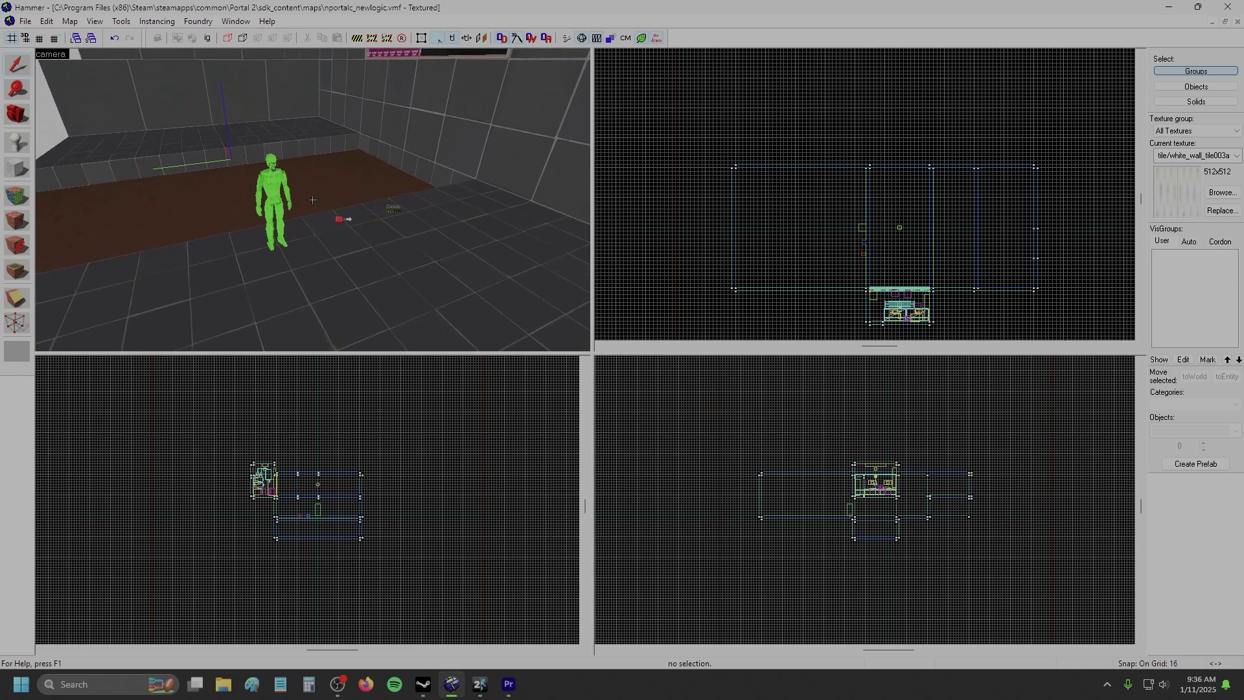
pyautogui.press('s')
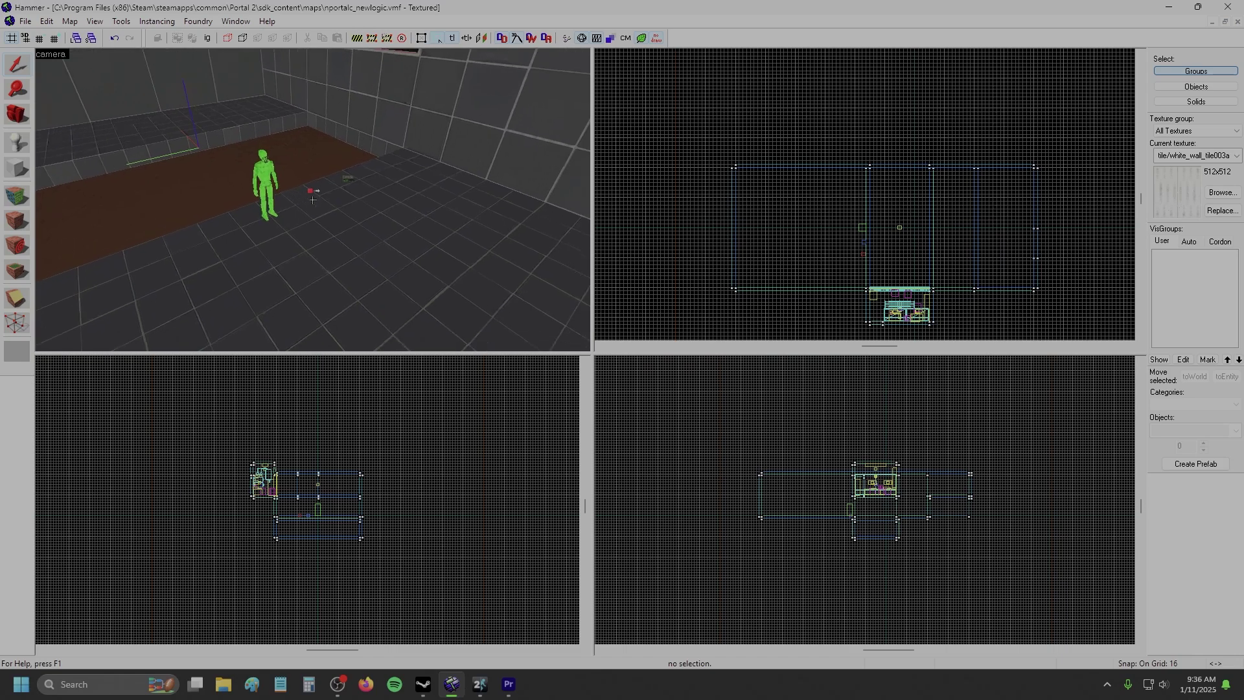
pyautogui.press('z')
pyautogui.click(17, 142)
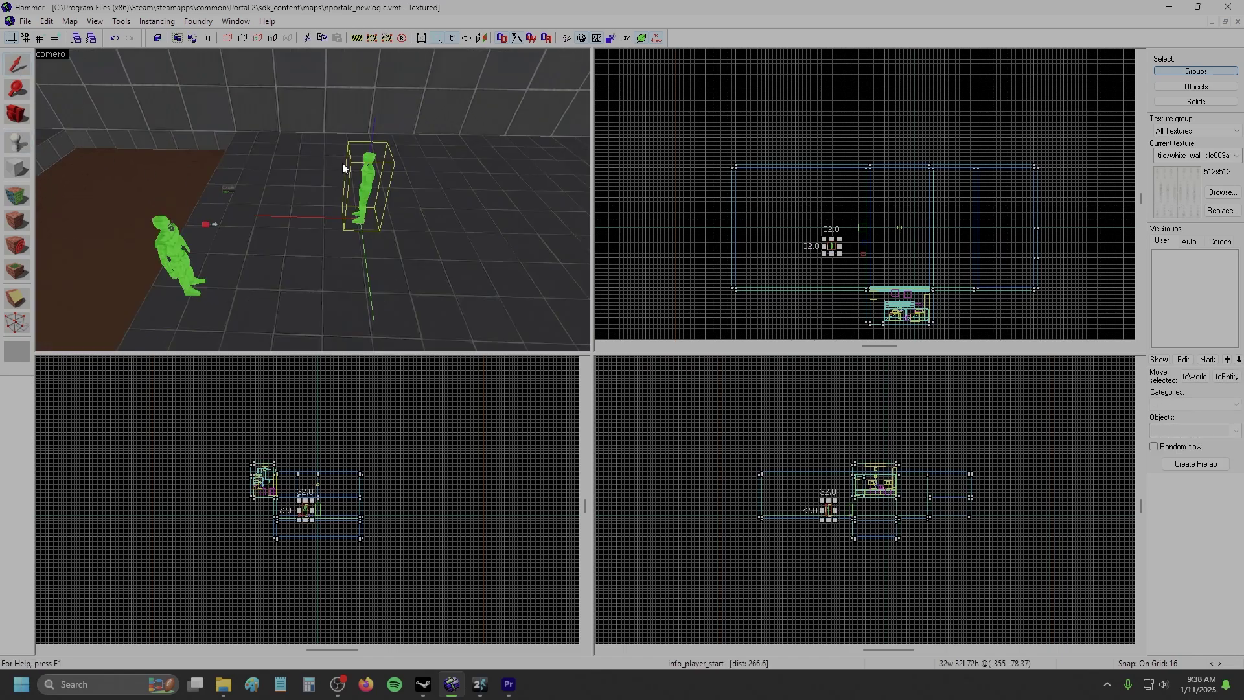
pyautogui.doubleClick(365, 185)
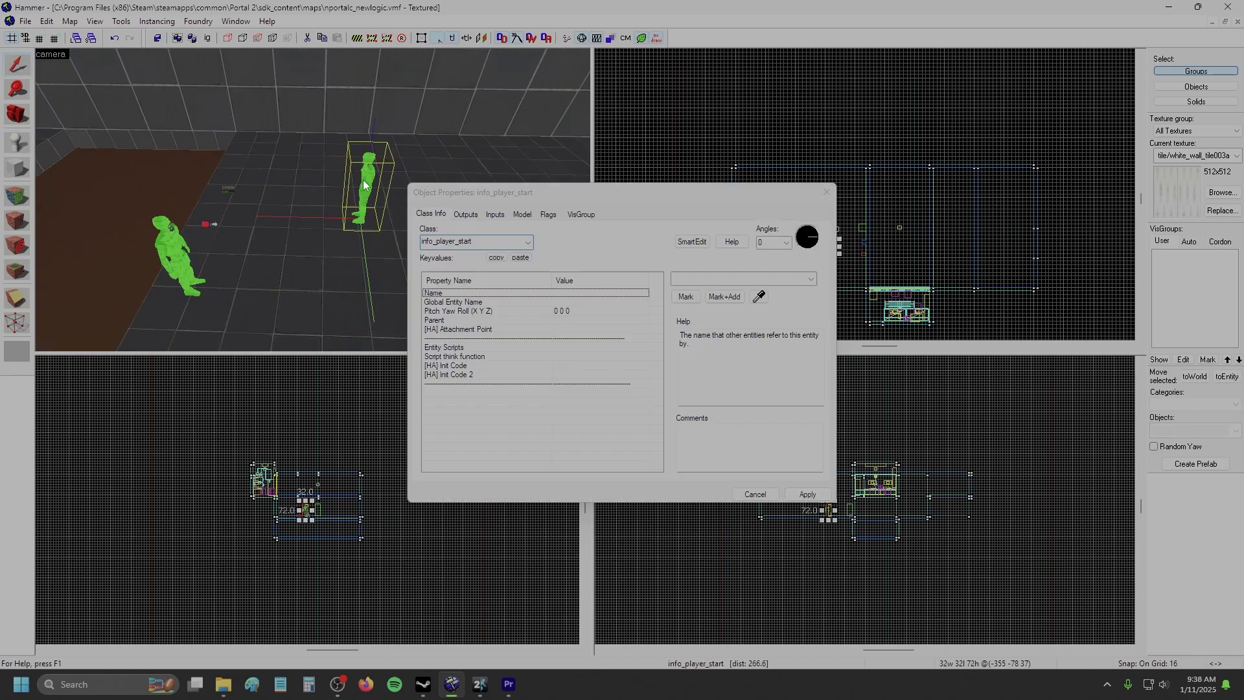
pyautogui.doubleClick(457, 241)
pyautogui.write('gener')
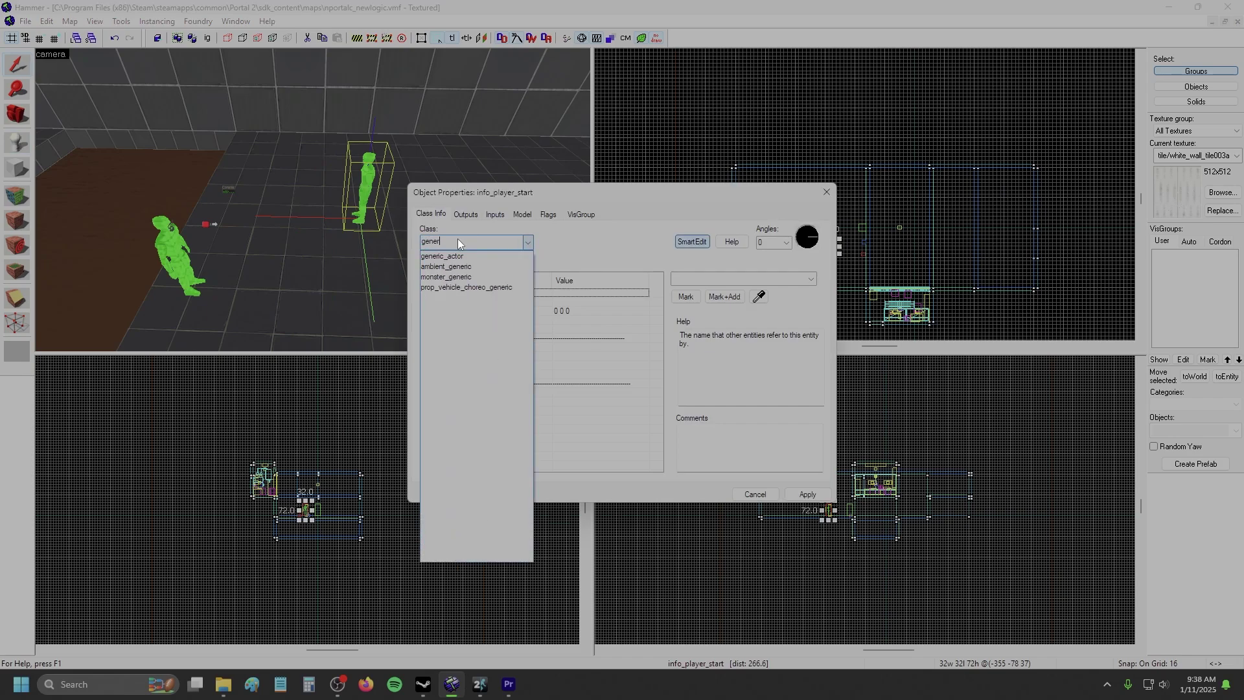
pyautogui.click(449, 256)
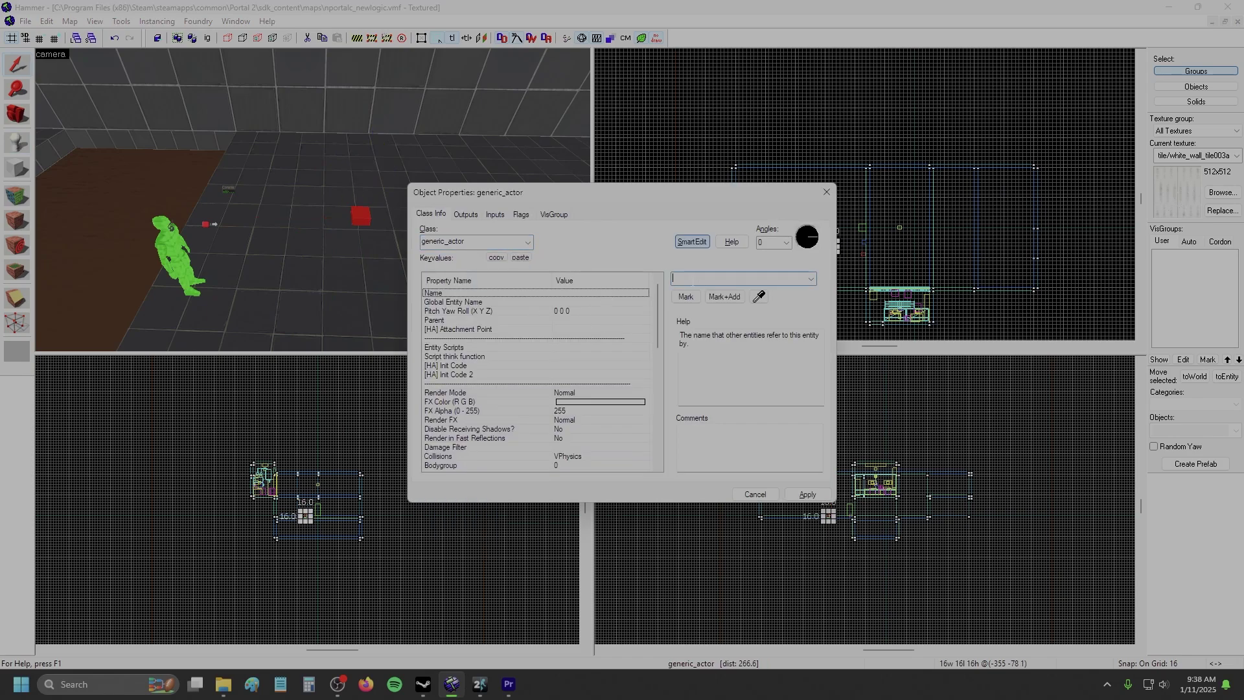
# Step: Name the generic_actor mike and choose its world model
pyautogui.write('mike')
pyautogui.scroll(-10, 588, 373)
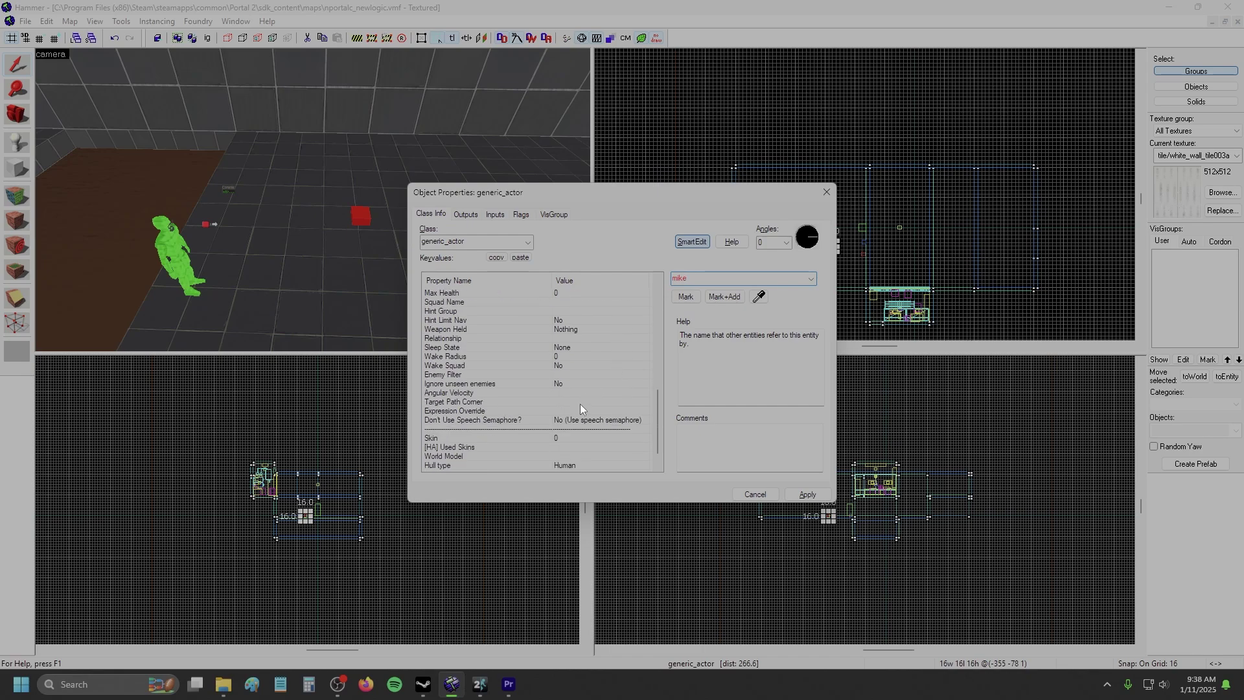
pyautogui.scroll(-1, 574, 428)
pyautogui.click(573, 437)
pyautogui.click(690, 290)
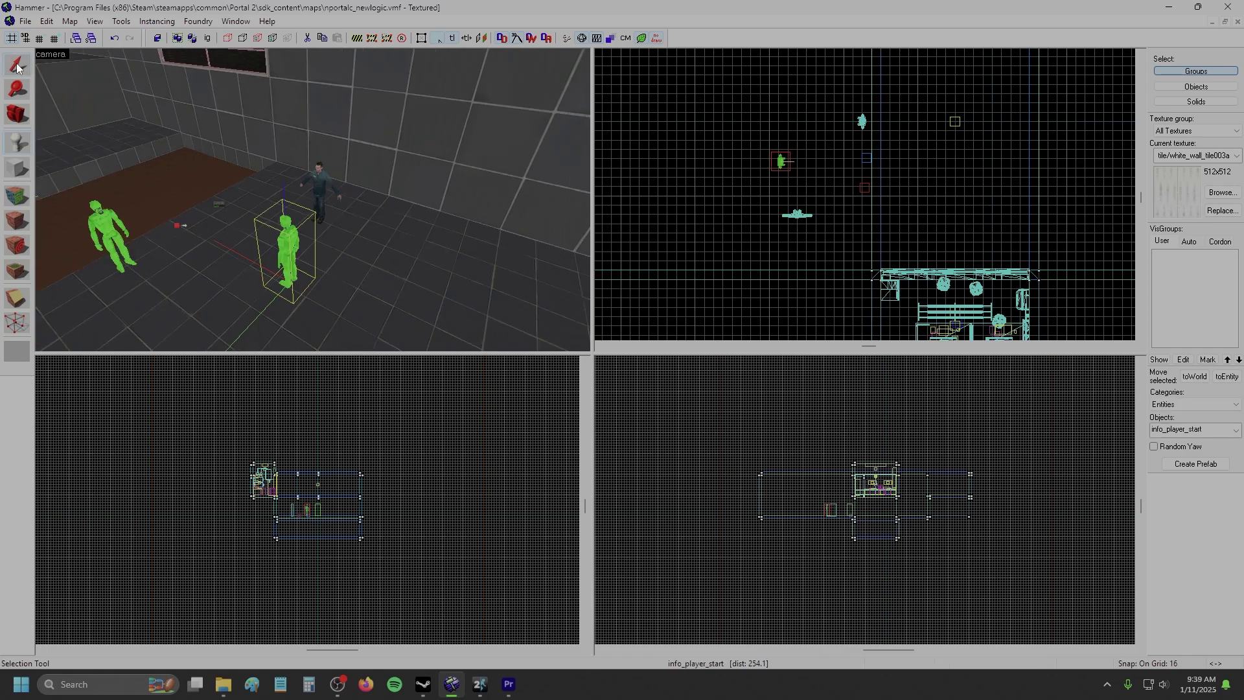
# Step: Change the newly placed info_player_start near mike to a scripted_sequence named goToPlayerSeq
pyautogui.click(17, 67)
pyautogui.hotkey('alt', 'Return')
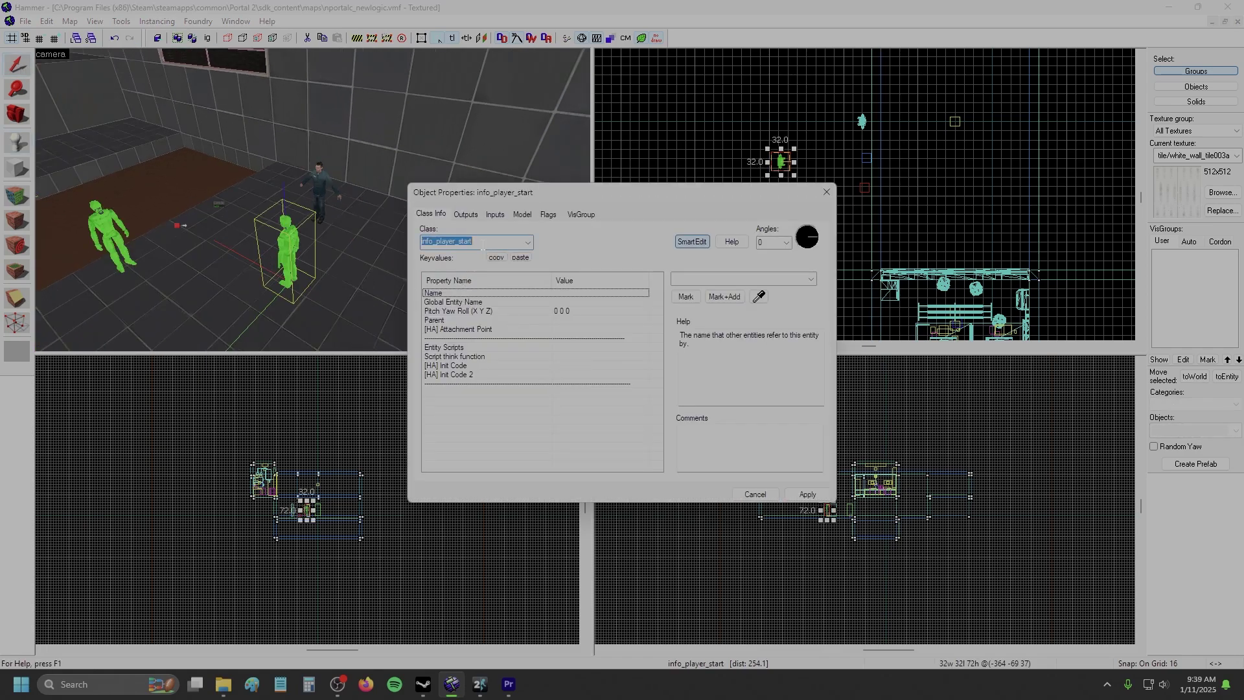
pyautogui.write('seq')
pyautogui.click(487, 266)
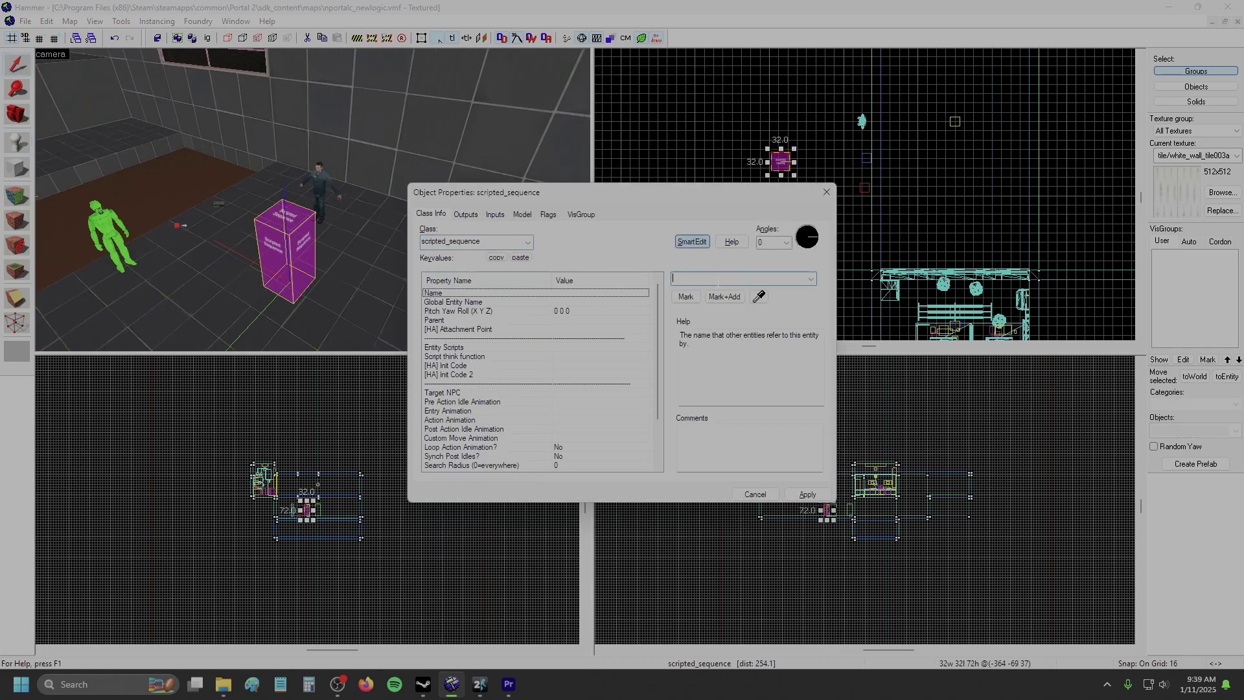
pyautogui.click(716, 282)
pyautogui.write('goToPlayerSeq')
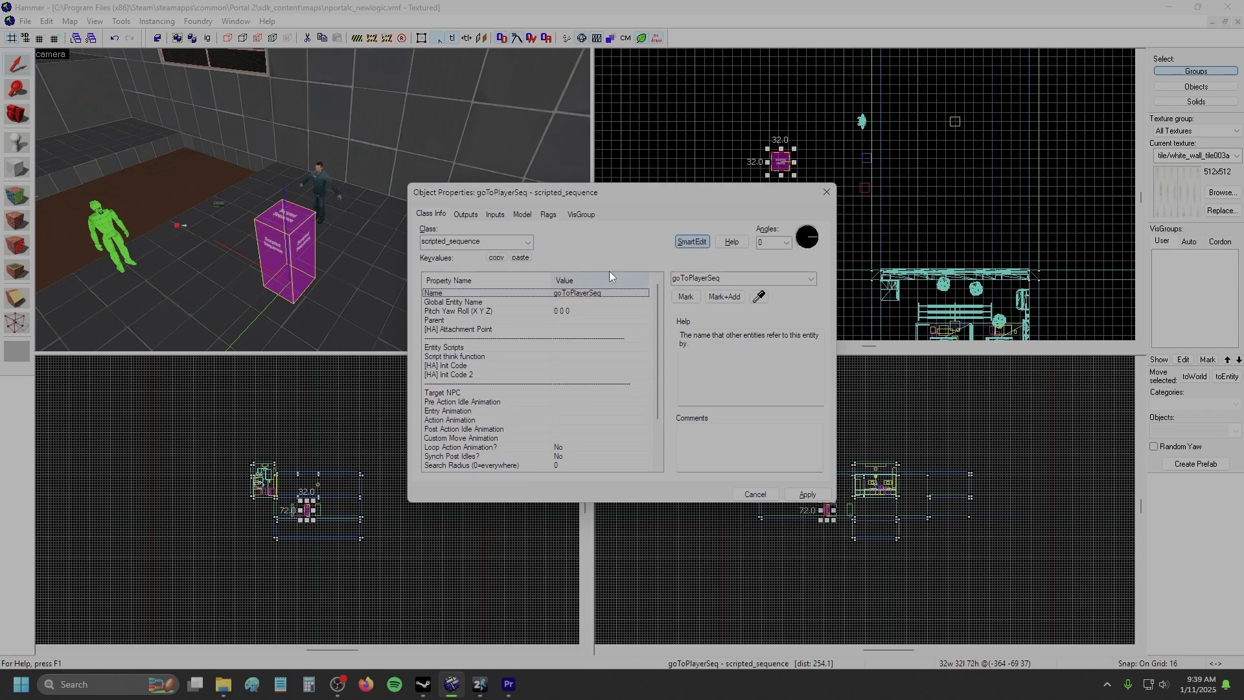
# Step: Set the sequence's target NPC to mike, move to position to Custom movement, and custom move animation to sprint
pyautogui.scroll(-2, 587, 311)
pyautogui.click(571, 338)
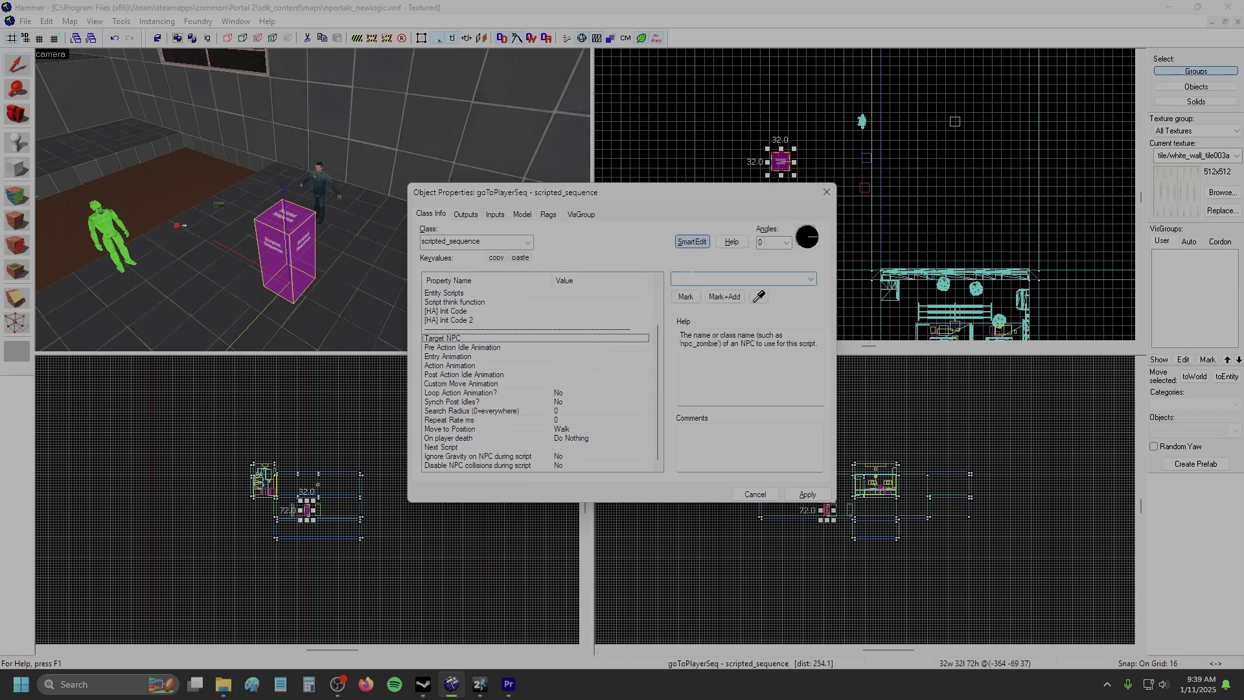
pyautogui.write('mike')
pyautogui.click(567, 429)
pyautogui.click(811, 280)
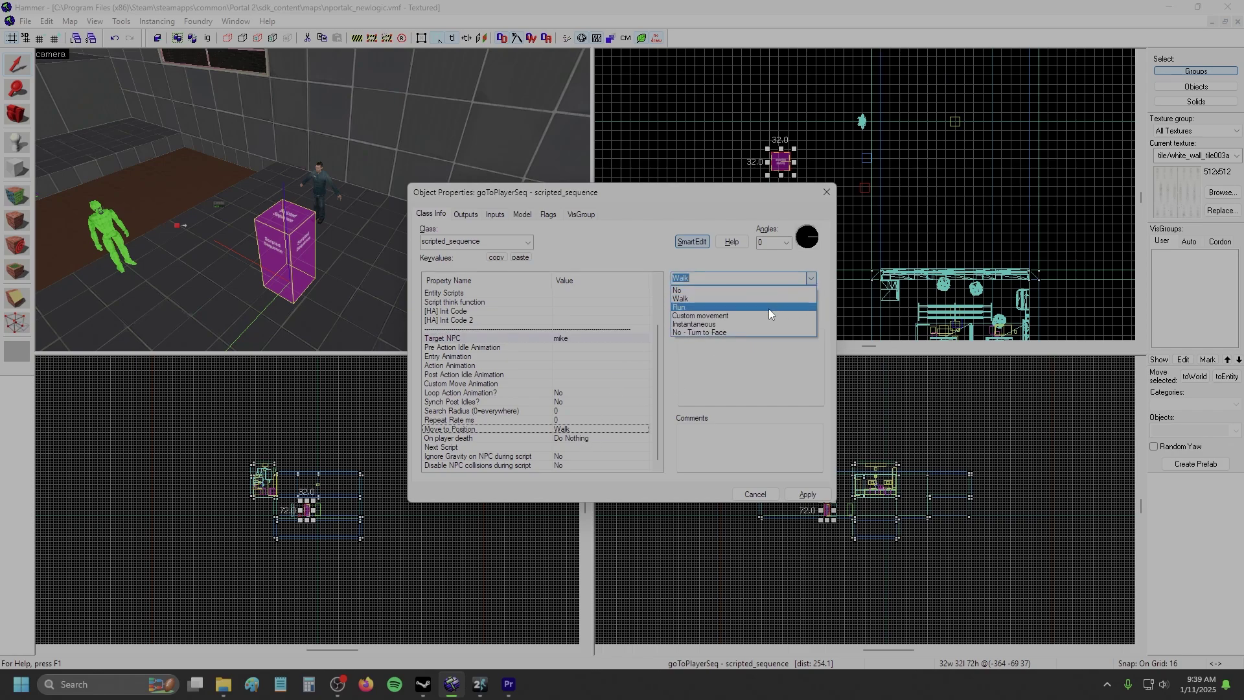
pyautogui.click(745, 316)
pyautogui.click(590, 383)
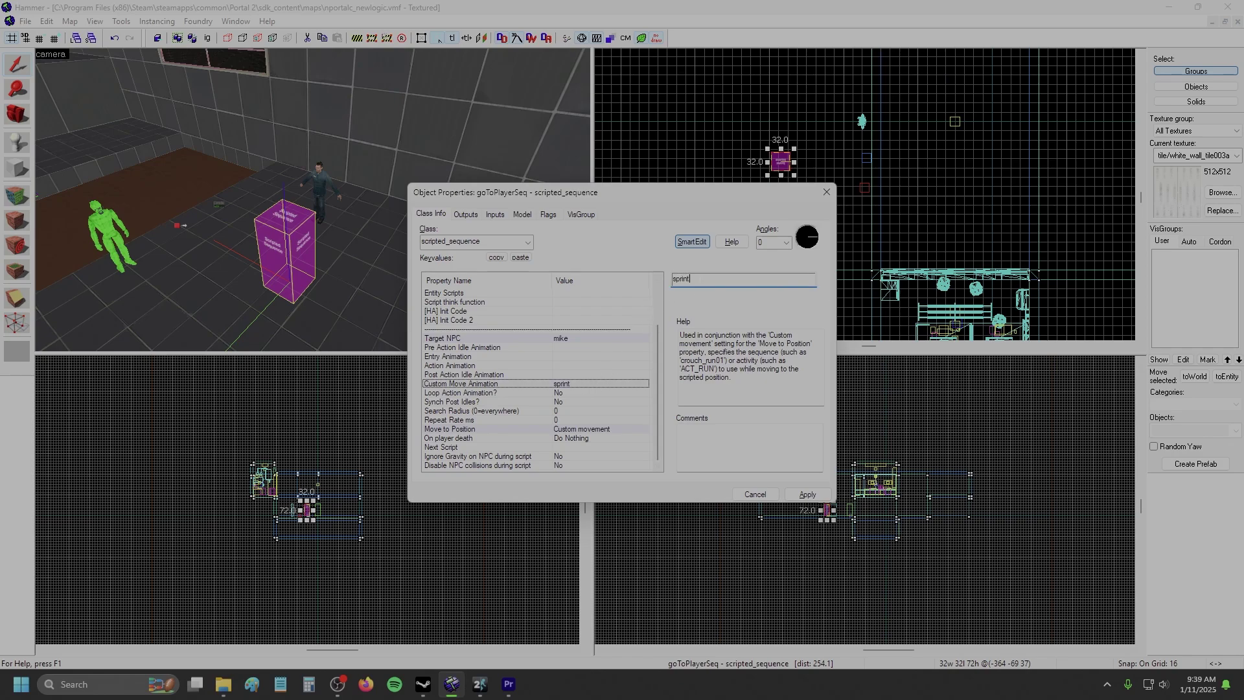
# Step: Enable the Repeatable flag on goToPlayerSeq and apply its properties
pyautogui.click(547, 213)
pyautogui.click(427, 235)
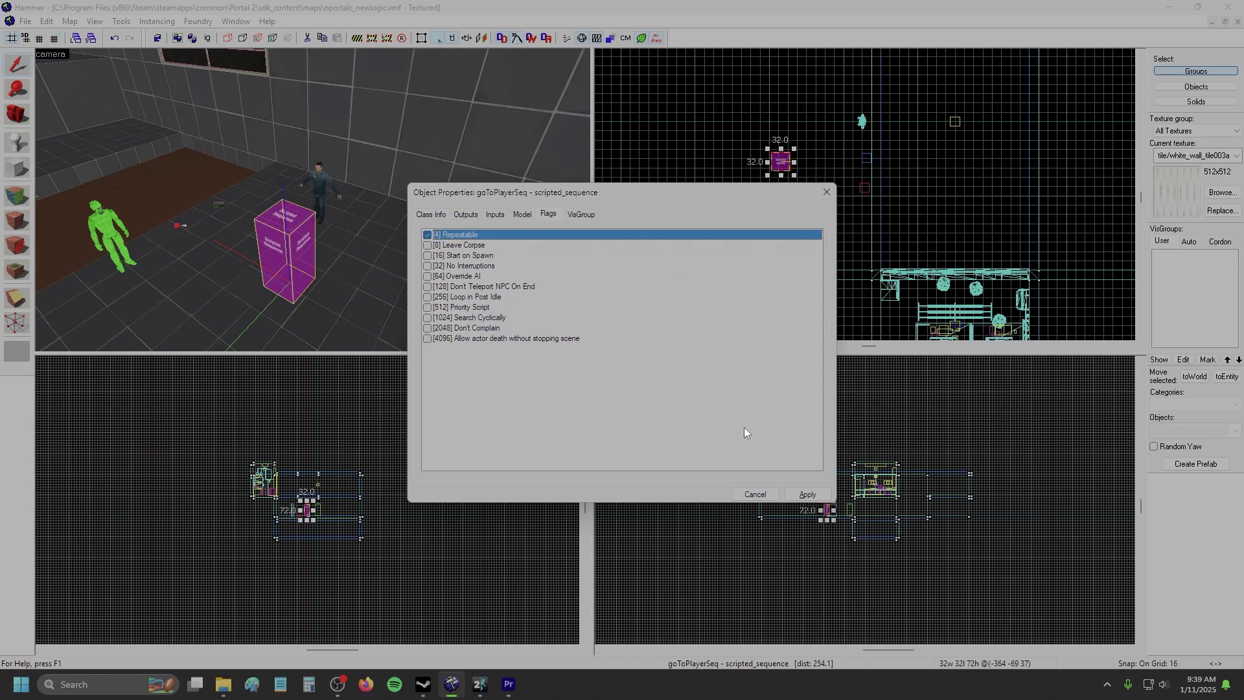
pyautogui.click(808, 495)
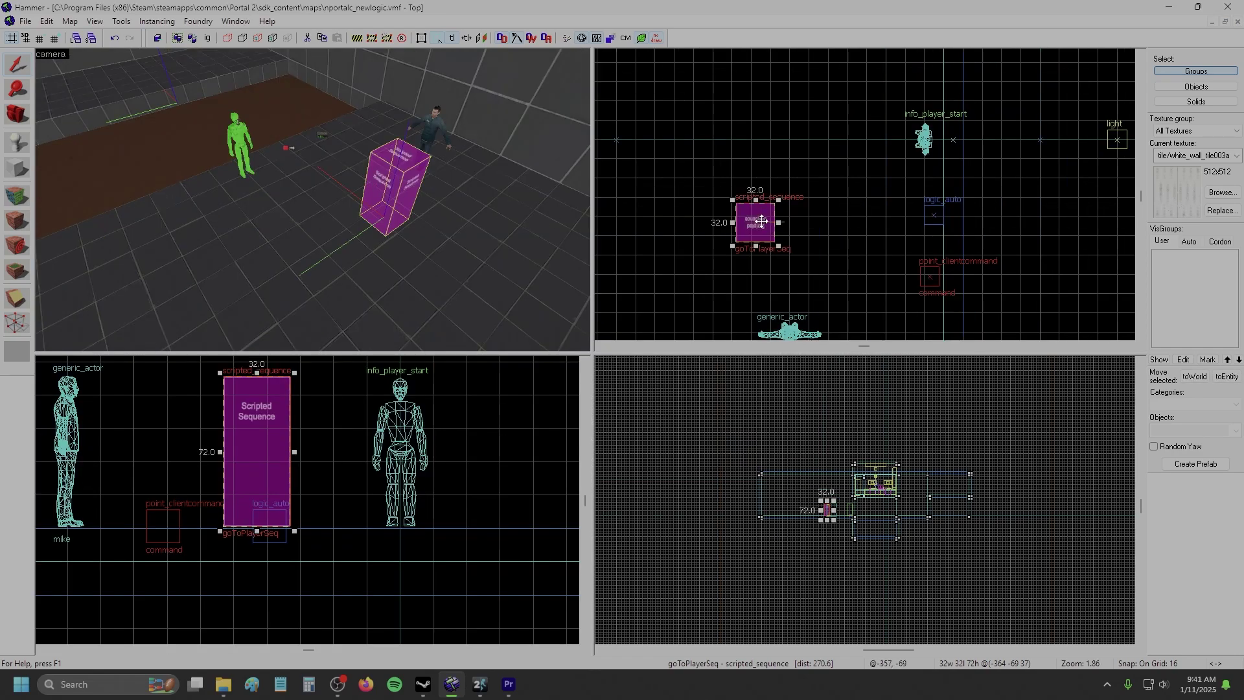
# Step: Move the goToPlayerSeq box onto the info_player_start and raise it about 16 units
pyautogui.moveTo(754, 222); pyautogui.dragTo(920, 133)
pyautogui.scroll(4, 408, 525)
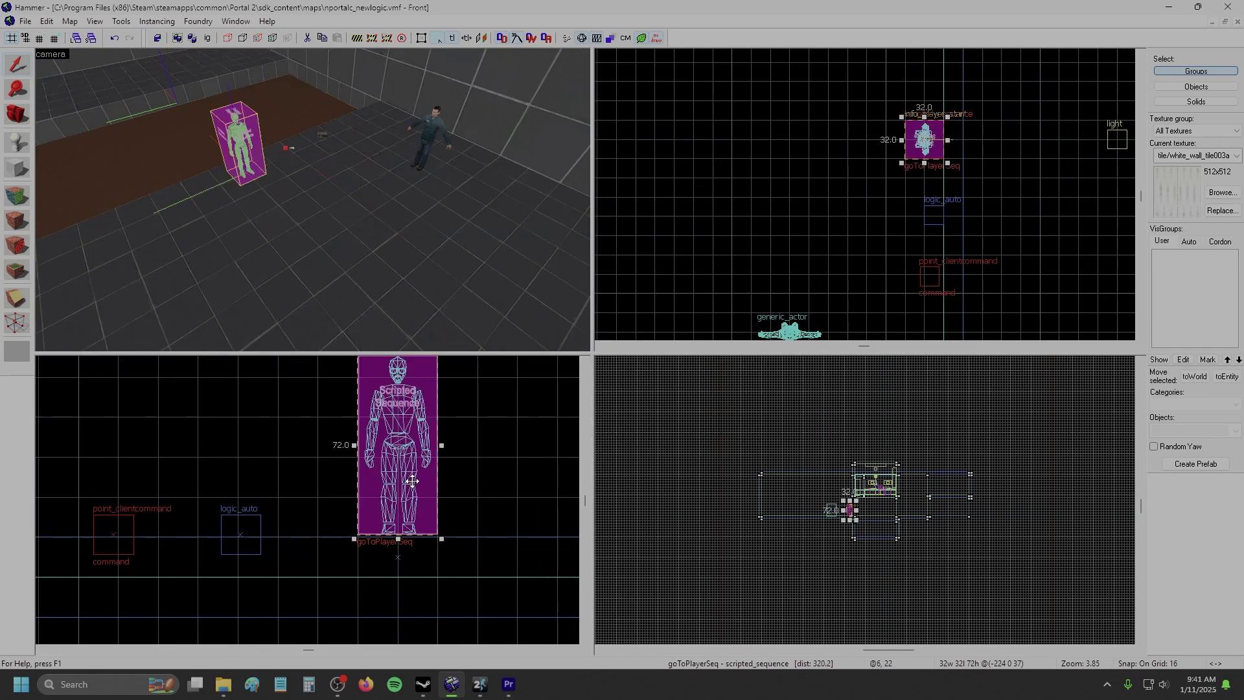
pyautogui.moveTo(410, 499); pyautogui.dragTo(398, 471)
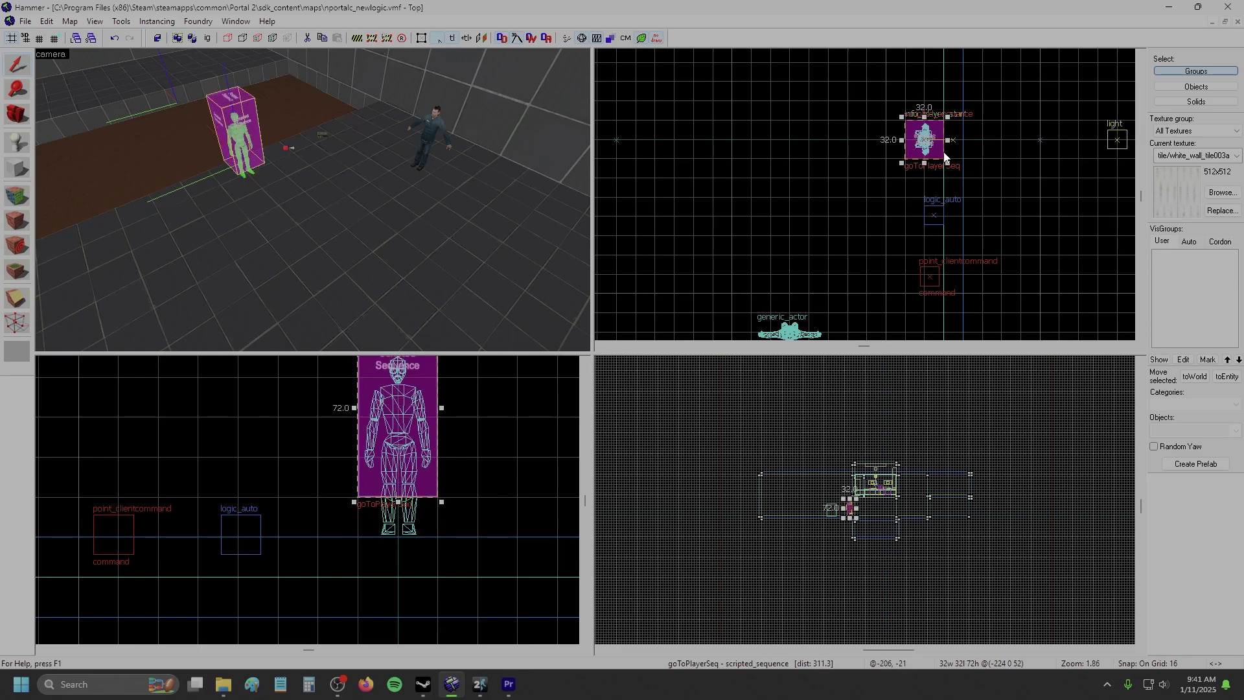
pyautogui.scroll(3, 947, 91)
# Step: Examine the placement of the goToPlayerSeq box around the player start from several sides
pyautogui.press('z')
pyautogui.press('w')
pyautogui.press('a')
pyautogui.press('z')
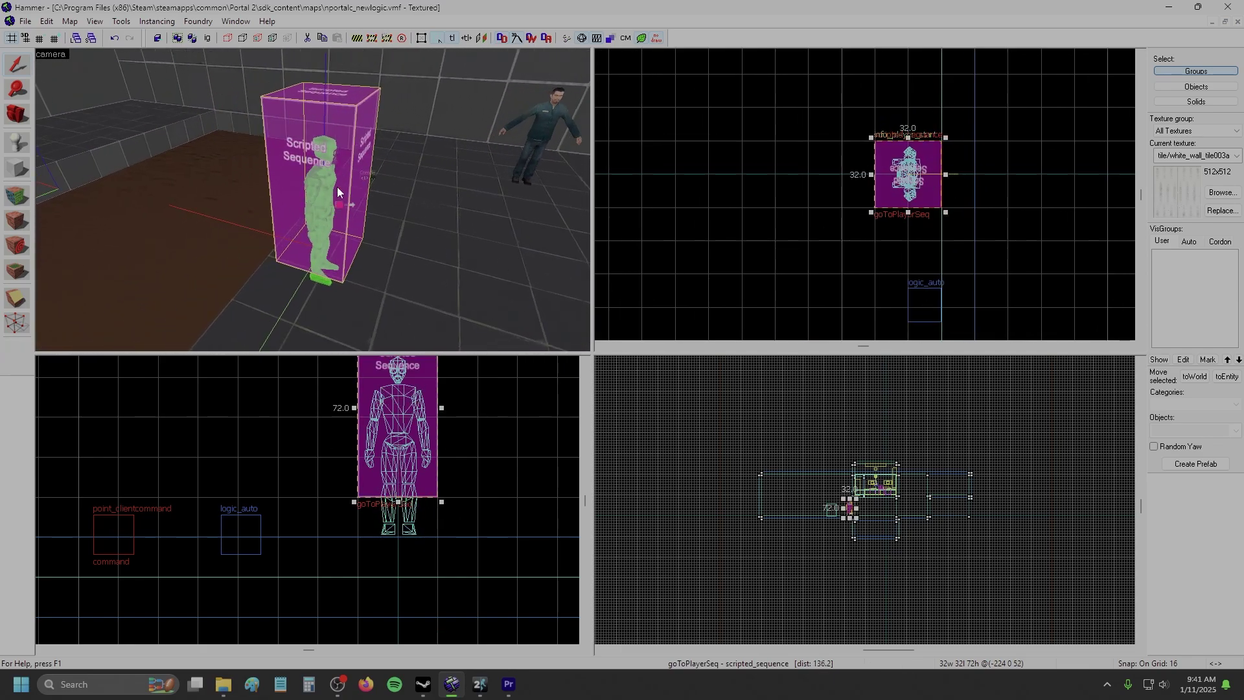
pyautogui.press('z')
pyautogui.press('w')
pyautogui.press('d')
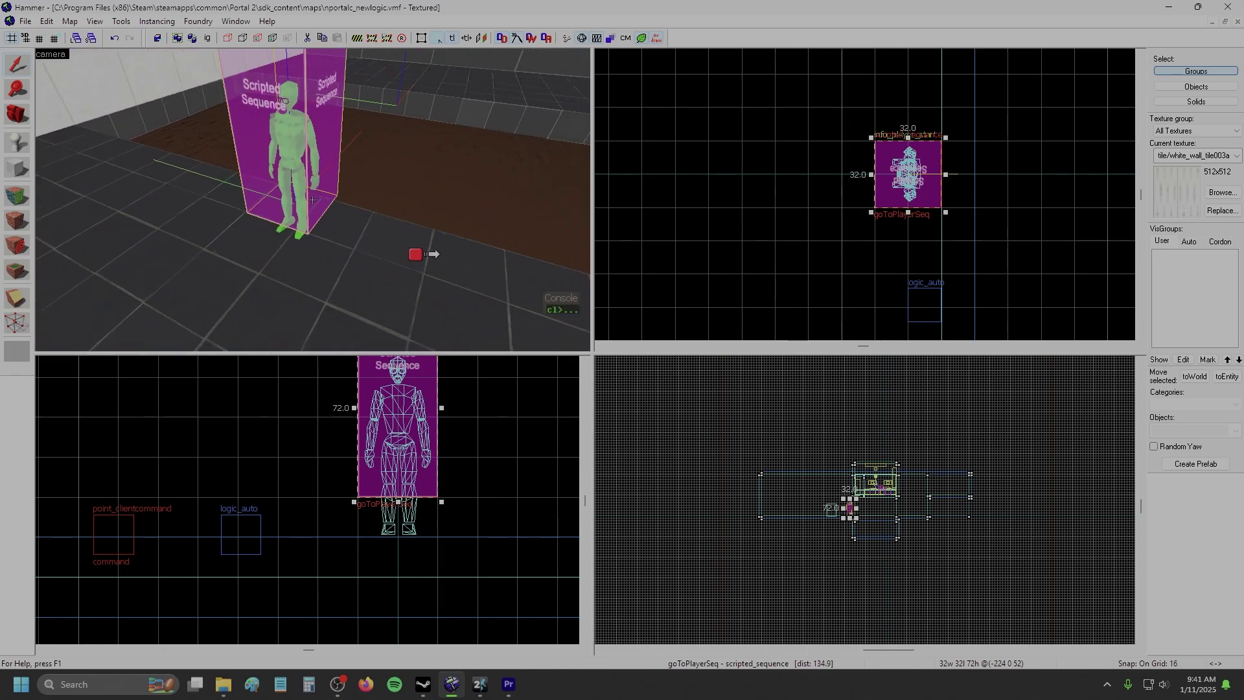
pyautogui.press('s')
# Step: Add an OnMapSpawn output to the logic_auto that sends SetParent to goToPlayerSeq, and apply it
pyautogui.doubleClick(401, 284)
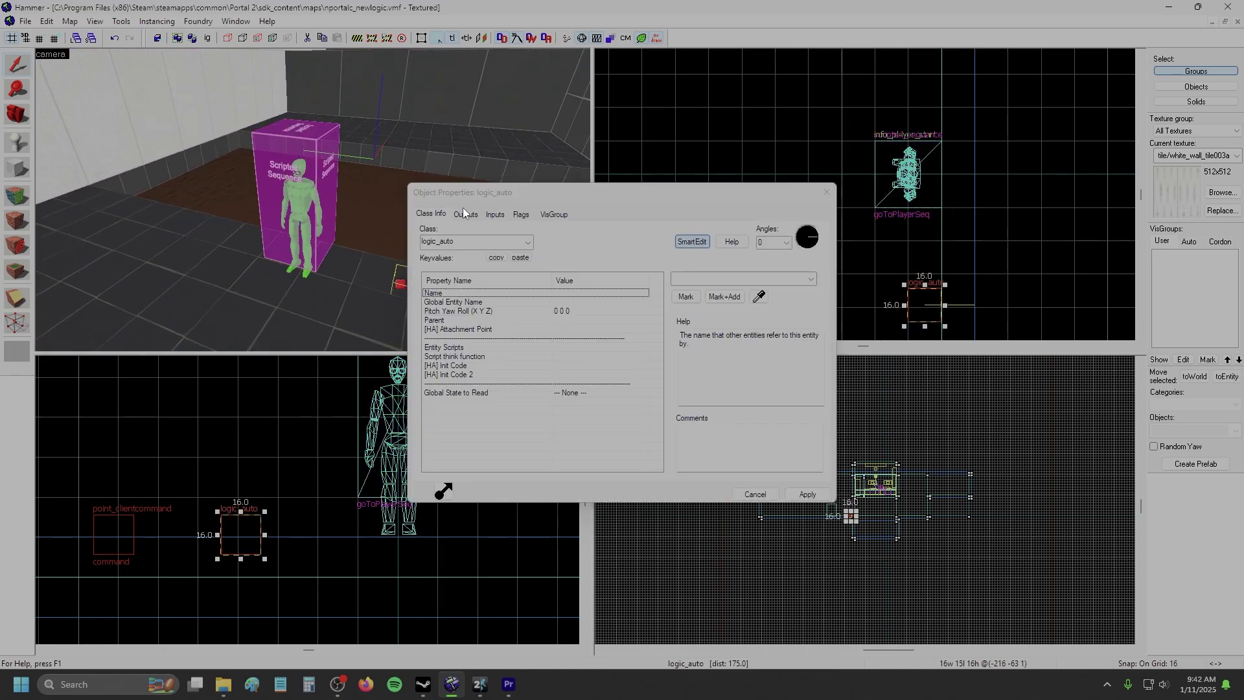
pyautogui.click(466, 214)
pyautogui.click(660, 378)
pyautogui.click(583, 405)
pyautogui.click(576, 396)
pyautogui.write('seq')
pyautogui.click(561, 408)
pyautogui.click(572, 405)
pyautogui.write('SetParent')
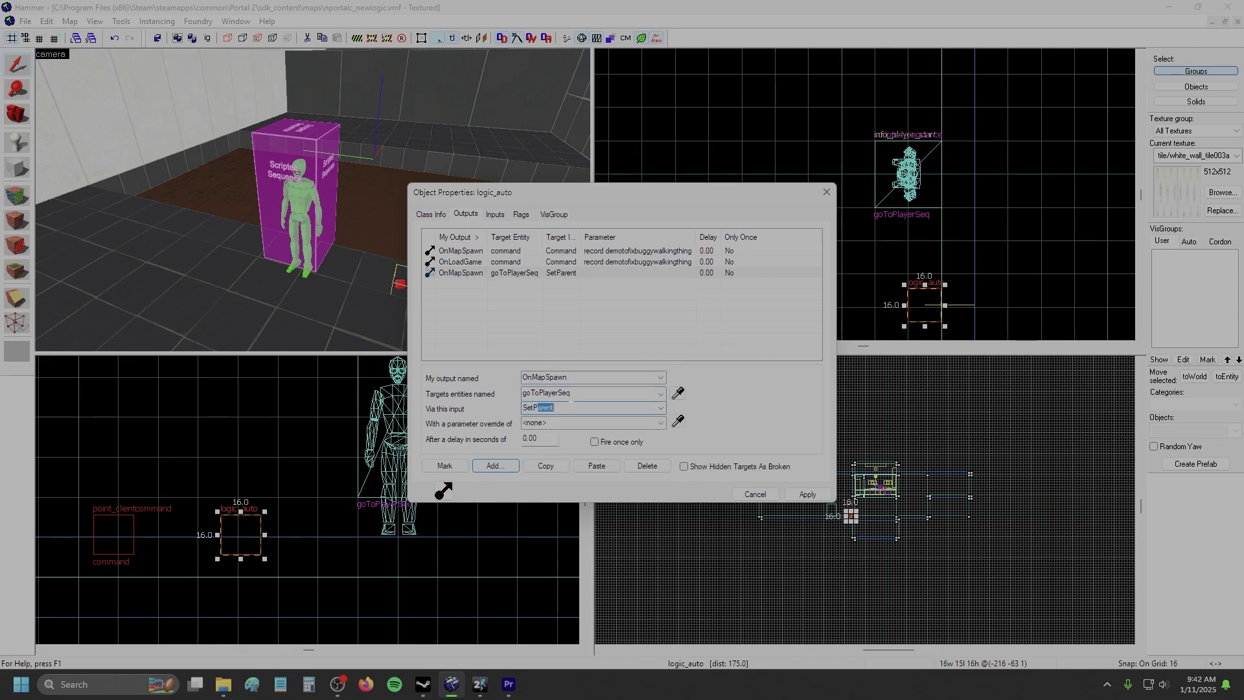
pyautogui.press('Tab')
pyautogui.click(792, 498)
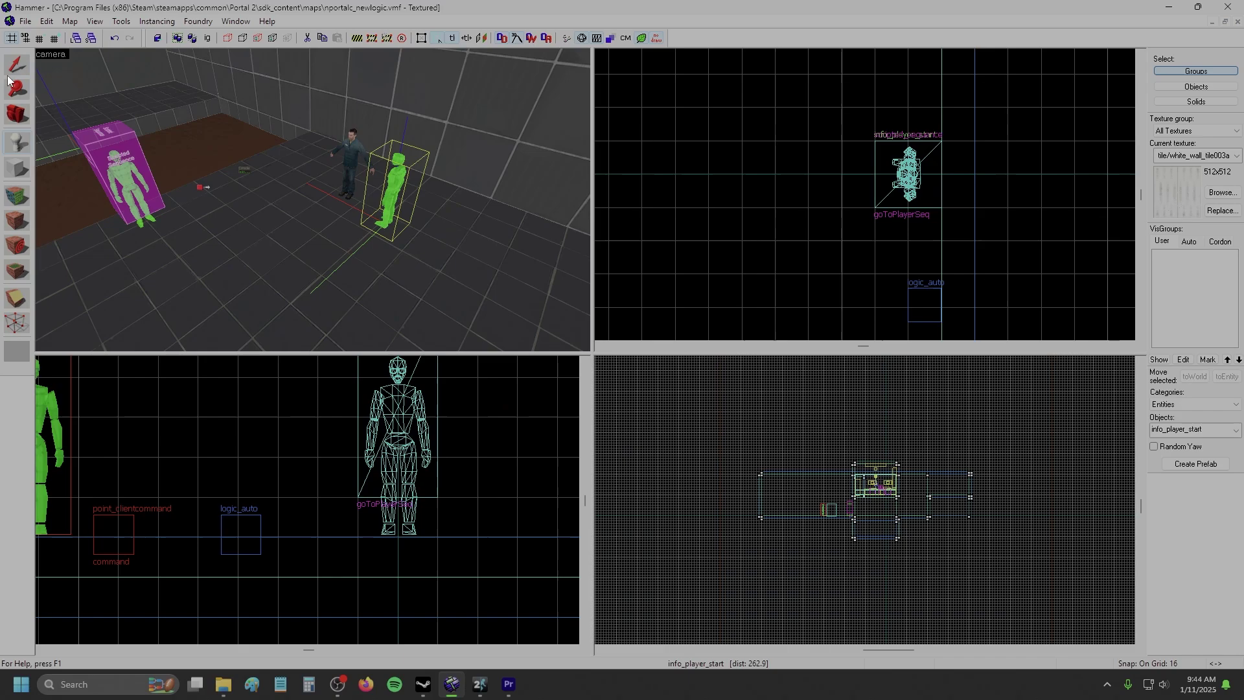
# Step: Change the class of the new info_player_start beside mike to logic_timer
pyautogui.click(396, 220)
pyautogui.hotkey('alt', 'Return')
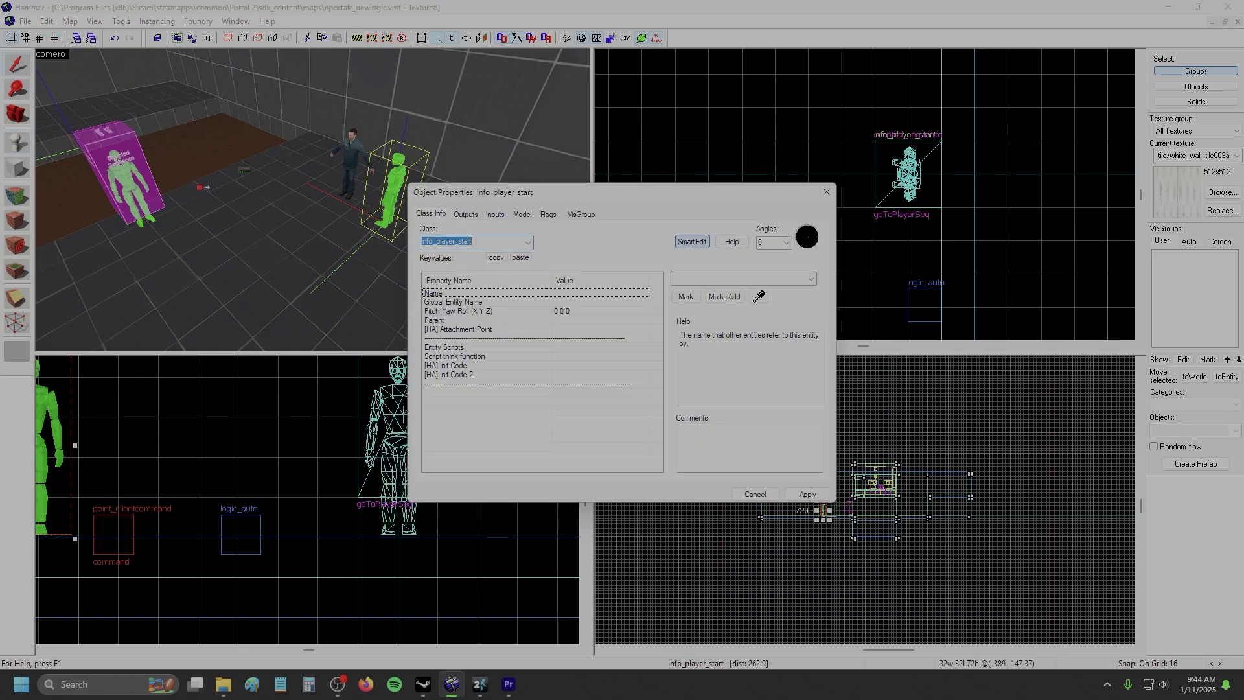
pyautogui.write('timer')
pyautogui.click(476, 258)
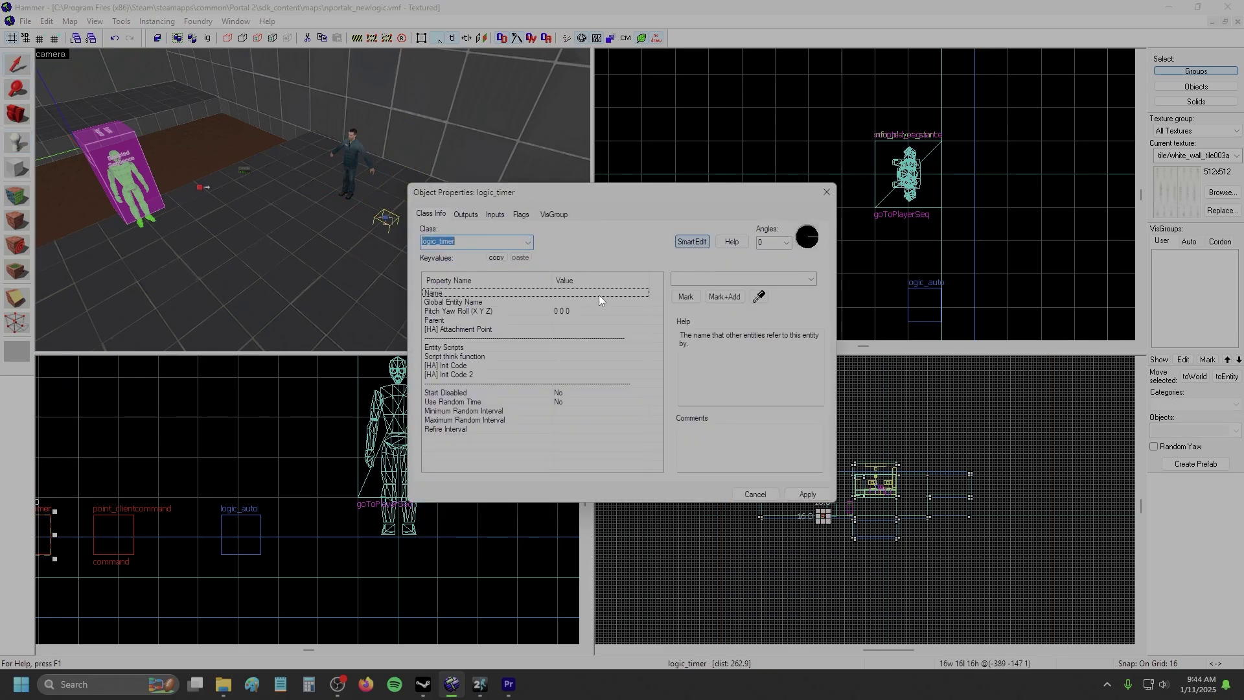
# Step: Name the logic_timer goToPlayerTimer and set its refire interval to 0.50
pyautogui.click(696, 282)
pyautogui.click(695, 283)
pyautogui.write('goToPlayerTimer')
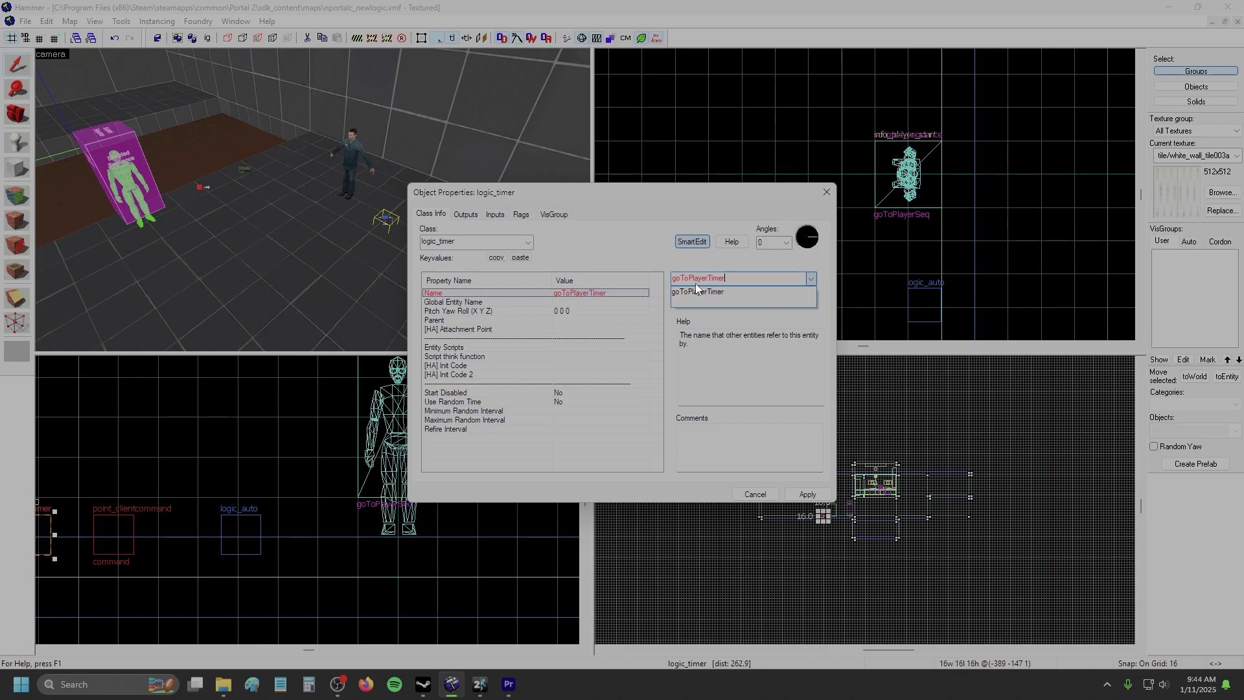
pyautogui.click(565, 427)
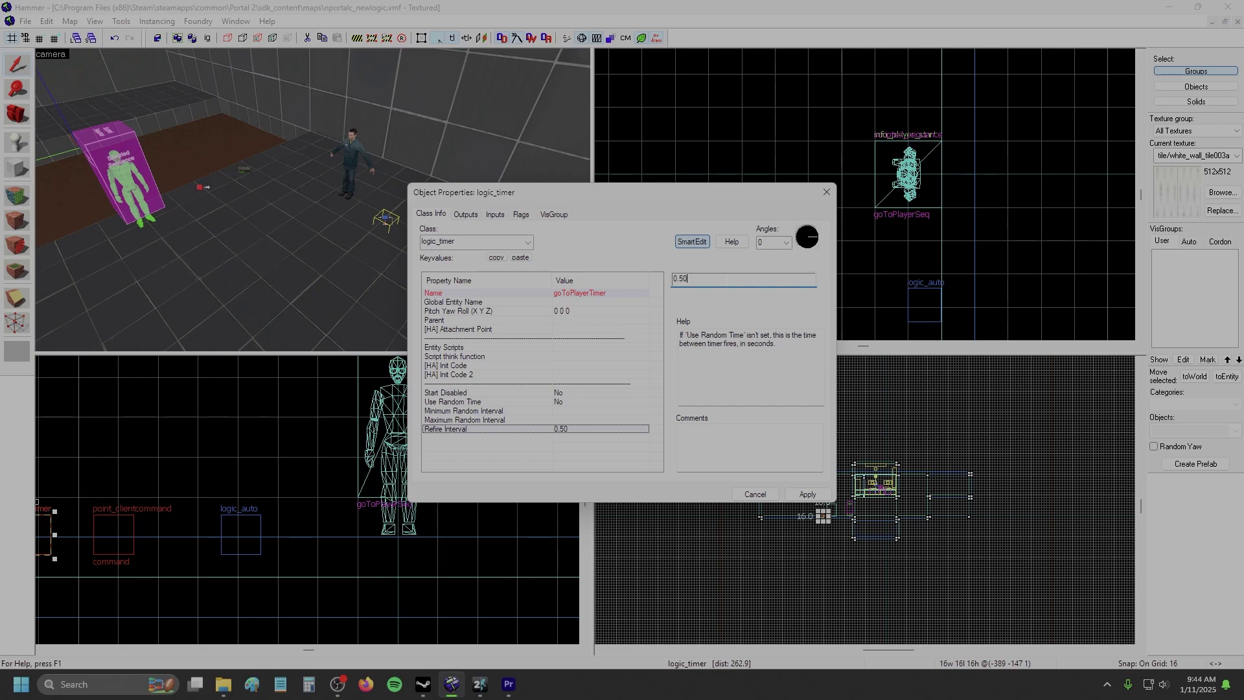
# Step: Add an output to the timer that begins the goToPlayerSeq sequence
pyautogui.click(466, 214)
pyautogui.click(496, 466)
pyautogui.click(660, 377)
pyautogui.click(599, 393)
pyautogui.press('Tab')
pyautogui.write('seq')
pyautogui.click(582, 407)
pyautogui.press('Tab')
pyautogui.write('Beg')
pyautogui.press('Return')
# Step: Configure another timer output that cancels the goToPlayerSeq sequence
pyautogui.click(660, 378)
pyautogui.click(603, 392)
pyautogui.press('Tab')
pyautogui.write('seq')
pyautogui.click(571, 408)
pyautogui.press('Tab')
pyautogui.write('Can')
pyautogui.press('Tab')
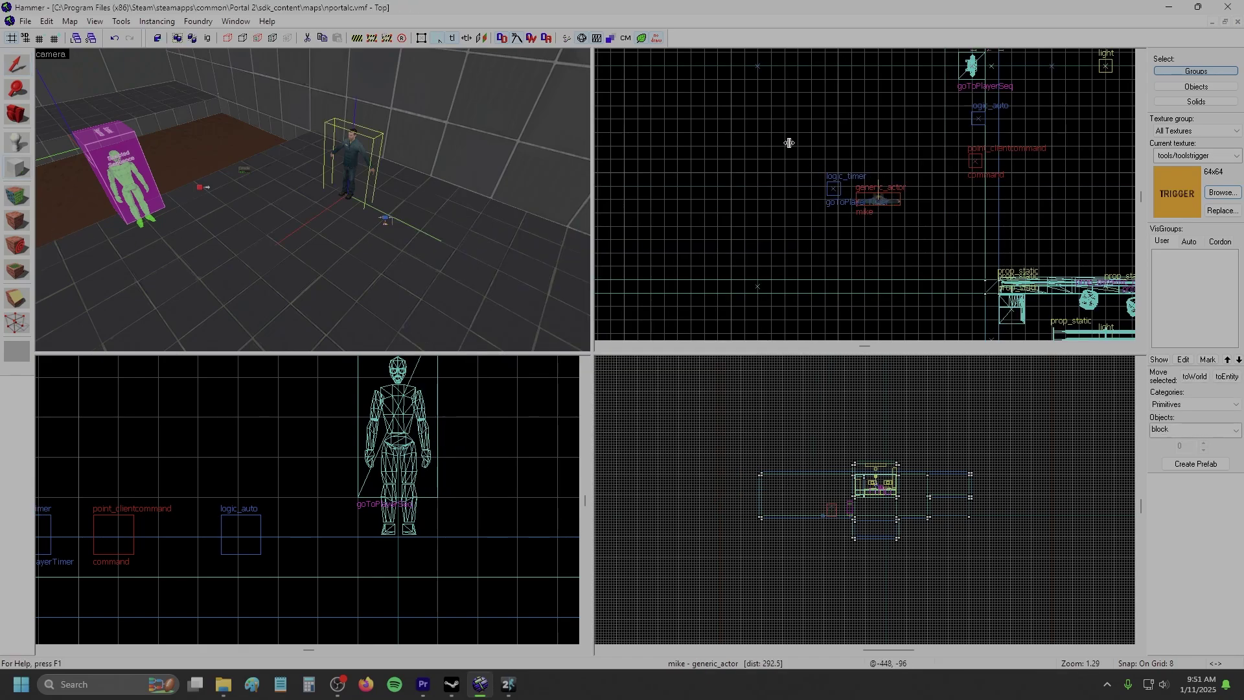
# Step: Draw a trigger-textured block about 208 by 176 by 76 units around mike and make it a trigger_multiple entity
pyautogui.moveTo(785, 131); pyautogui.dragTo(964, 280)
pyautogui.press('Return')
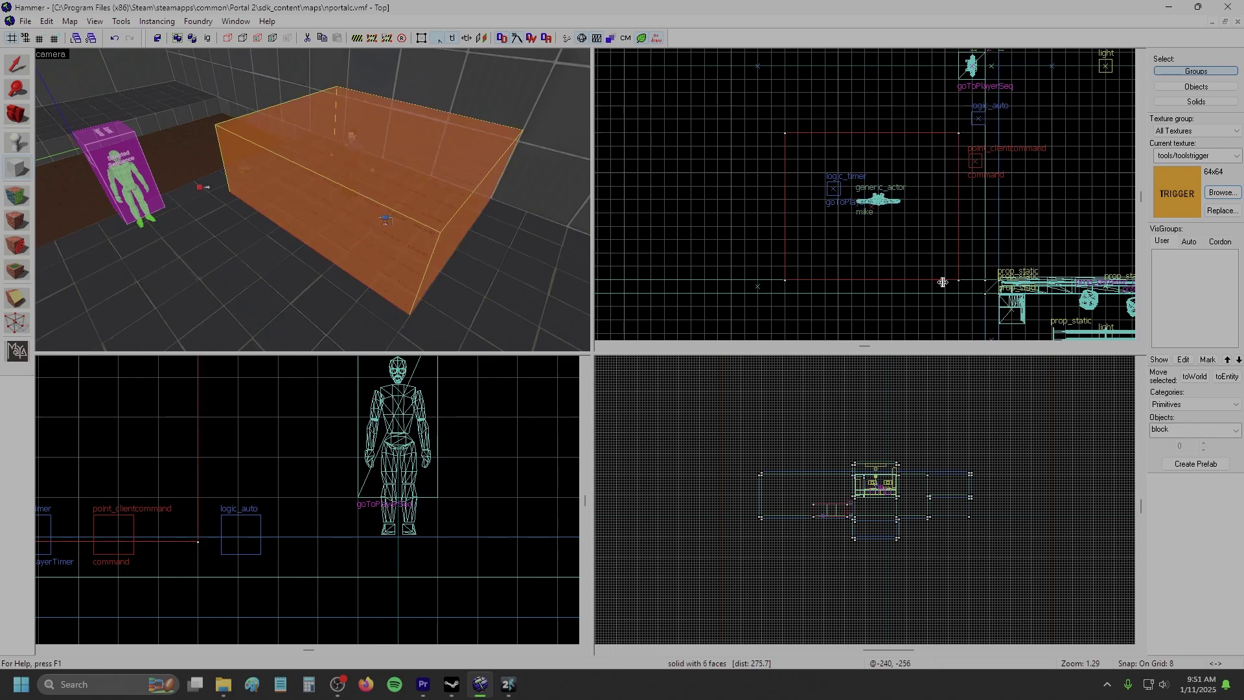
pyautogui.hotkey('ctrl', 't')
pyautogui.write('mult')
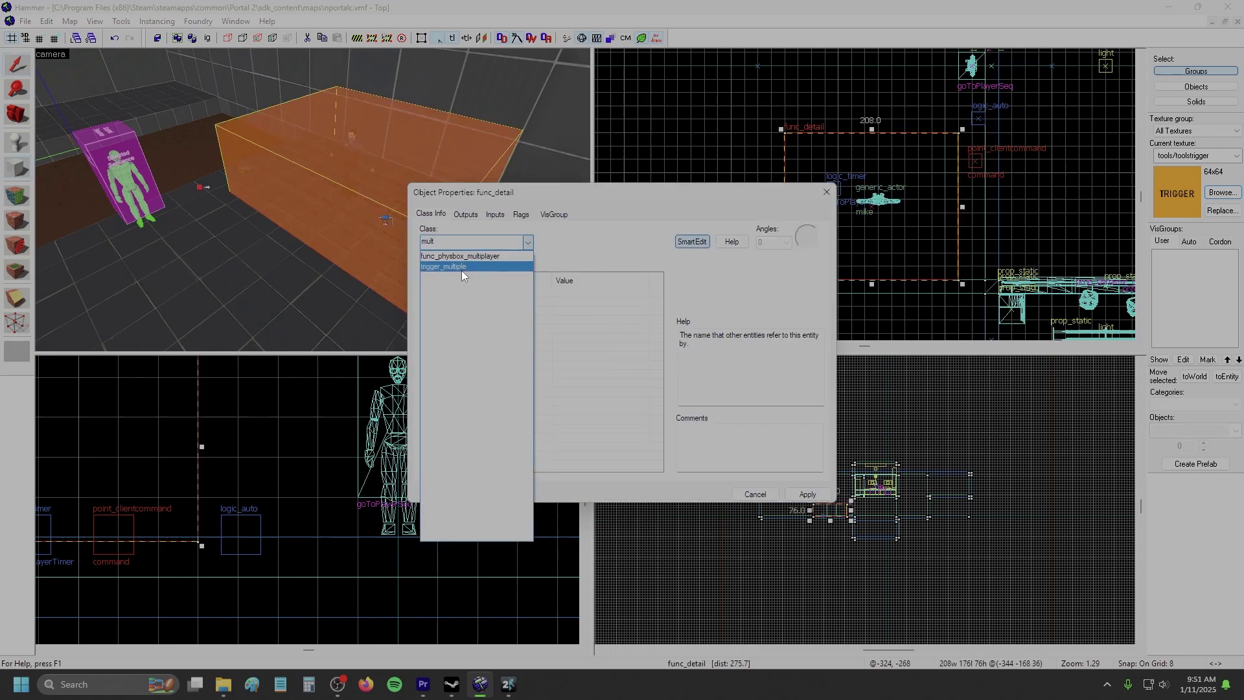
pyautogui.click(461, 269)
# Step: Set the trigger_multiple's parent to mike and open its Delay Before Reset value
pyautogui.click(545, 320)
pyautogui.write('m')
pyautogui.click(694, 291)
pyautogui.click(593, 420)
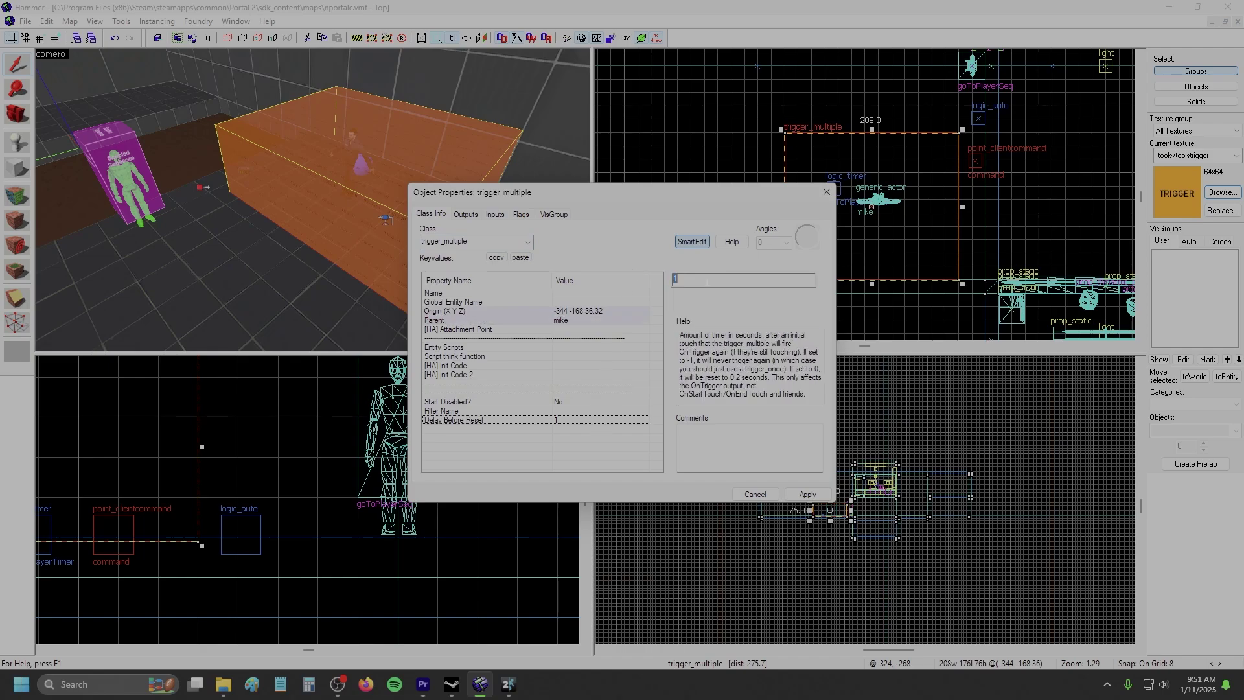
# Step: Add an OnStartTouch output to the trigger_multiple that sends Disable to goToPlayerTimer
pyautogui.click(465, 214)
pyautogui.click(496, 465)
pyautogui.click(661, 377)
pyautogui.click(586, 411)
pyautogui.click(584, 393)
pyautogui.write('ti')
pyautogui.click(578, 406)
pyautogui.click(577, 407)
pyautogui.write('Disable')
# Step: Add a second OnStartTouch output that sends CancelSequence to goToPlayerSeq
pyautogui.click(495, 465)
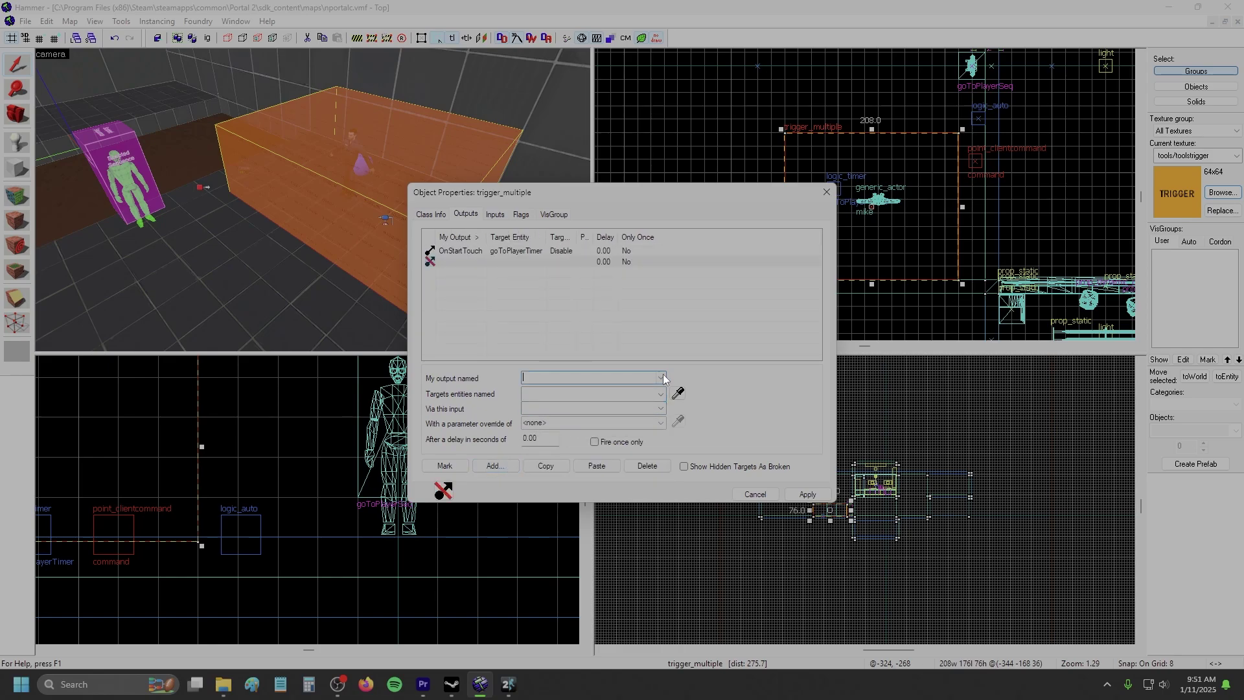
pyautogui.click(660, 378)
pyautogui.click(589, 402)
pyautogui.click(585, 393)
pyautogui.click(576, 405)
pyautogui.write('CancelSequence')
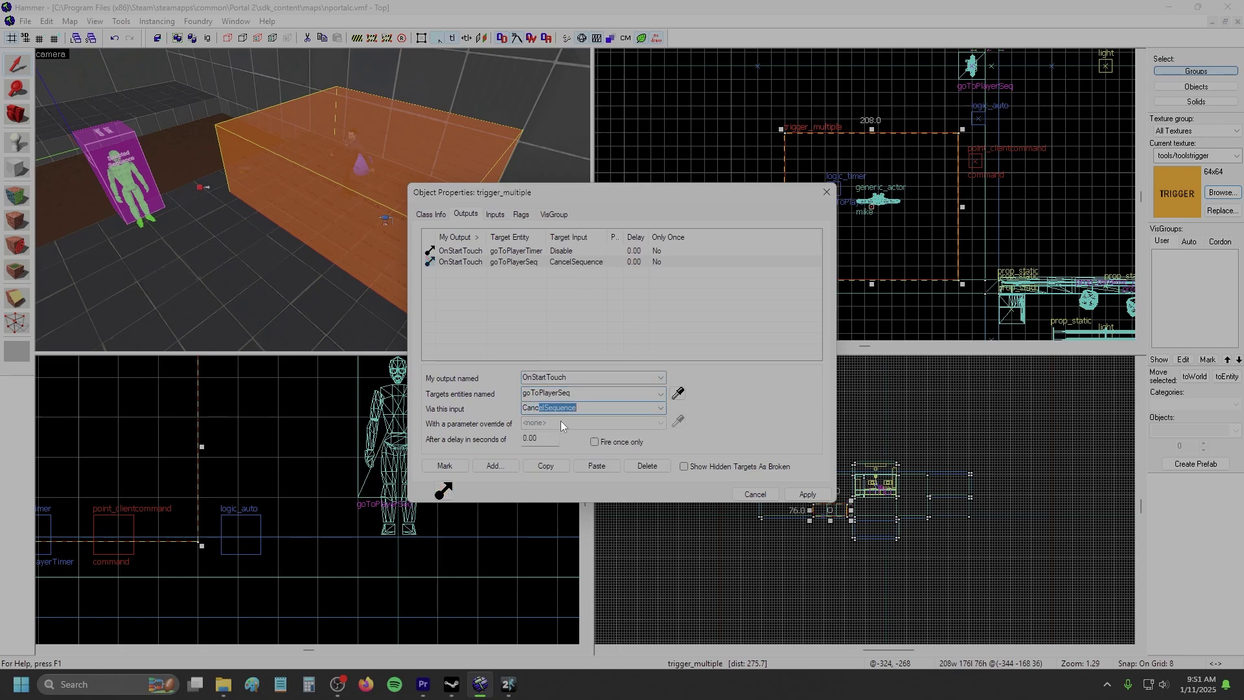
# Step: Add an OnEndTouch output to the trigger_multiple that sends Enable to the player-follow timer
pyautogui.click(496, 466)
pyautogui.click(661, 377)
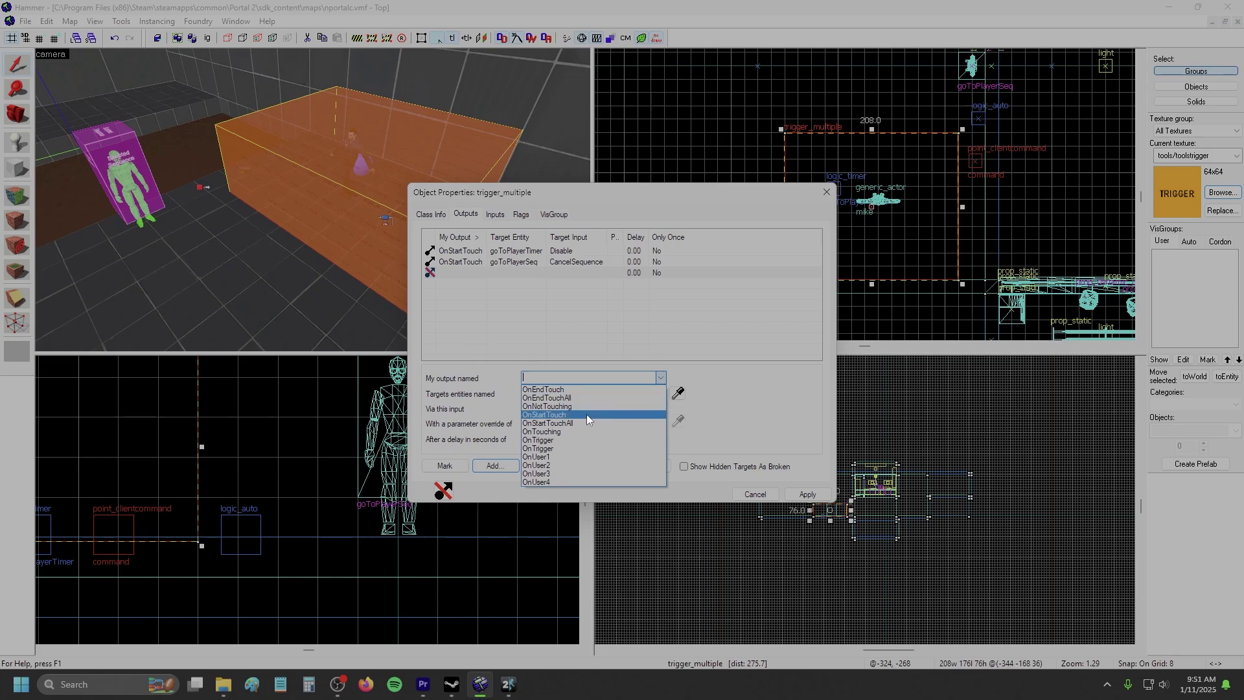
pyautogui.click(577, 389)
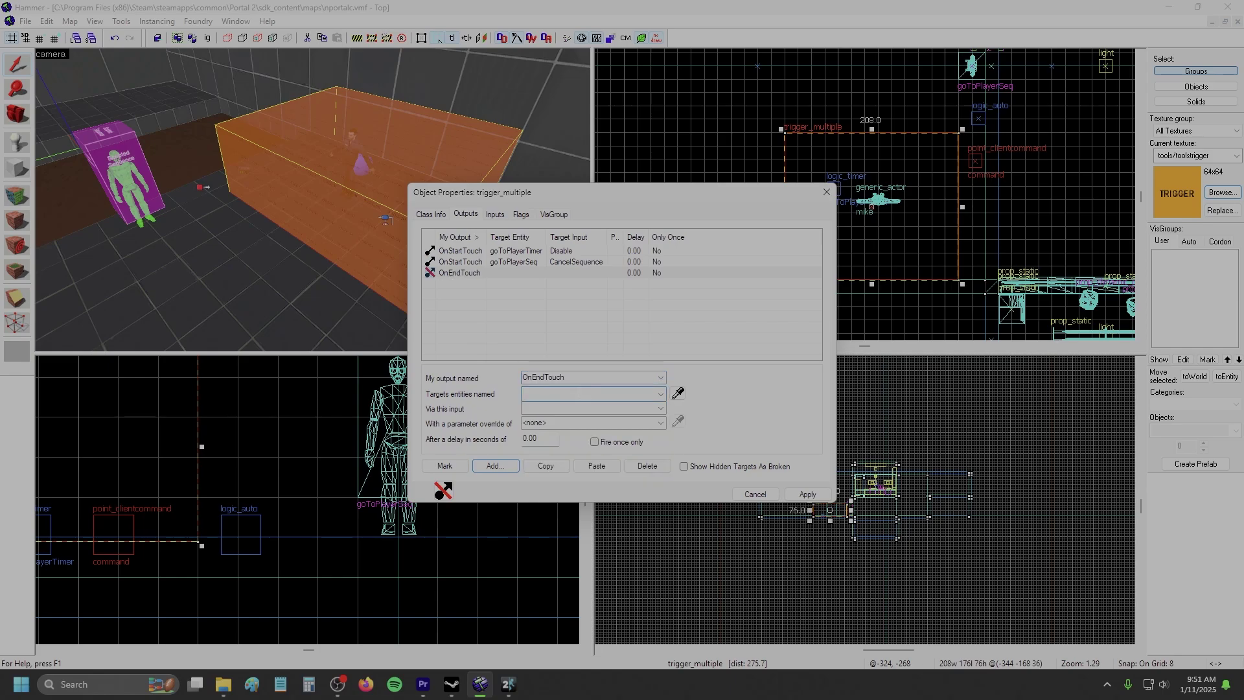
pyautogui.write('g')
pyautogui.click(571, 409)
pyautogui.click(569, 410)
pyautogui.write('Enable')
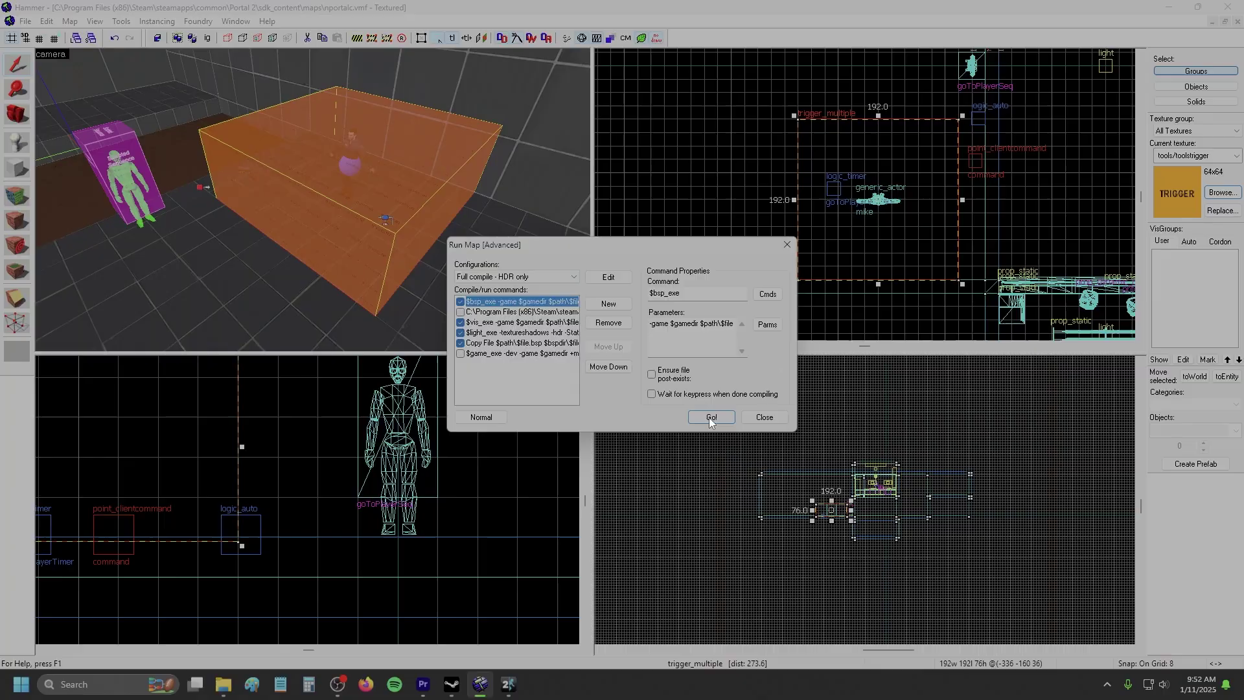
# Step: Compile the map with the Full compile - HDR only configuration and walk around it in Portal 2 to test how the NPC follows
pyautogui.click(711, 418)
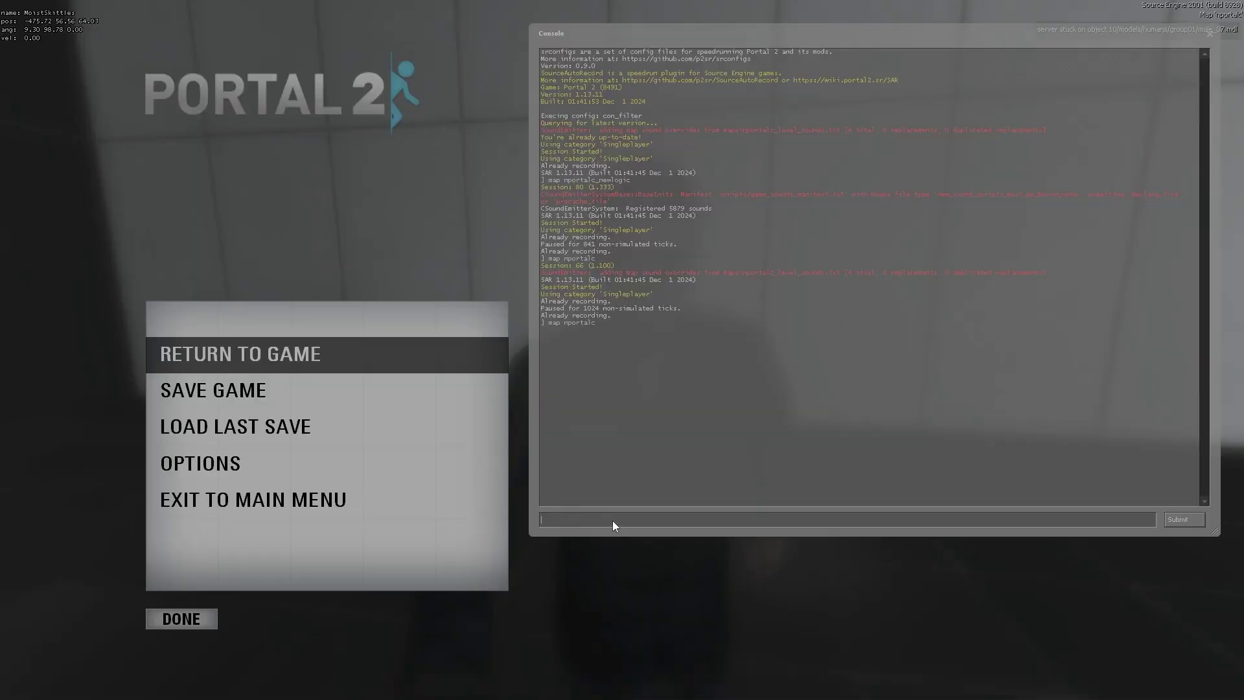
pyautogui.press('Escape')
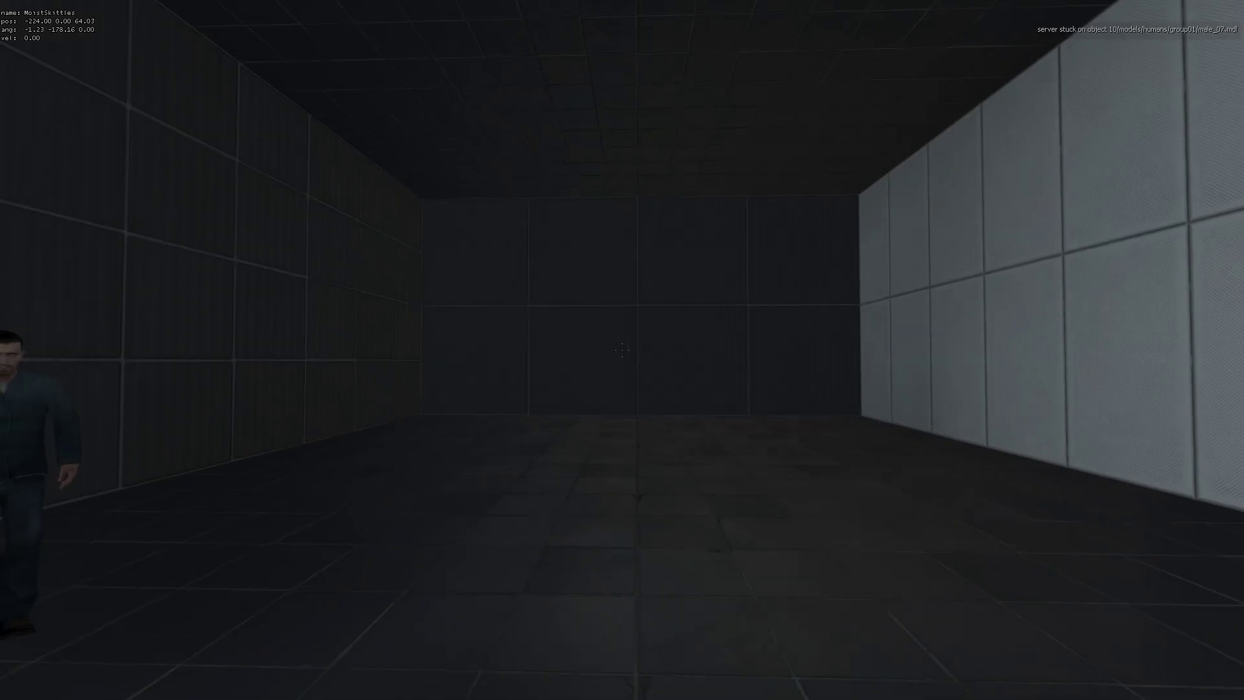
pyautogui.press('s')
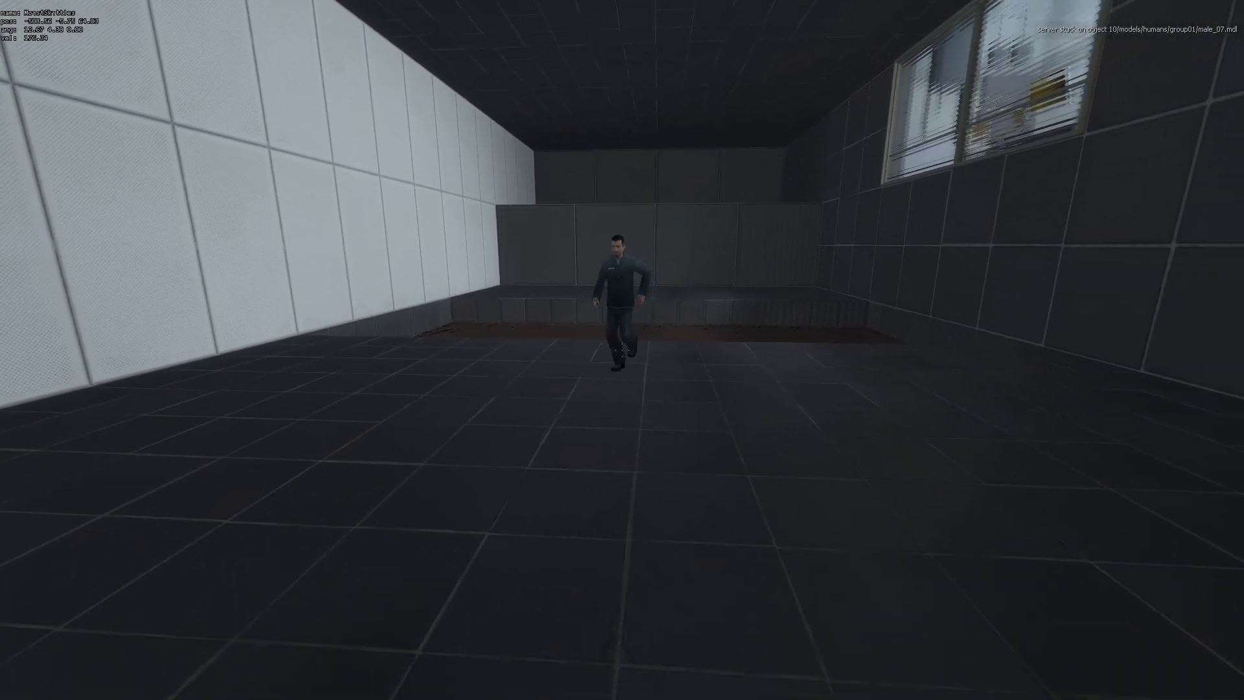
pyautogui.press('a')
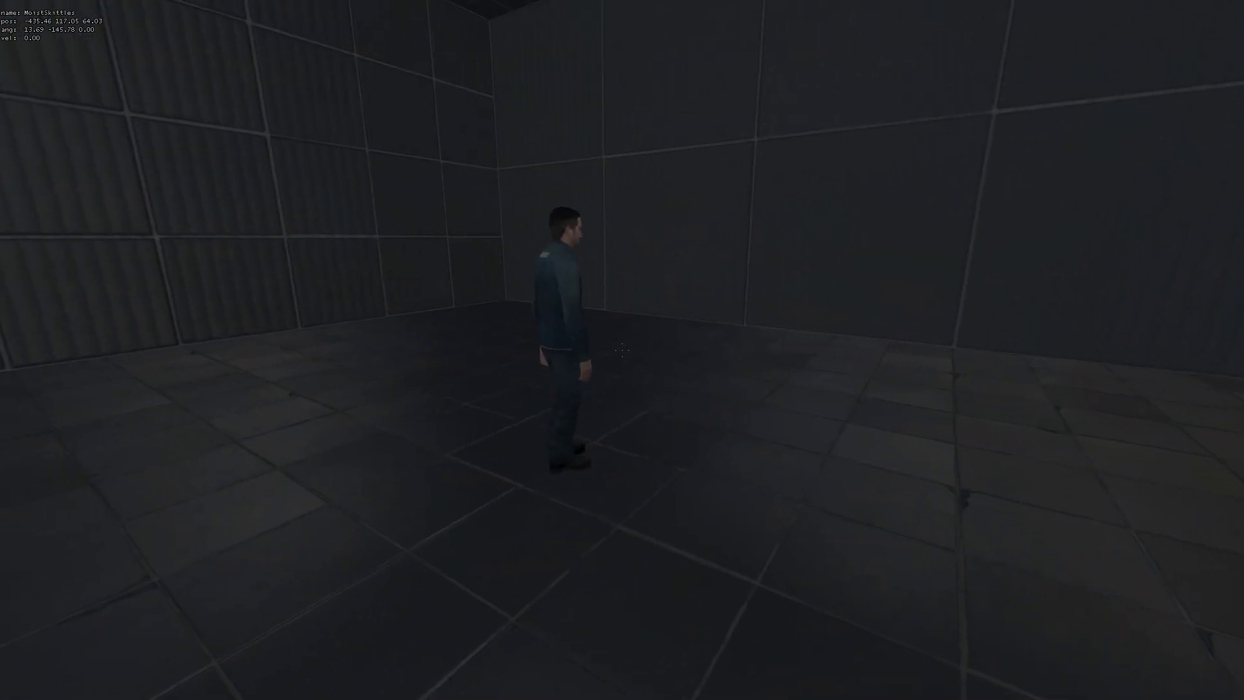
pyautogui.press('w')
pyautogui.press('d')
pyautogui.press('s')
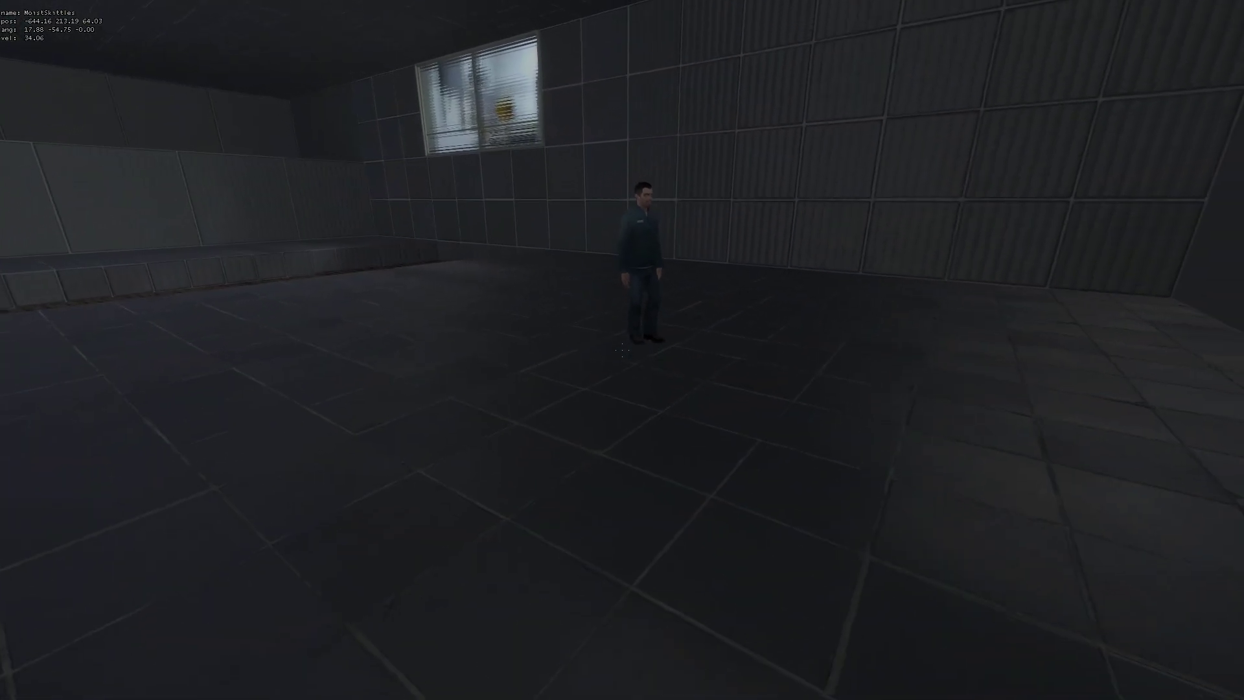
pyautogui.press('w')
pyautogui.press('a')
pyautogui.press('s')
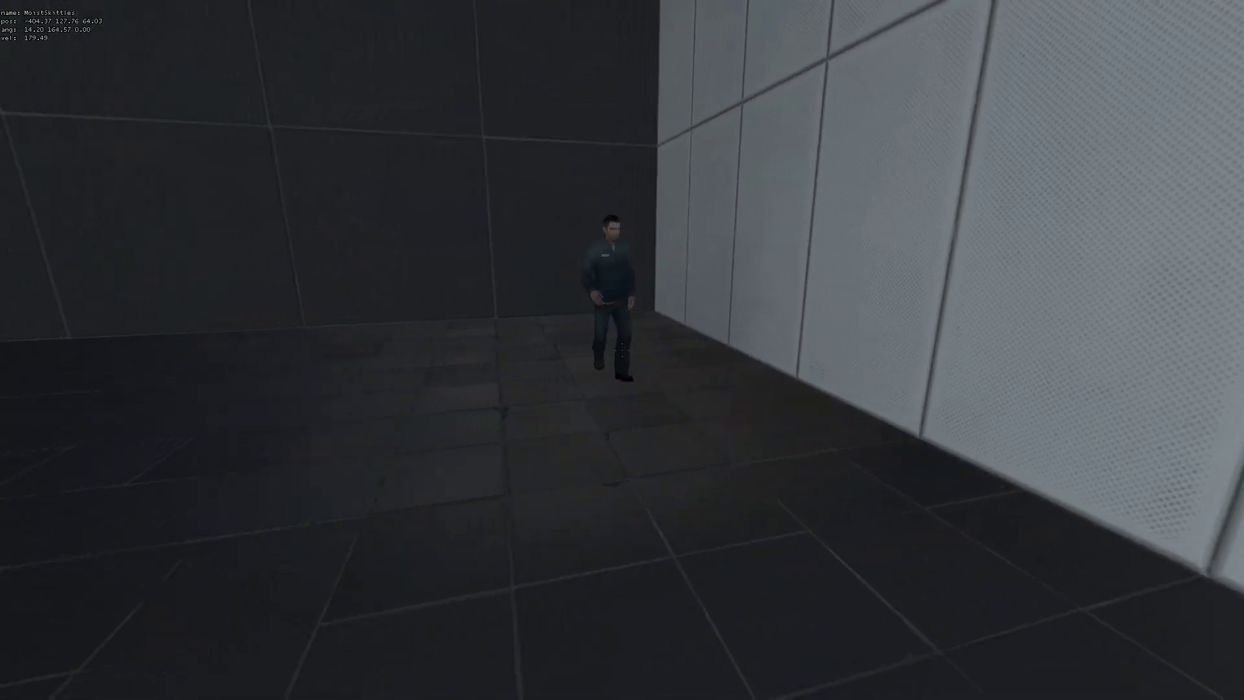
pyautogui.press('a')
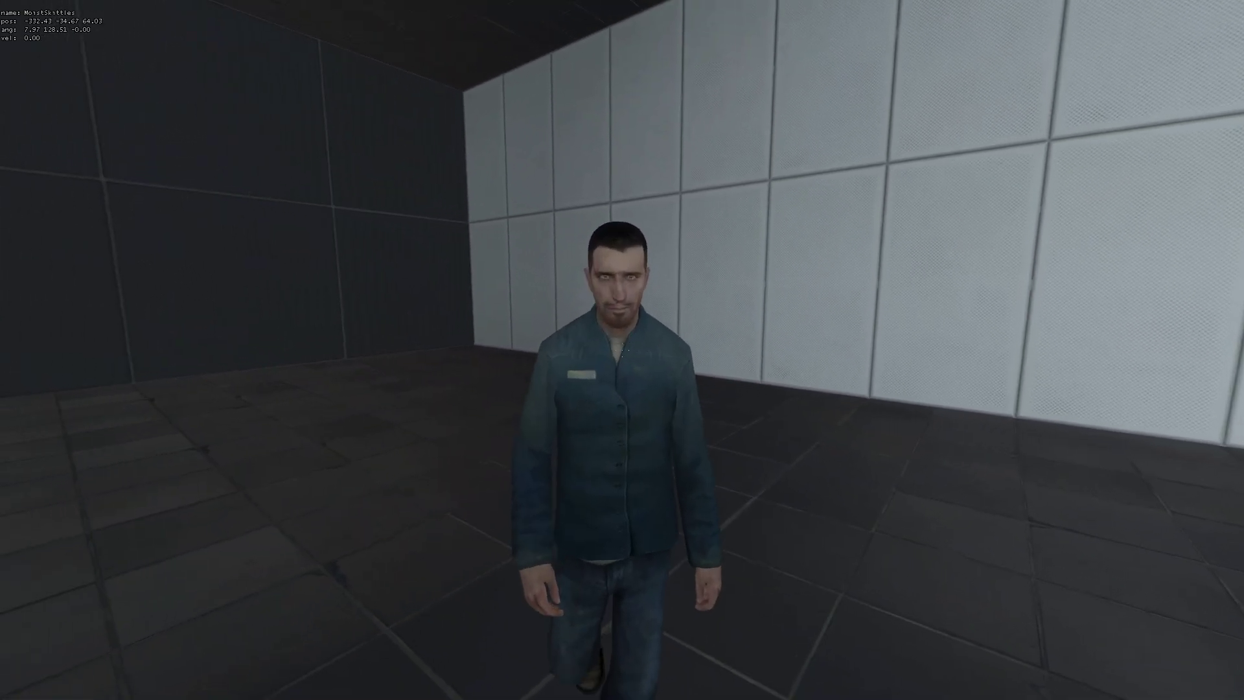
# Step: Test firing portals onto the white wall panels with the portal gun in the game
pyautogui.press('q')
pyautogui.press('s')
pyautogui.press('d')
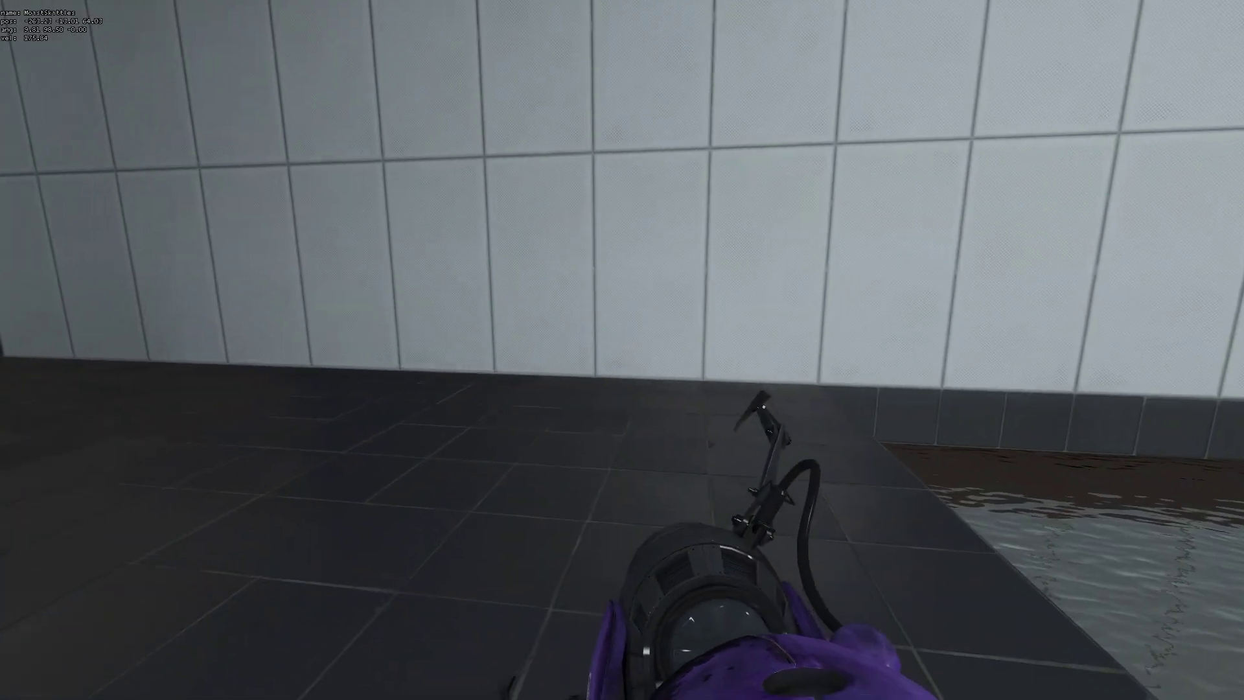
pyautogui.click(622, 350)
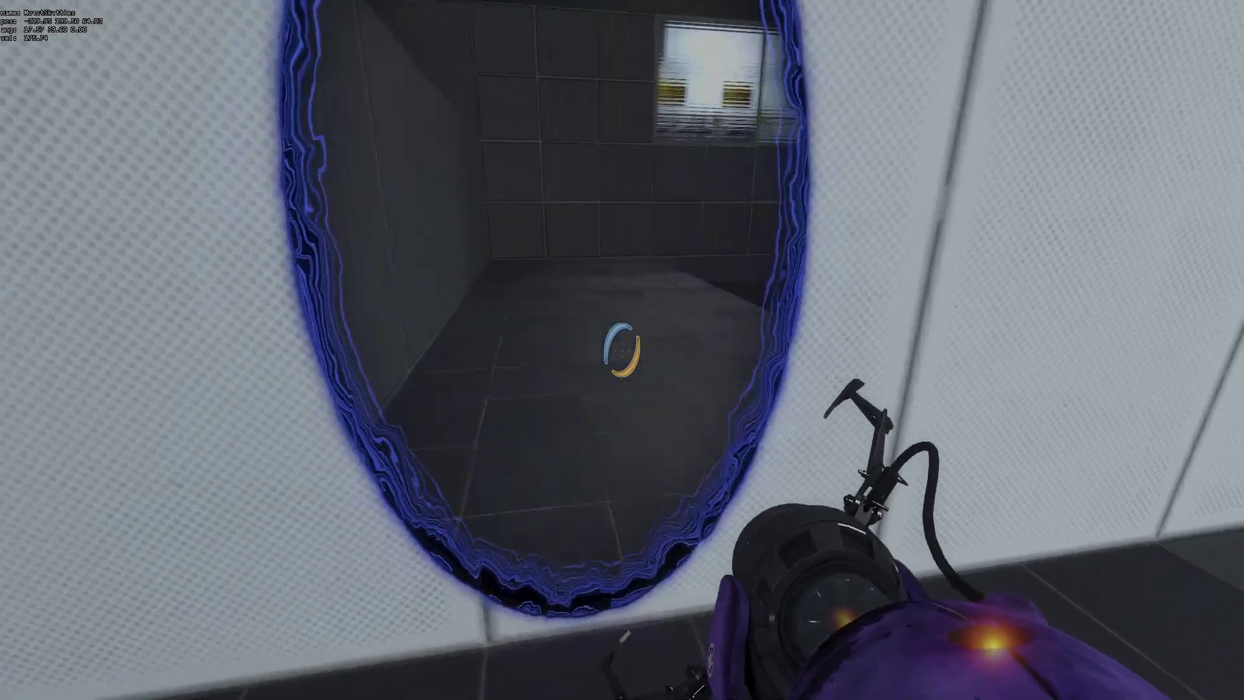
pyautogui.rightClick(622, 350)
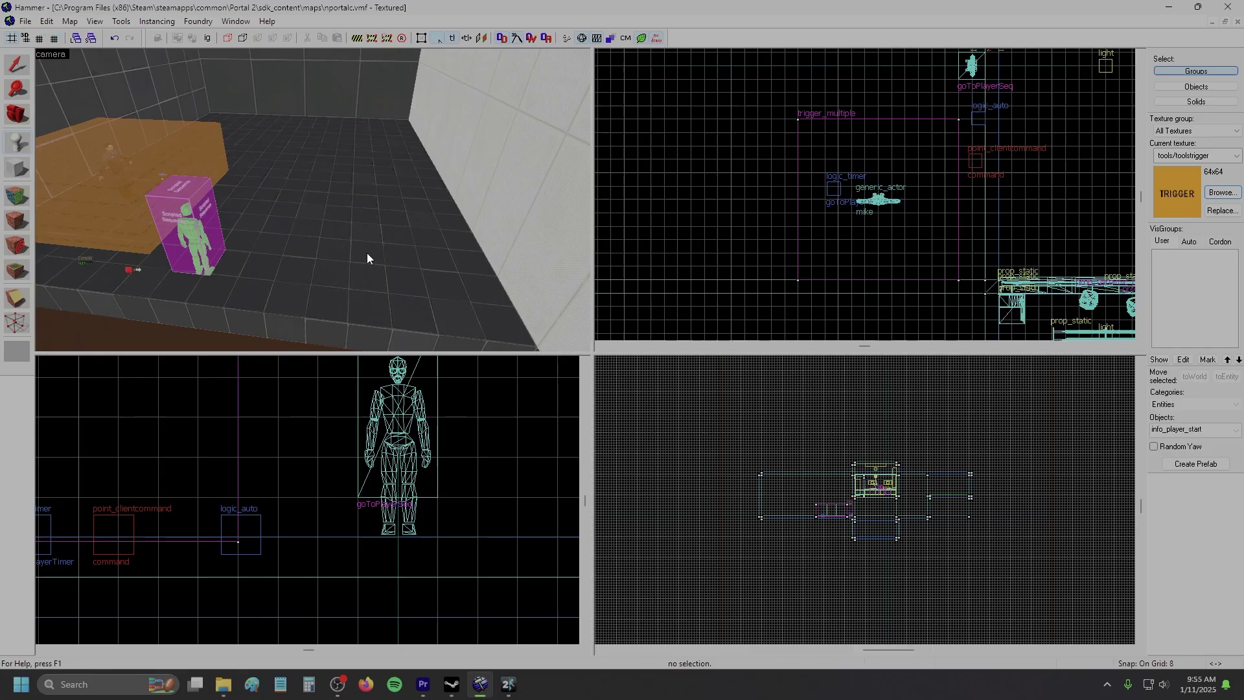
# Step: In Hammer, place an entity on the open floor near the white wall and make it a prop_portal named oPortal
pyautogui.click(367, 253)
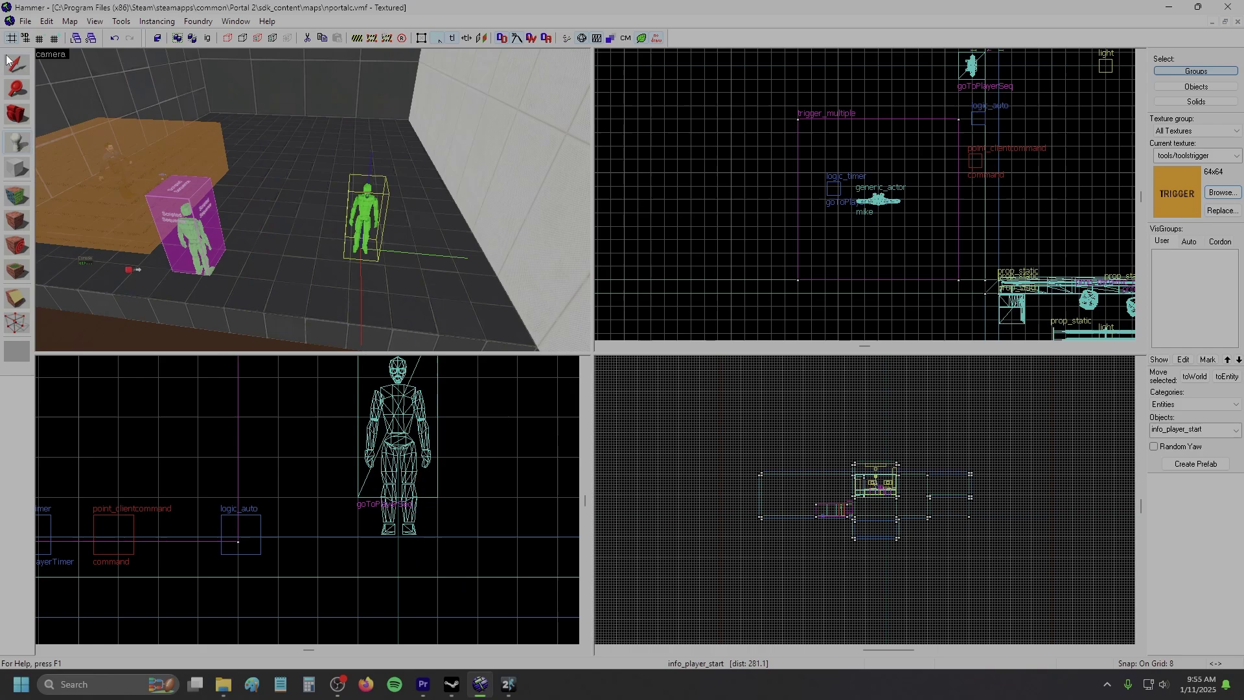
pyautogui.doubleClick(367, 204)
pyautogui.doubleClick(488, 242)
pyautogui.write('port')
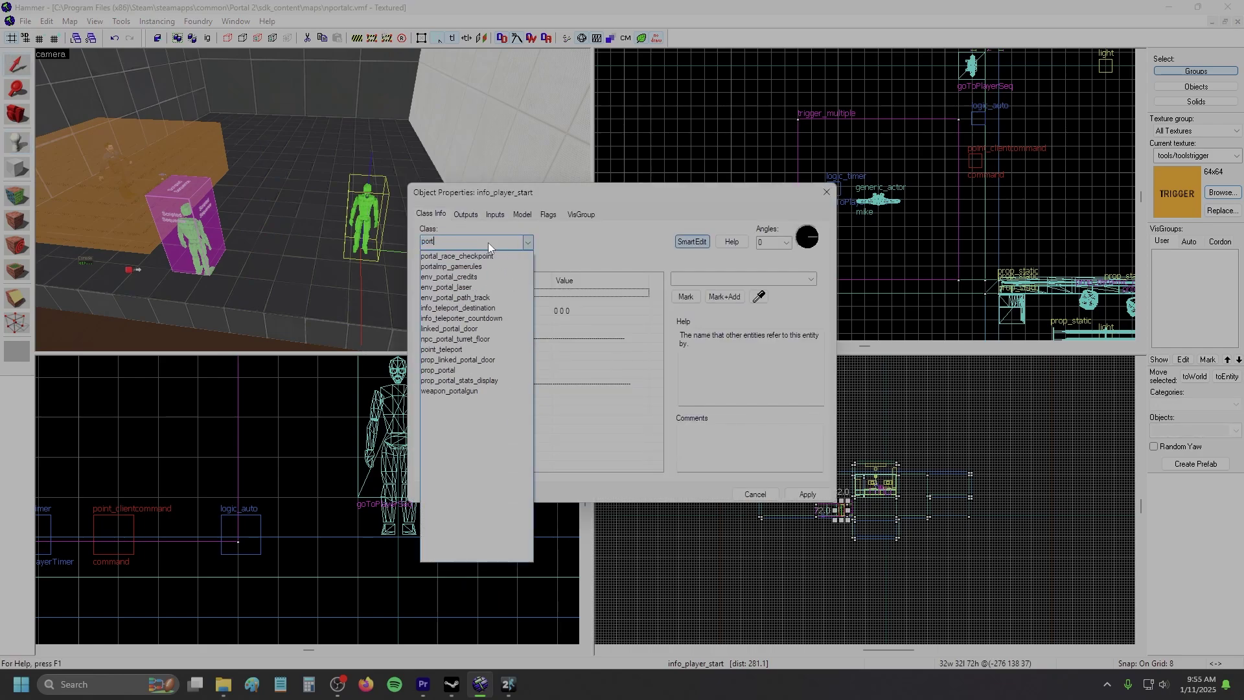
pyautogui.click(511, 369)
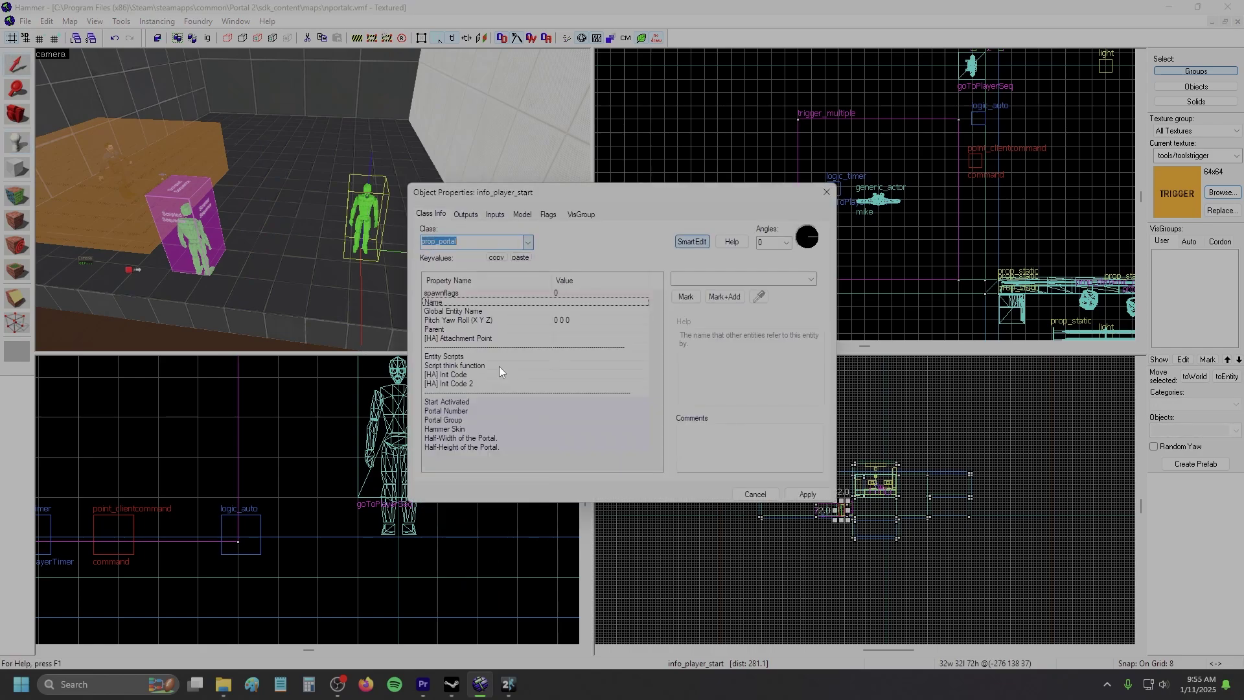
pyautogui.click(674, 278)
pyautogui.write('oPortal')
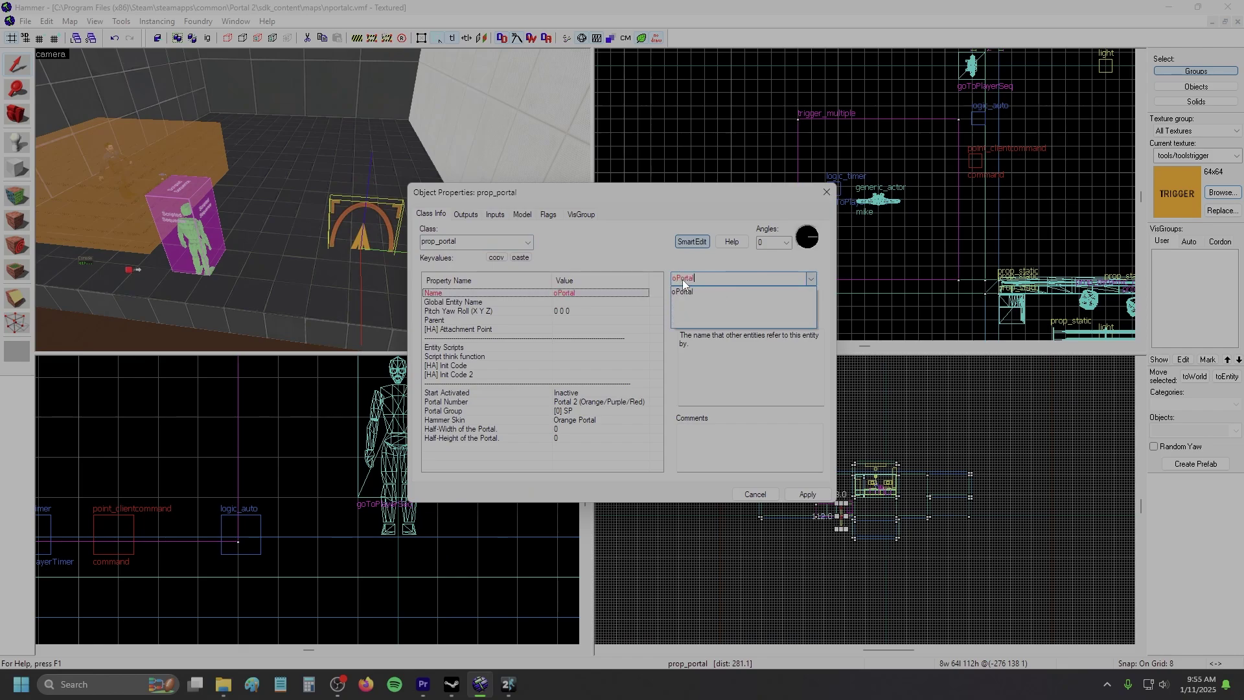
pyautogui.press('Return')
# Step: Duplicate the oPortal prop_portal directly beside the original, about 64 units over, and name the copy bPortal
pyautogui.hotkey('ctrl', 'e')
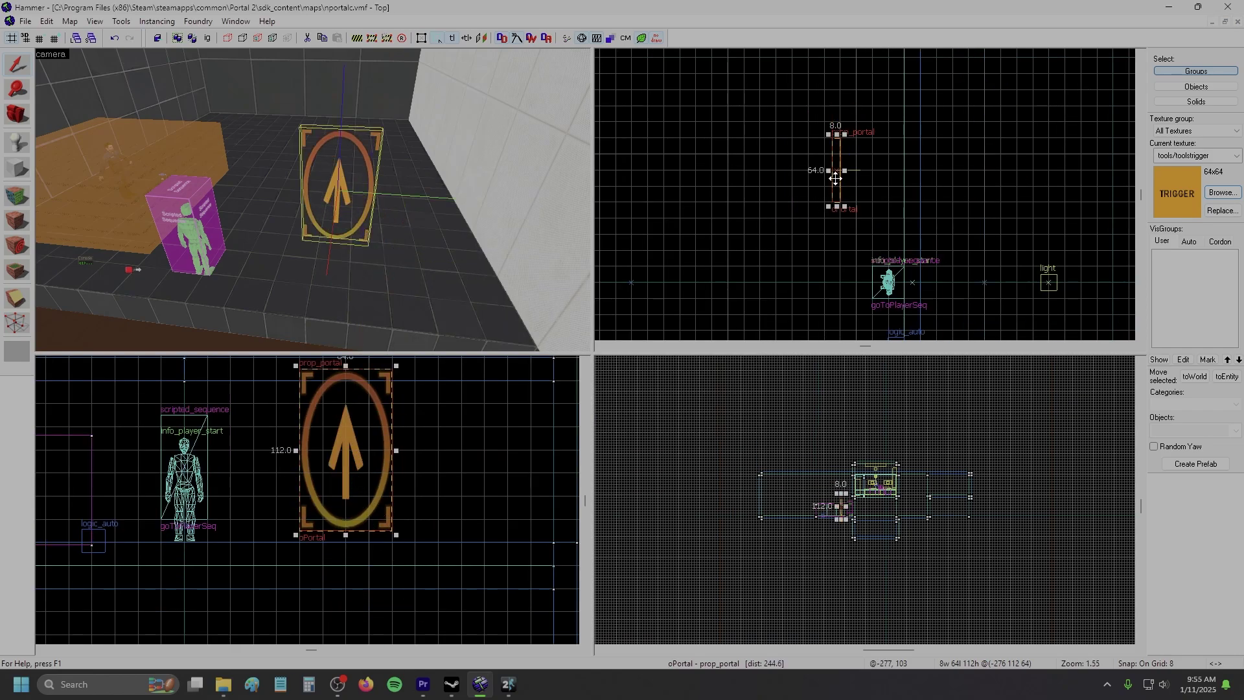
pyautogui.keyDown('shift'); pyautogui.moveTo(827, 172); pyautogui.dragTo(827, 108); pyautogui.keyUp('shift')
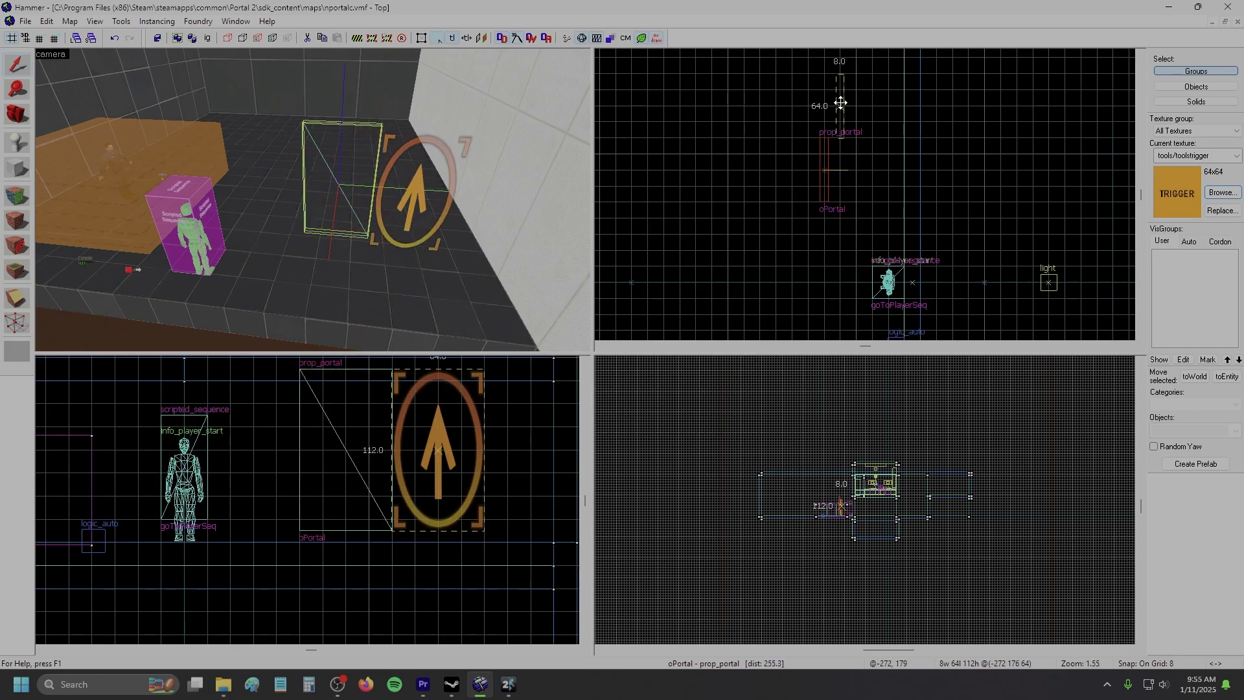
pyautogui.doubleClick(424, 174)
pyautogui.click(684, 279)
pyautogui.click(677, 280)
pyautogui.press('BackSpace')
pyautogui.write('bPortal')
# Step: Set bPortal's Portal Number to Portal 1 (Blue/Cyan/Yellow) and its Hammer Skin to the blue portal
pyautogui.click(580, 402)
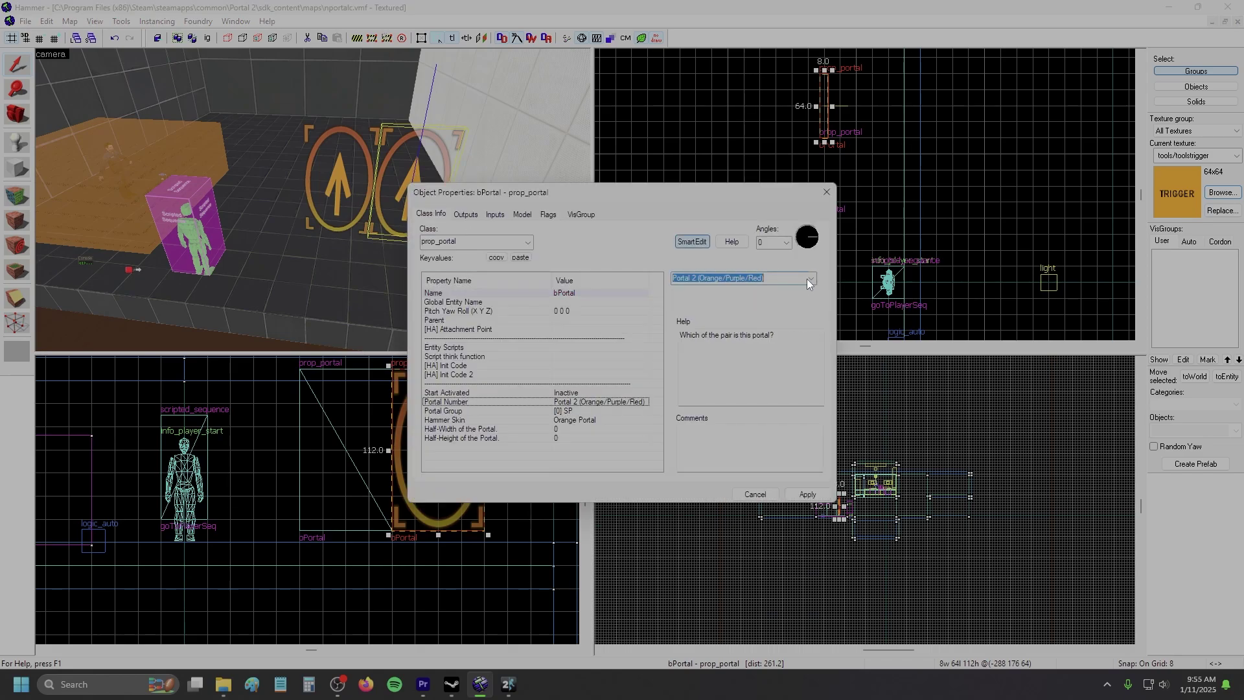
pyautogui.click(811, 278)
pyautogui.click(790, 287)
pyautogui.click(621, 416)
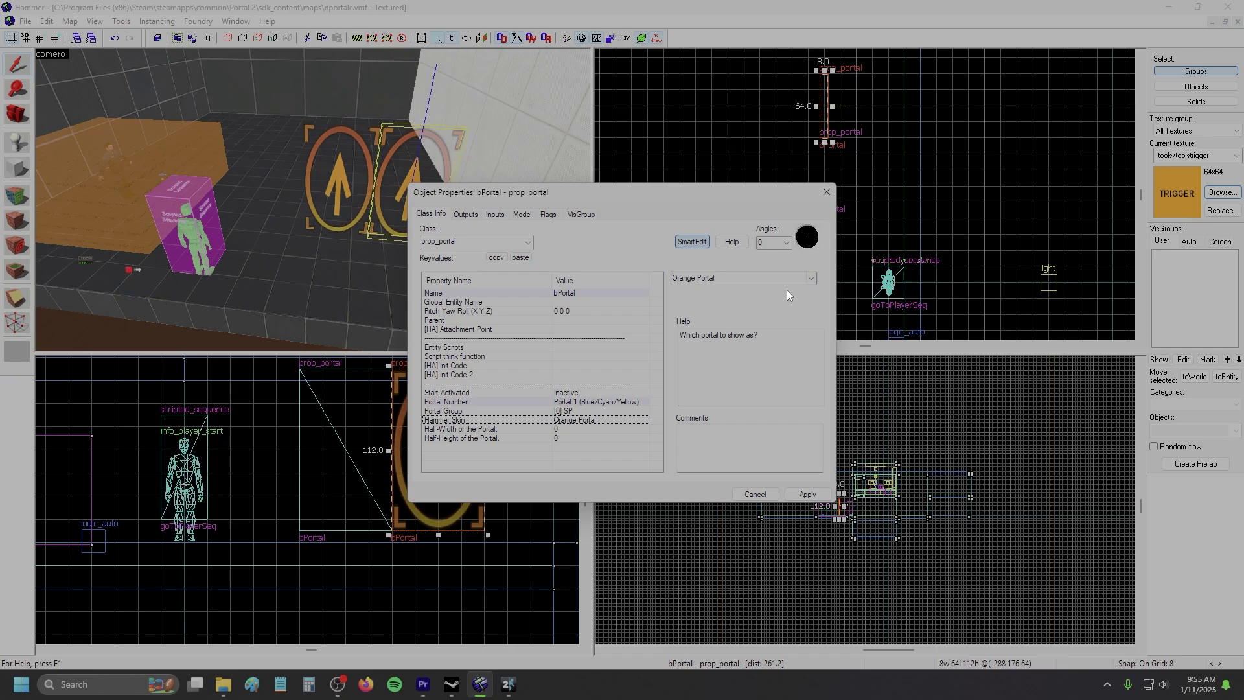
pyautogui.click(789, 278)
pyautogui.click(772, 291)
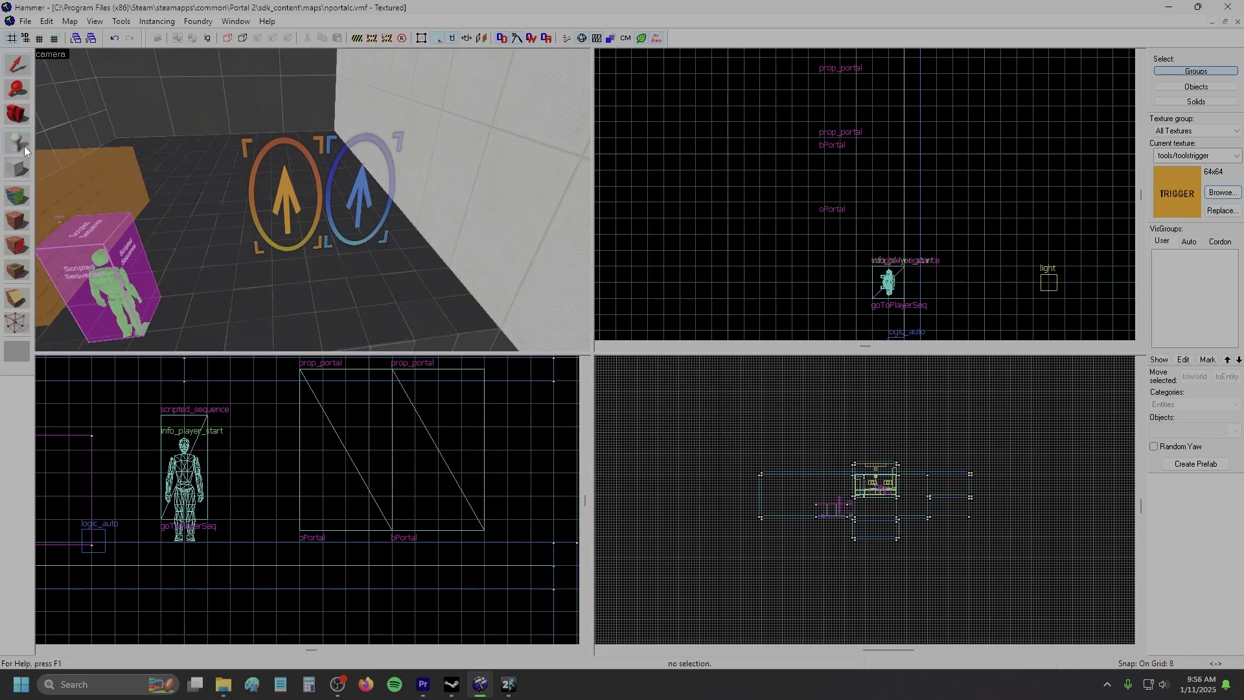
# Step: Place a new entity on the floor in front of oPortal and change its class to scripted_sequence
pyautogui.click(245, 277)
pyautogui.click(19, 62)
pyautogui.doubleClick(233, 247)
pyautogui.doubleClick(465, 236)
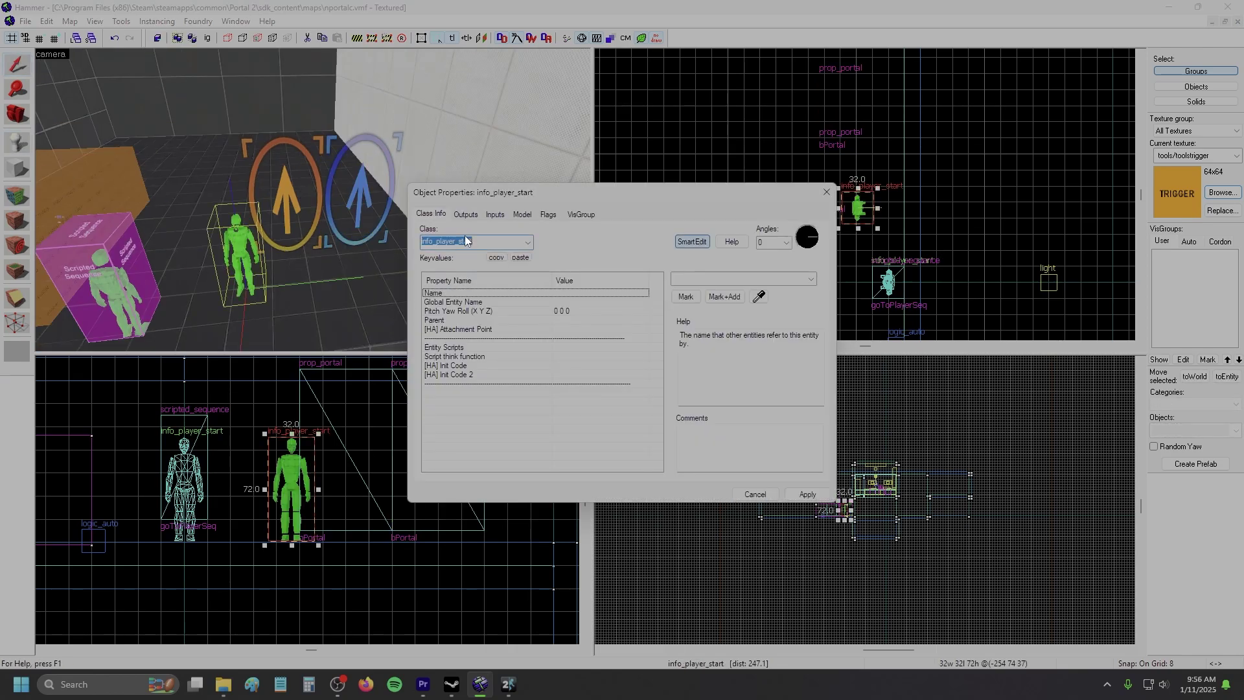
pyautogui.write('seq')
pyautogui.click(460, 270)
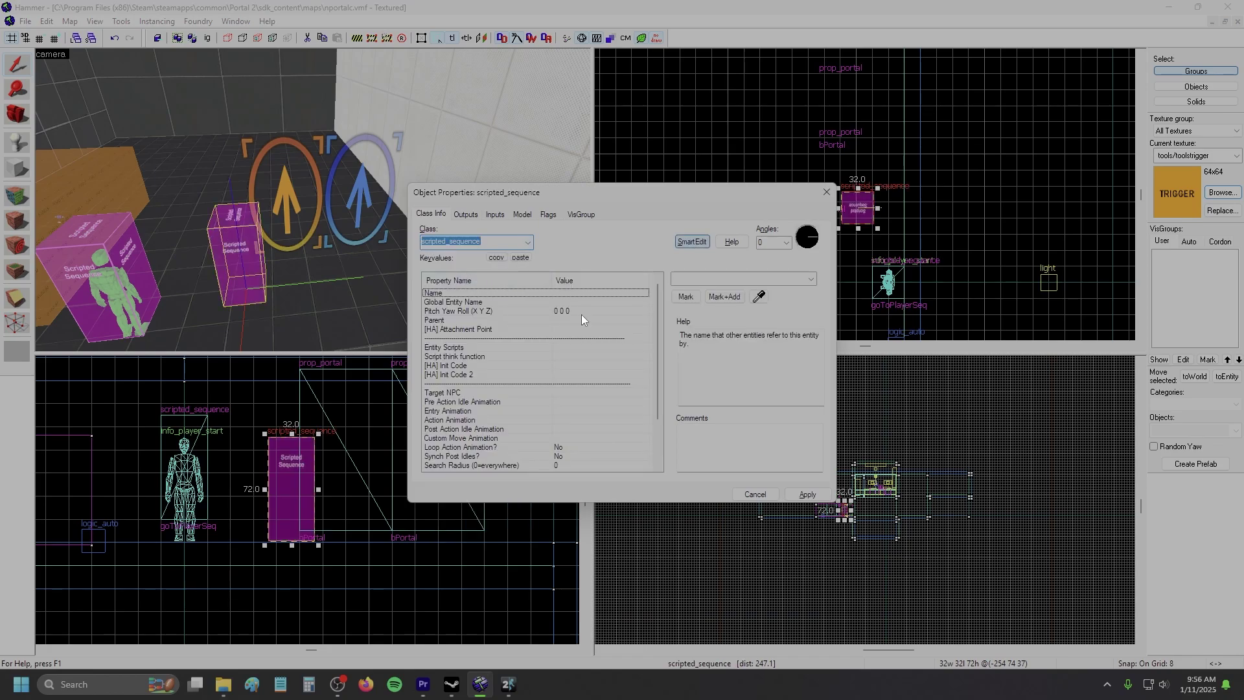
# Step: Name the new scripted_sequence oPortalSeq and set its parent to oPortal
pyautogui.click(590, 293)
pyautogui.write('oPortalSe')
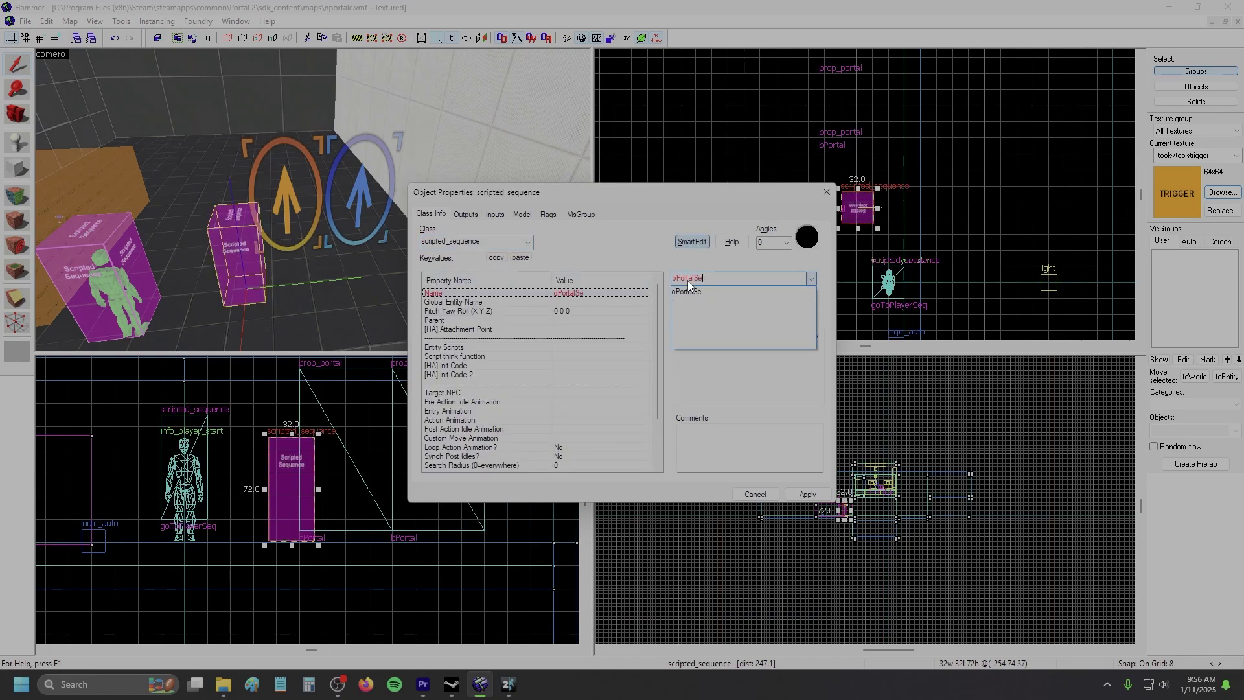
pyautogui.write('q')
pyautogui.click(573, 320)
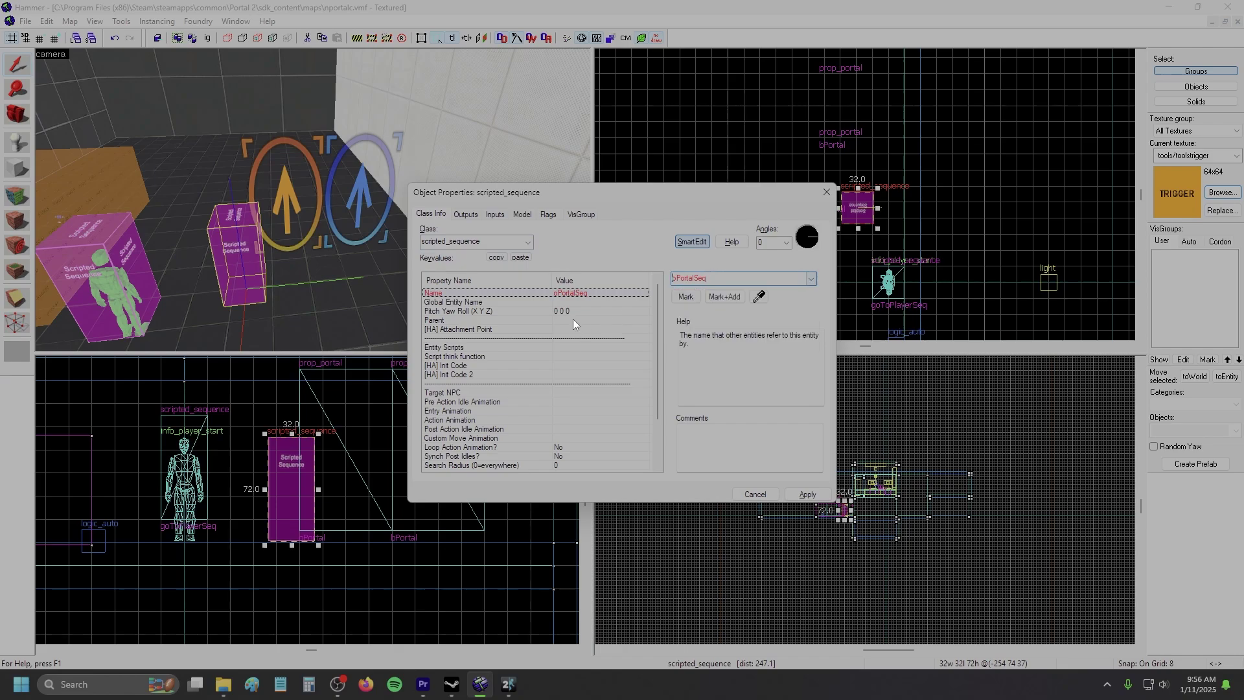
pyautogui.click(697, 277)
pyautogui.write('oPortal')
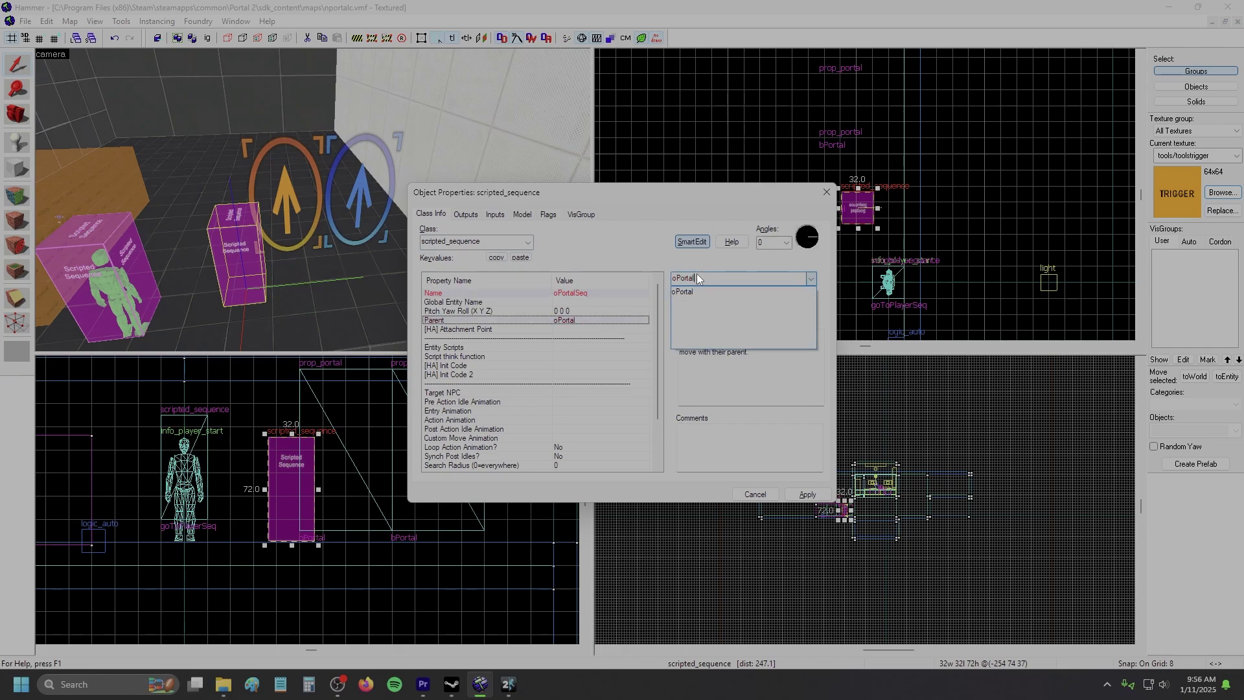
# Step: Set the sequence's Target NPC to mike and Move to Position to Custom movement, with sprint_all as the Custom Move Animation
pyautogui.click(575, 387)
pyautogui.click(589, 393)
pyautogui.write('mike')
pyautogui.scroll(-2, 571, 429)
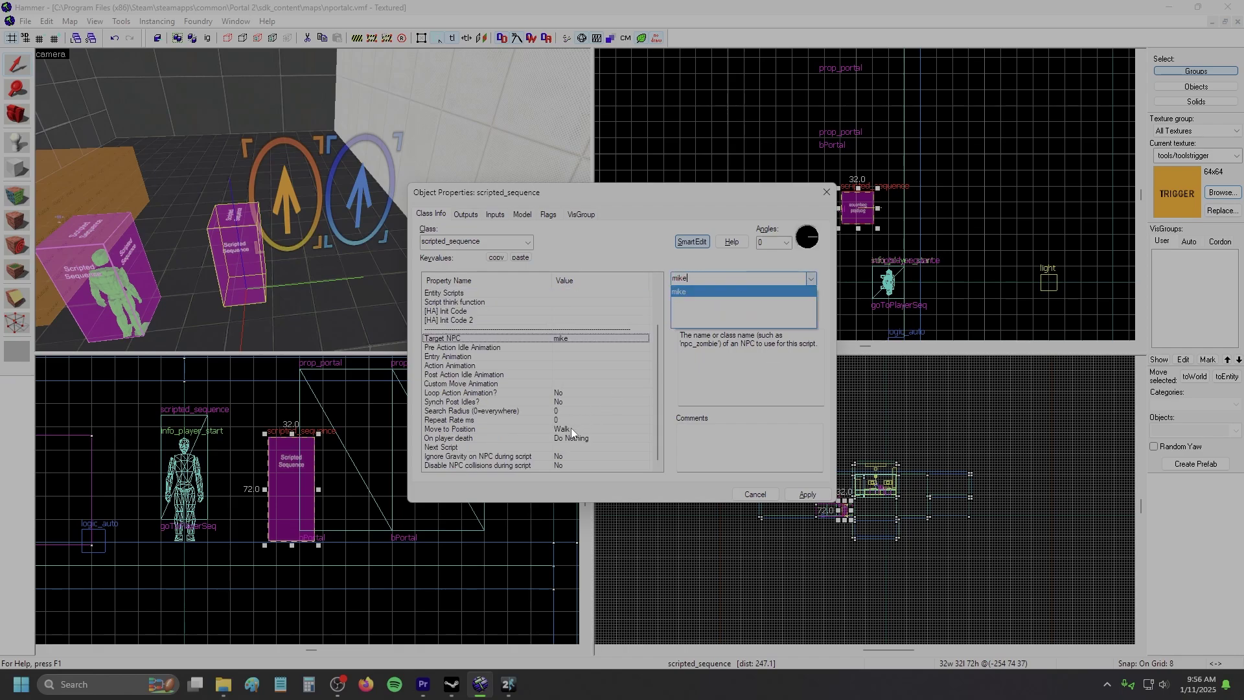
pyautogui.click(572, 428)
pyautogui.click(804, 278)
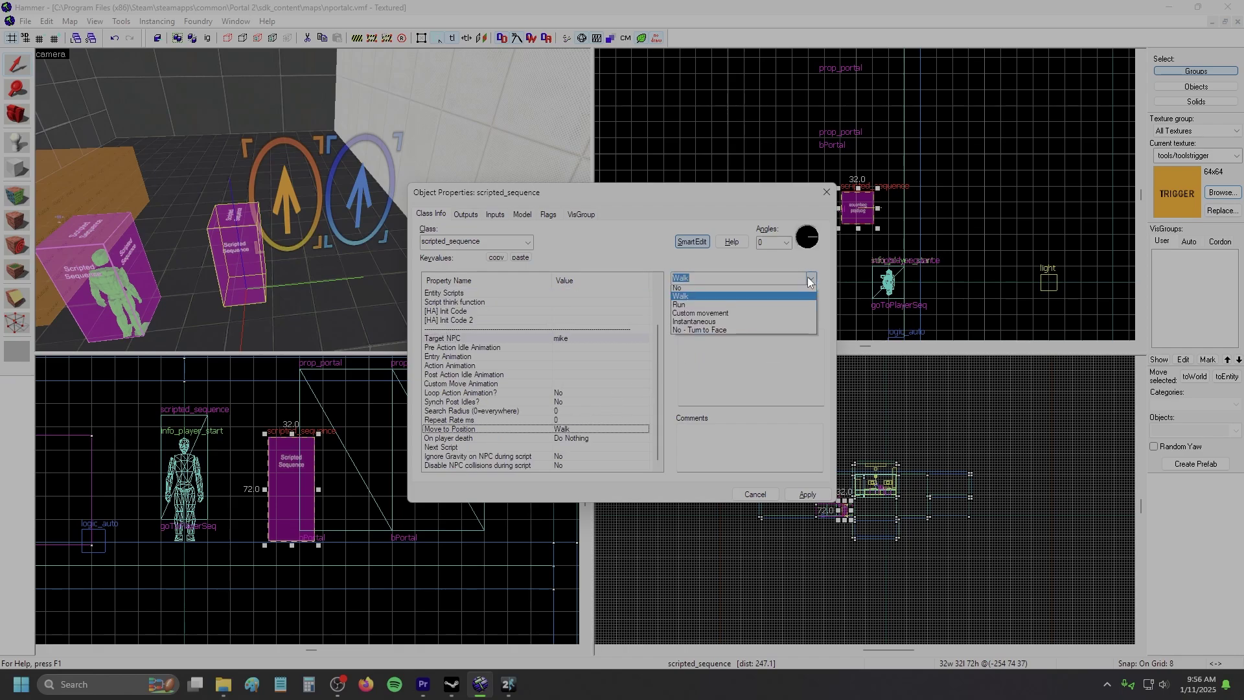
pyautogui.click(735, 314)
pyautogui.click(587, 382)
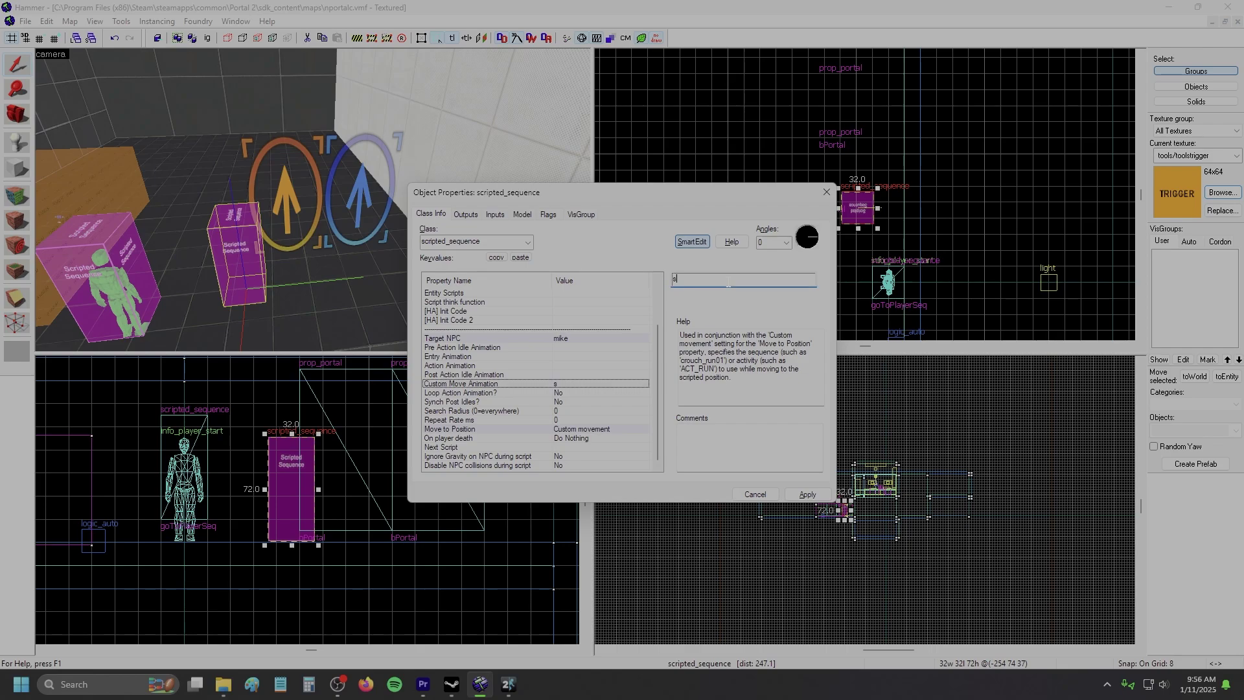
# Step: Enable the Repeatable flag on oPortalSeq and apply the properties
pyautogui.click(547, 215)
pyautogui.click(427, 234)
pyautogui.click(808, 494)
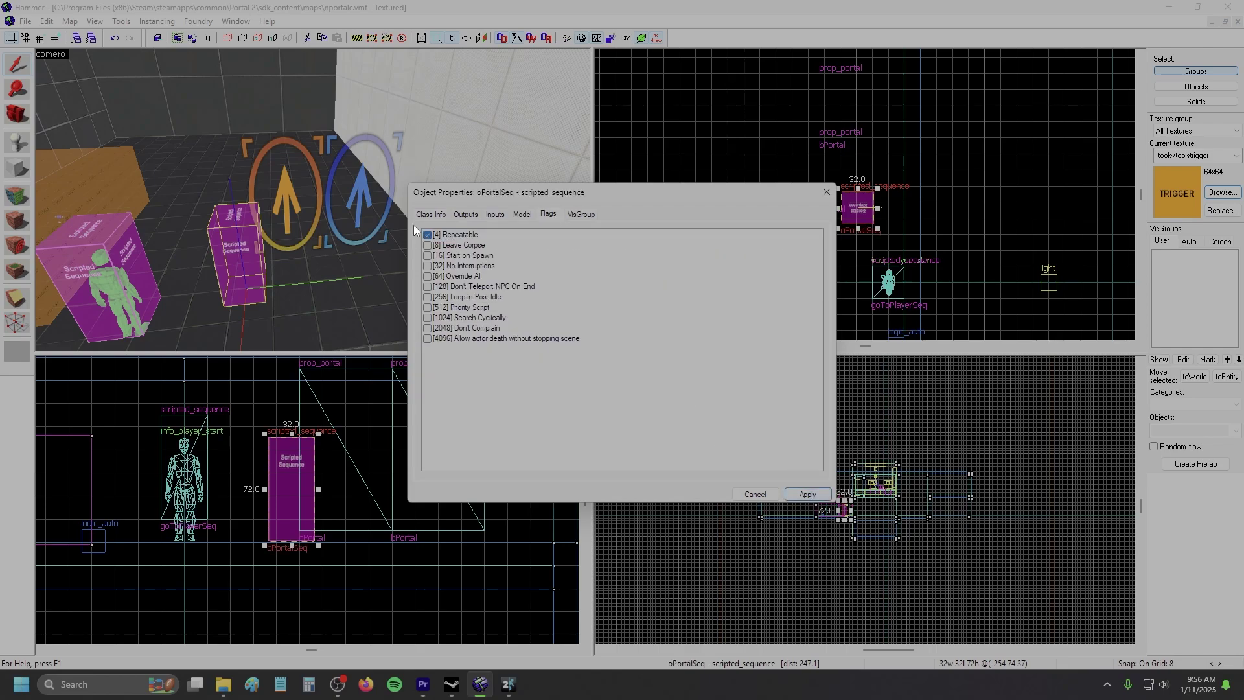
pyautogui.click(827, 192)
# Step: Reduce the grid snap to 1 unit and move oPortalSeq so it is centred against oPortal
pyautogui.click(39, 39)
pyautogui.click(39, 39)
pyautogui.click(41, 42)
pyautogui.scroll(3, 833, 145)
pyautogui.moveTo(894, 239); pyautogui.dragTo(870, 105)
pyautogui.scroll(10, 826, 188)
pyautogui.scroll(-3, 893, 204)
# Step: Rotate oPortalSeq by 180 degrees in the top view
pyautogui.click(897, 130)
pyautogui.moveTo(927, 108); pyautogui.dragTo(737, 300)
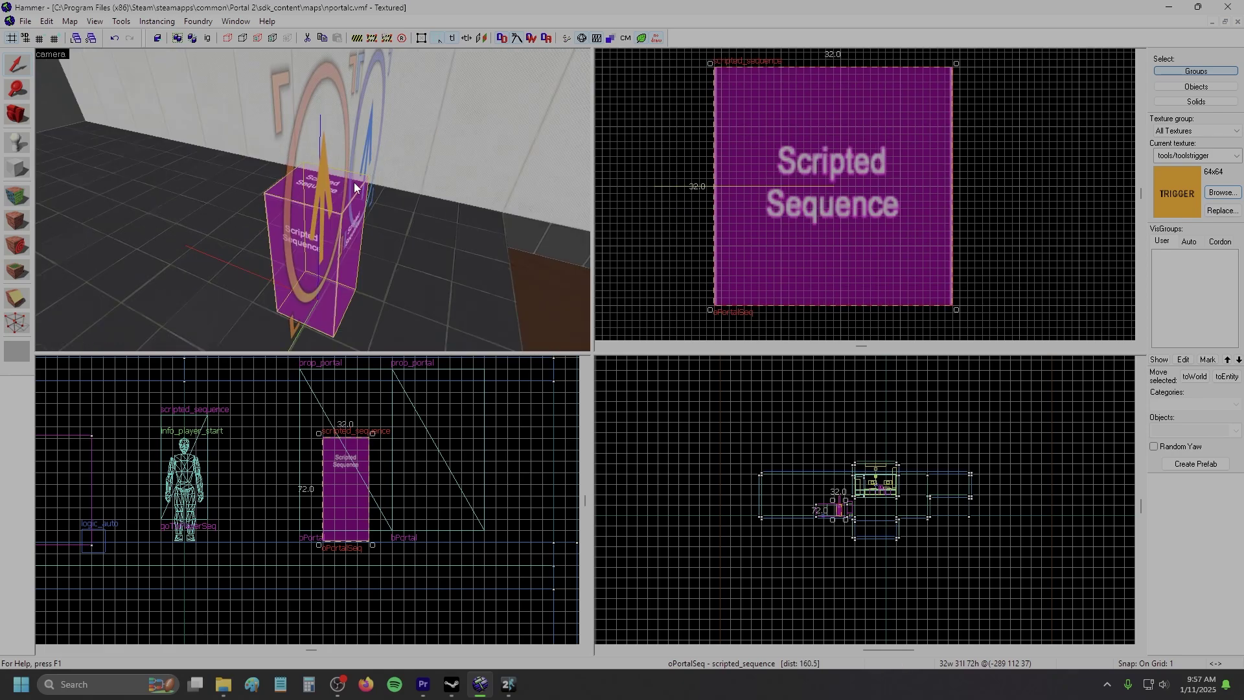
pyautogui.scroll(3, 843, 197)
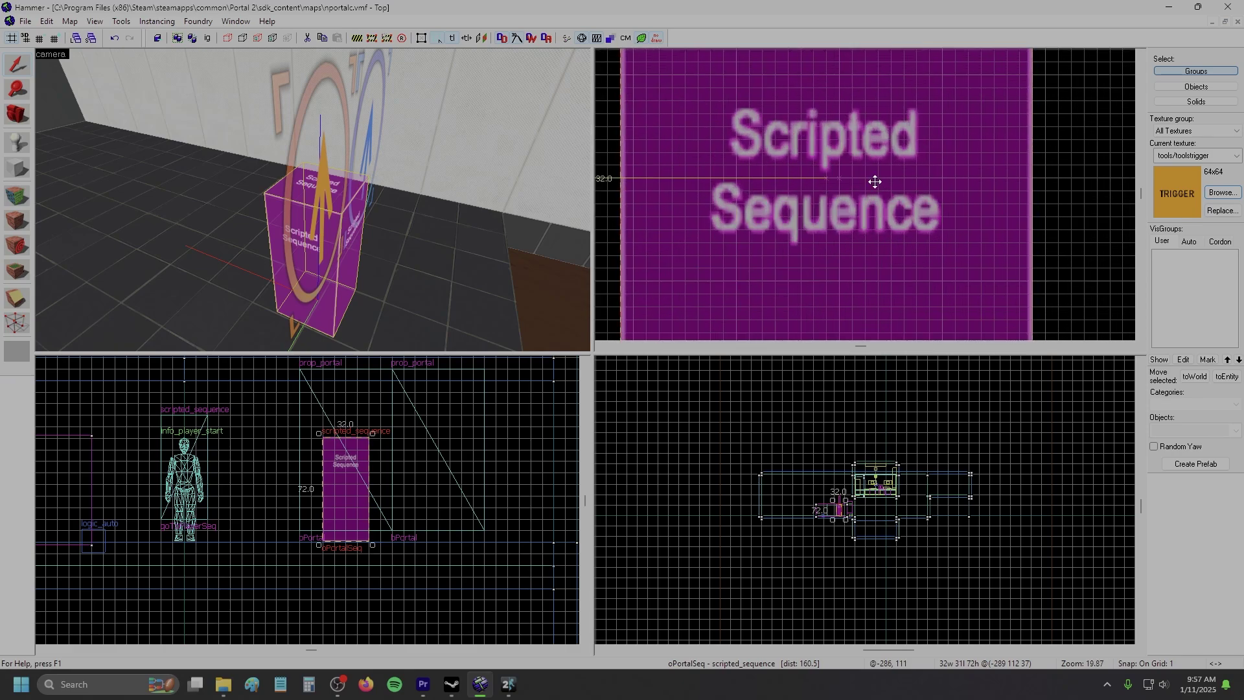
pyautogui.scroll(-2, 832, 189)
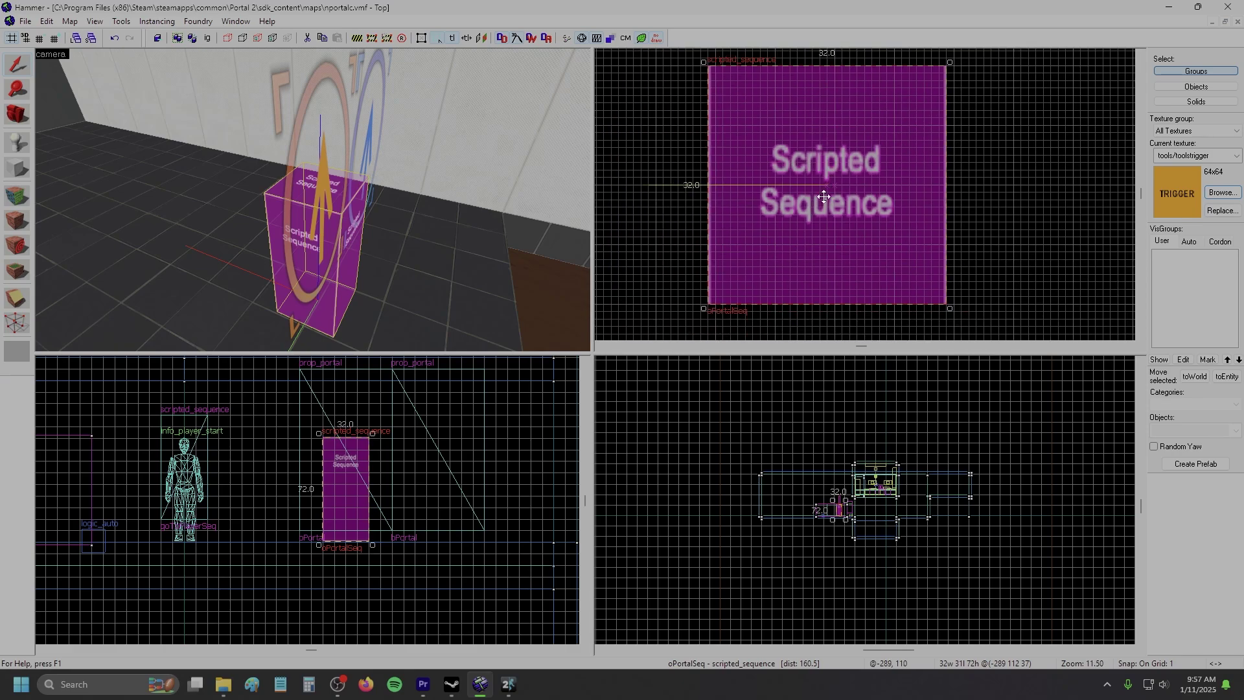
# Step: Duplicate oPortalSeq in the top view and place the copy in front of the blue portal, bPortal
pyautogui.scroll(-7, 781, 306)
pyautogui.keyDown('shift'); pyautogui.moveTo(797, 292); pyautogui.dragTo(808, 169); pyautogui.keyUp('shift')
pyautogui.scroll(8, 797, 148)
pyautogui.scroll(-2, 966, 266)
pyautogui.scroll(3, 829, 159)
# Step: Rename the duplicated scripted sequence bPortalSeq and set its Parent to bPortal
pyautogui.doubleClick(389, 176)
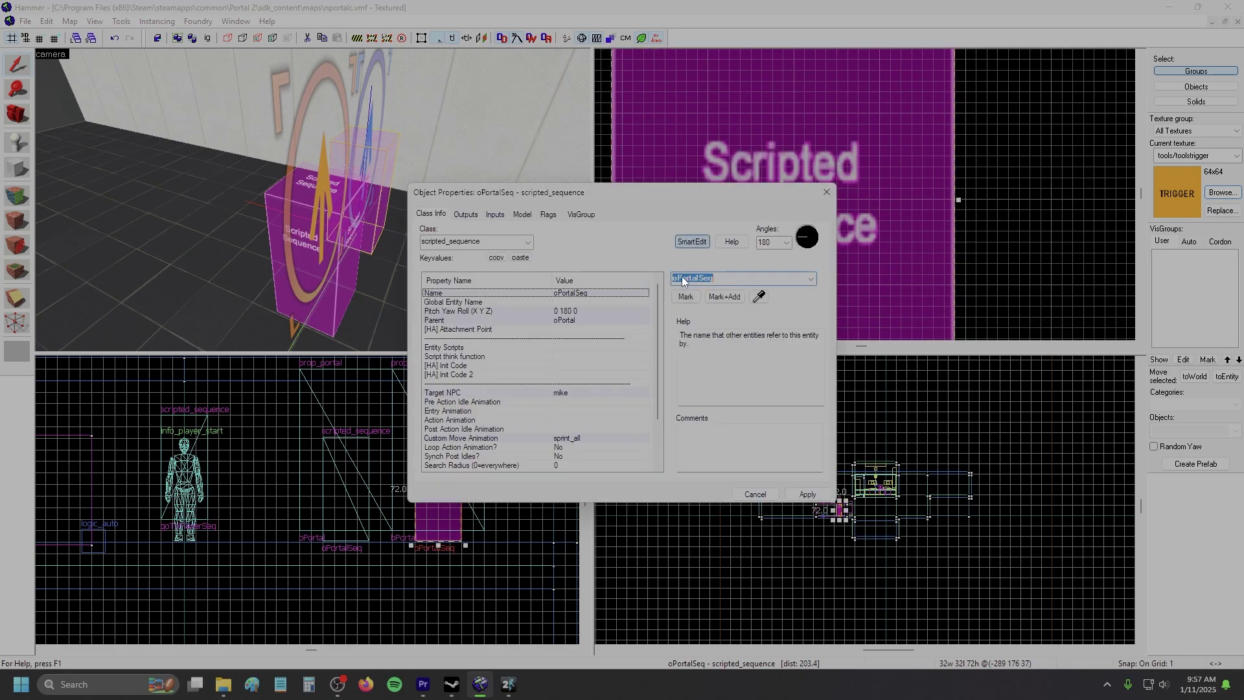
pyautogui.click(679, 279)
pyautogui.press('BackSpace')
pyautogui.write('b')
pyautogui.click(581, 319)
pyautogui.click(674, 276)
pyautogui.press('BackSpace')
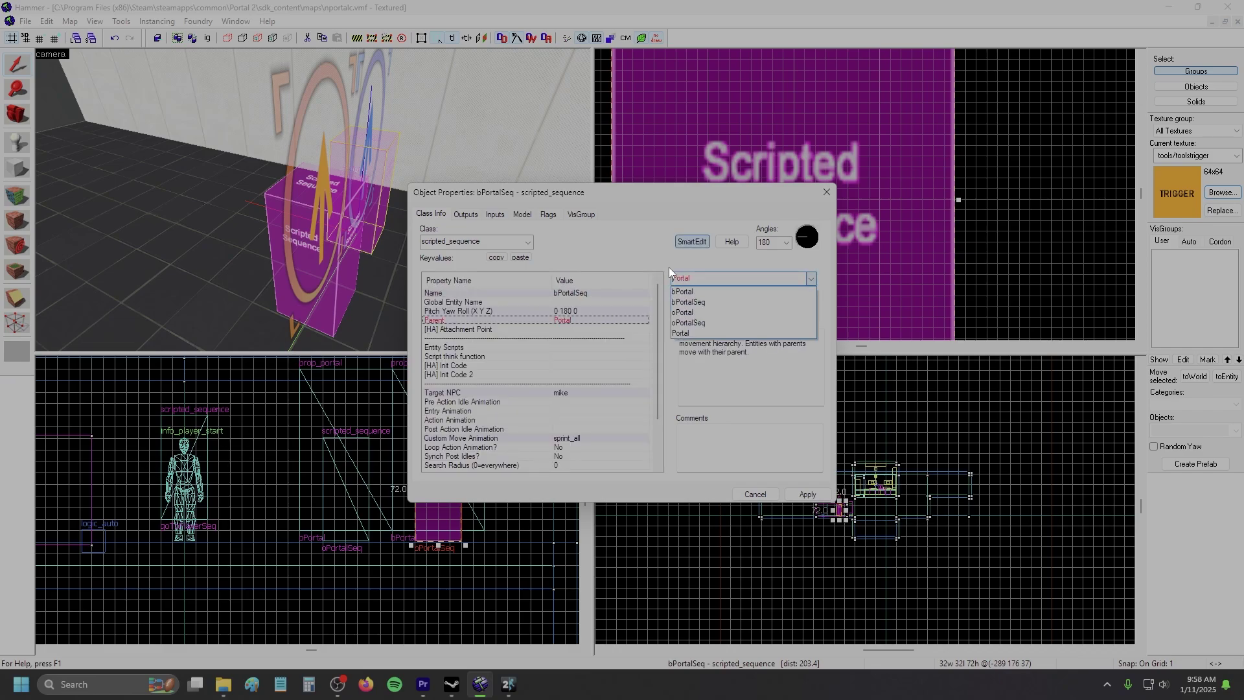
pyautogui.write('b')
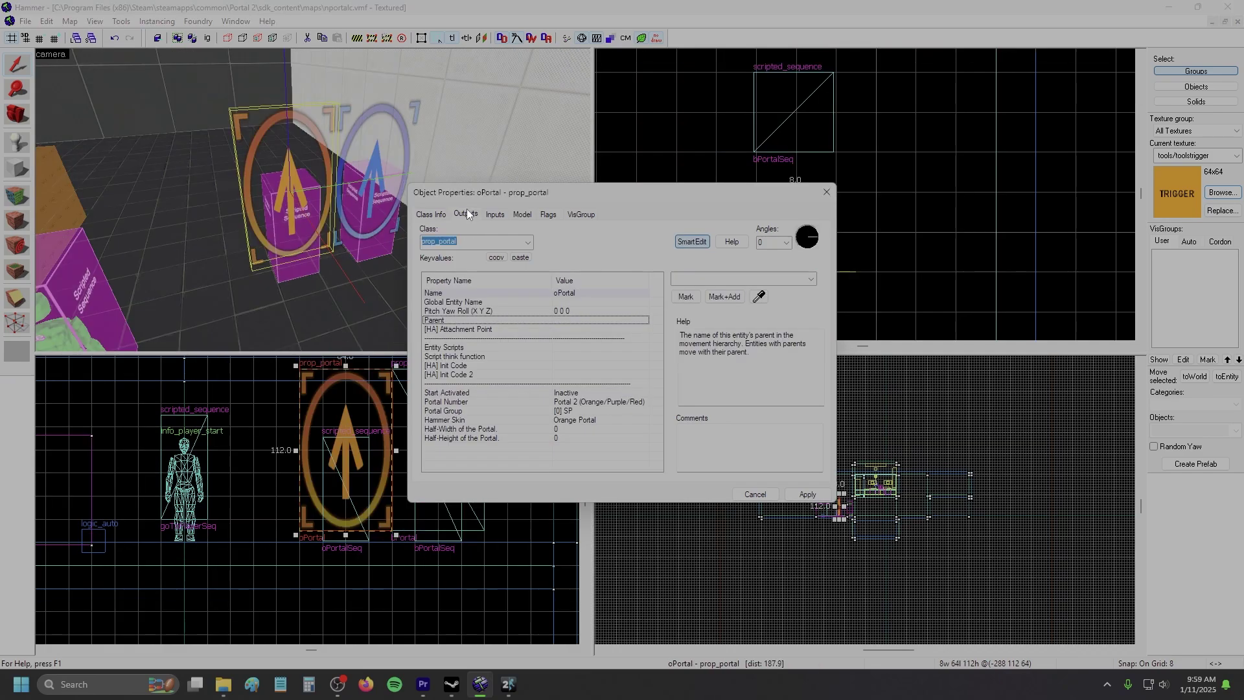
# Step: Add an OnPlayerTeleportFromMe output to oPortal that sends Disable to goToPlayerTimer
pyautogui.click(466, 213)
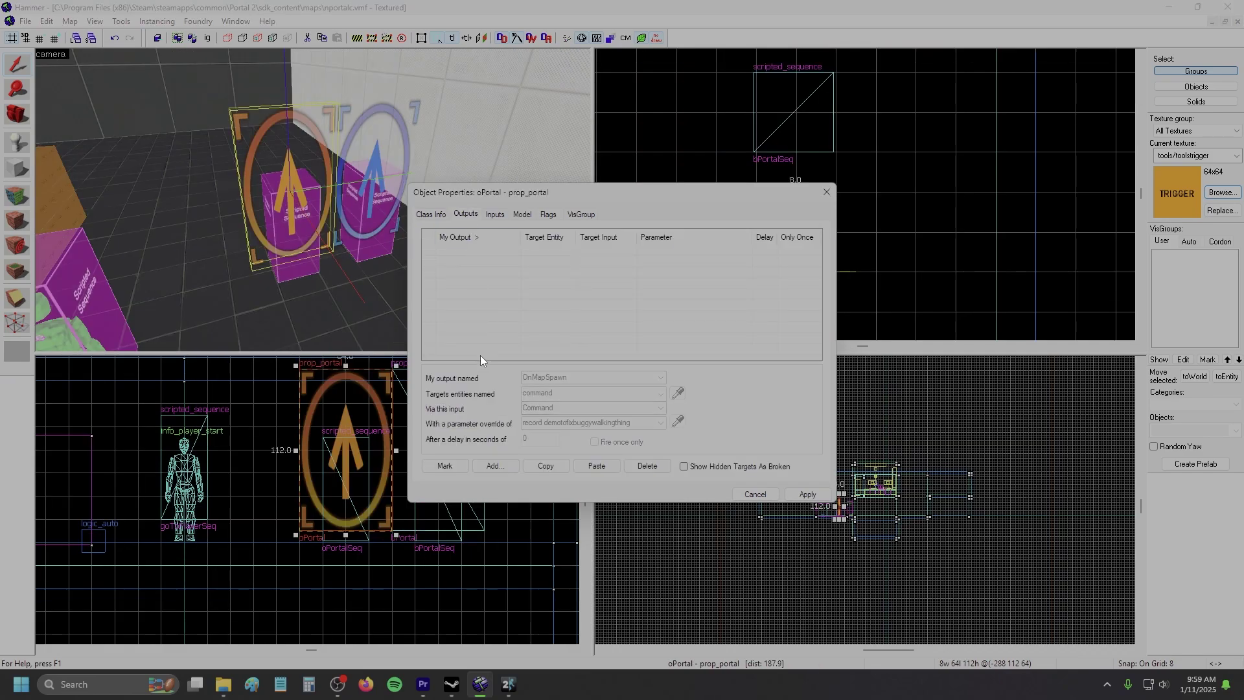
pyautogui.click(495, 465)
pyautogui.click(660, 378)
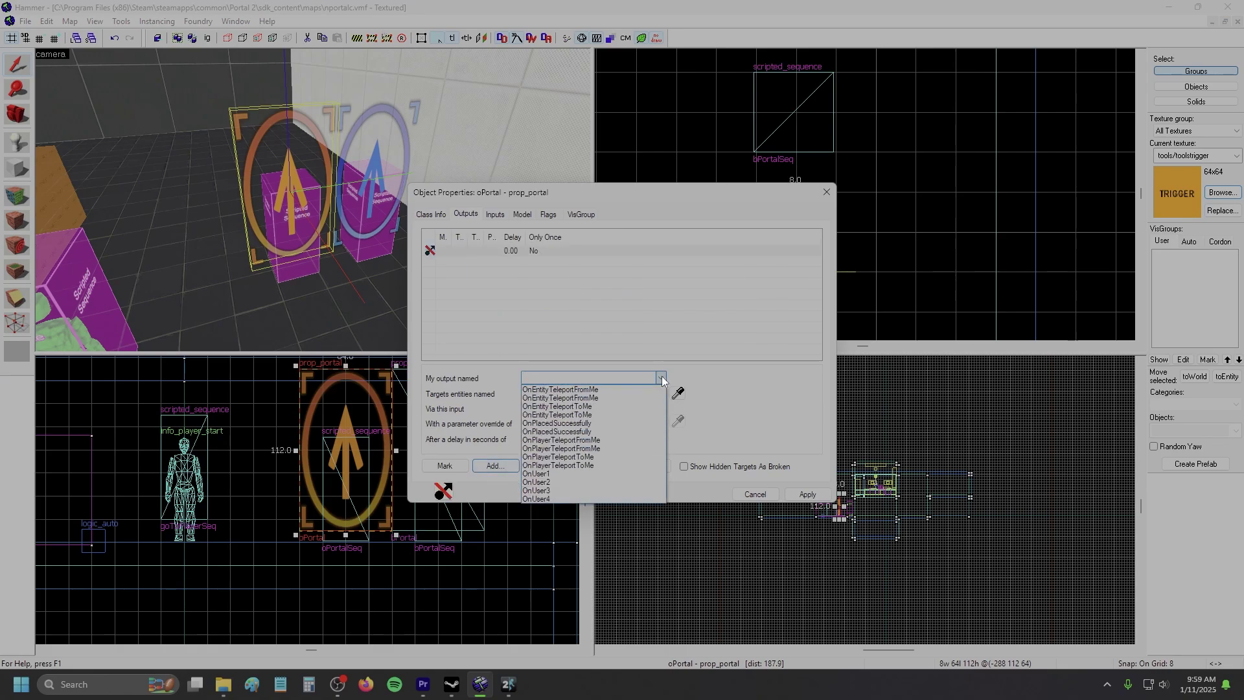
pyautogui.click(561, 440)
pyautogui.click(545, 394)
pyautogui.write('tim')
pyautogui.click(554, 407)
pyautogui.click(554, 408)
pyautogui.write('Disable')
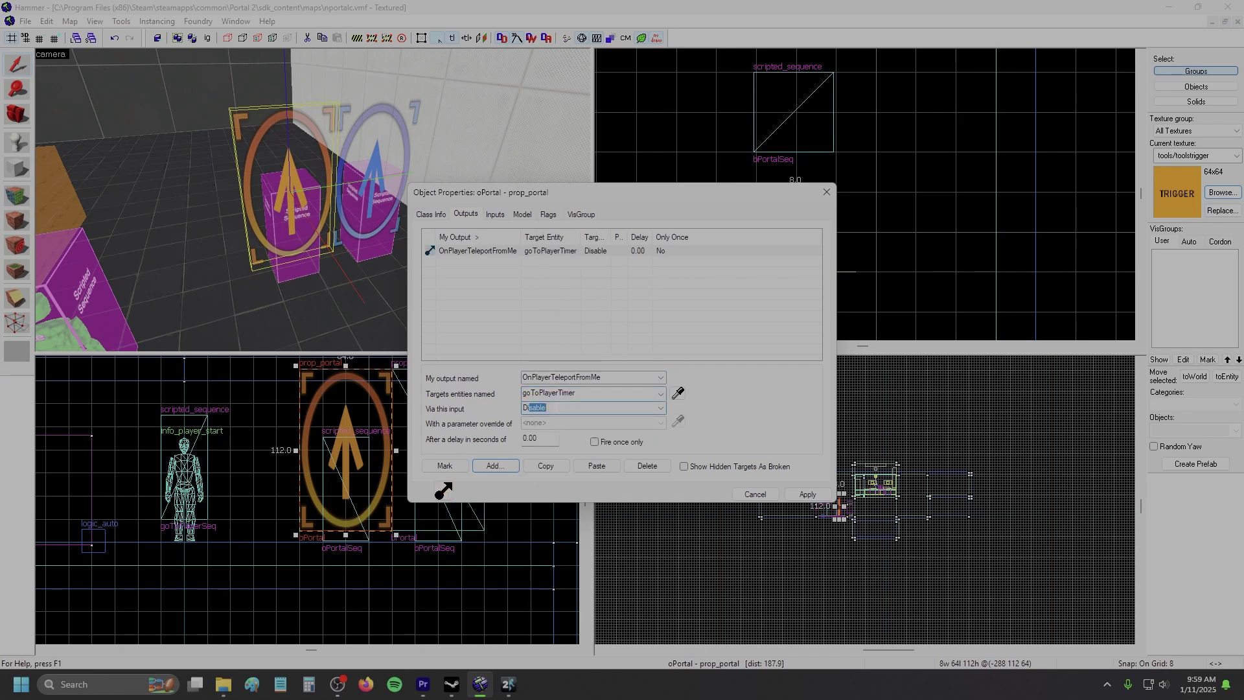
# Step: Add an OnPlayerTeleportFromMe output to oPortal that sends CancelSequence to goToPlayerSeq
pyautogui.click(495, 466)
pyautogui.click(659, 377)
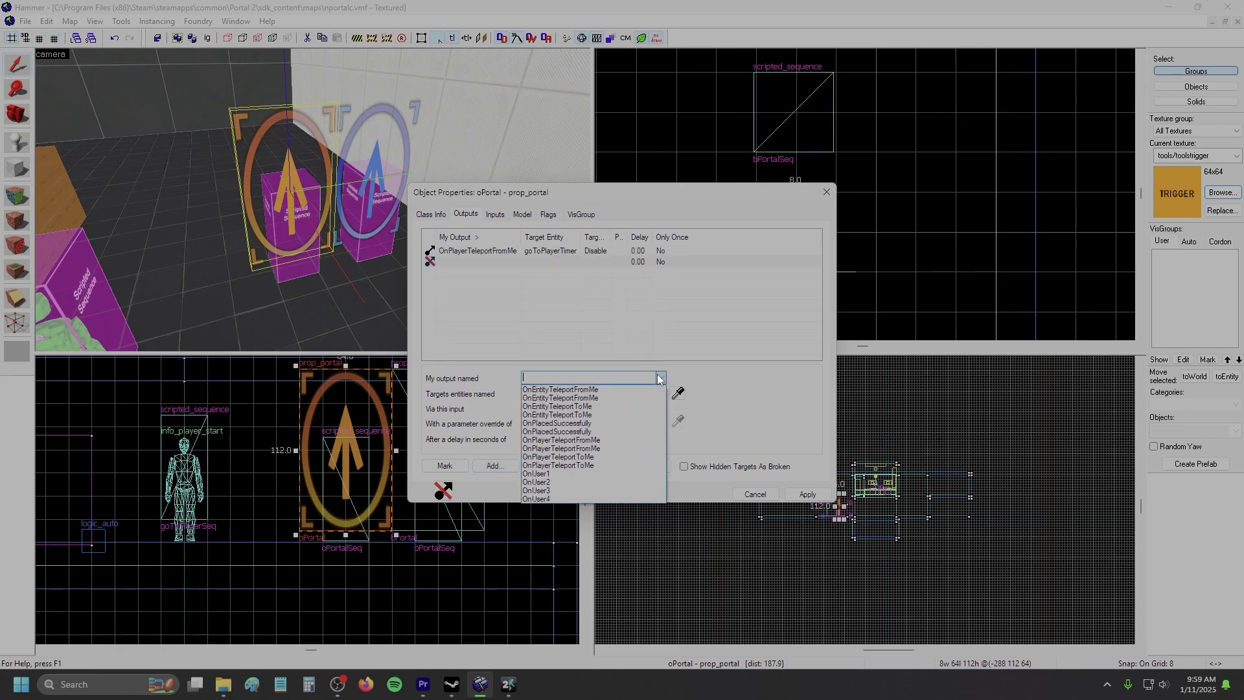
pyautogui.click(561, 441)
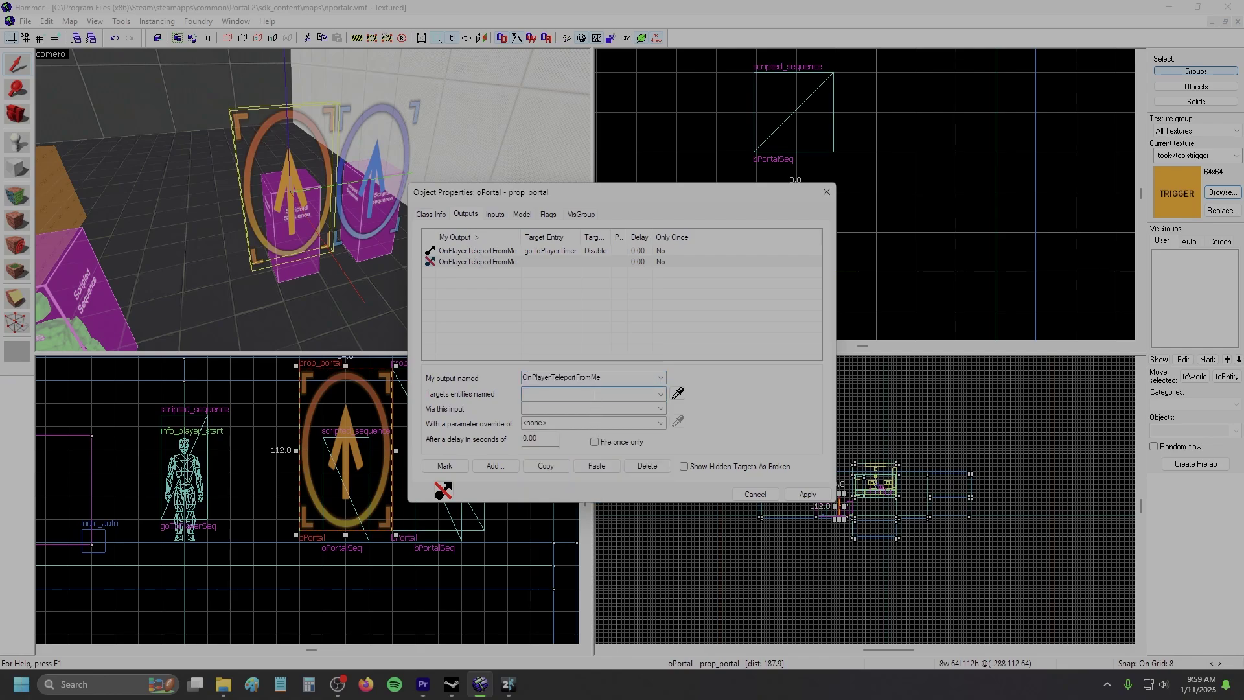
pyautogui.write('seq')
pyautogui.click(584, 418)
pyautogui.click(582, 407)
pyautogui.write('CancelSequence')
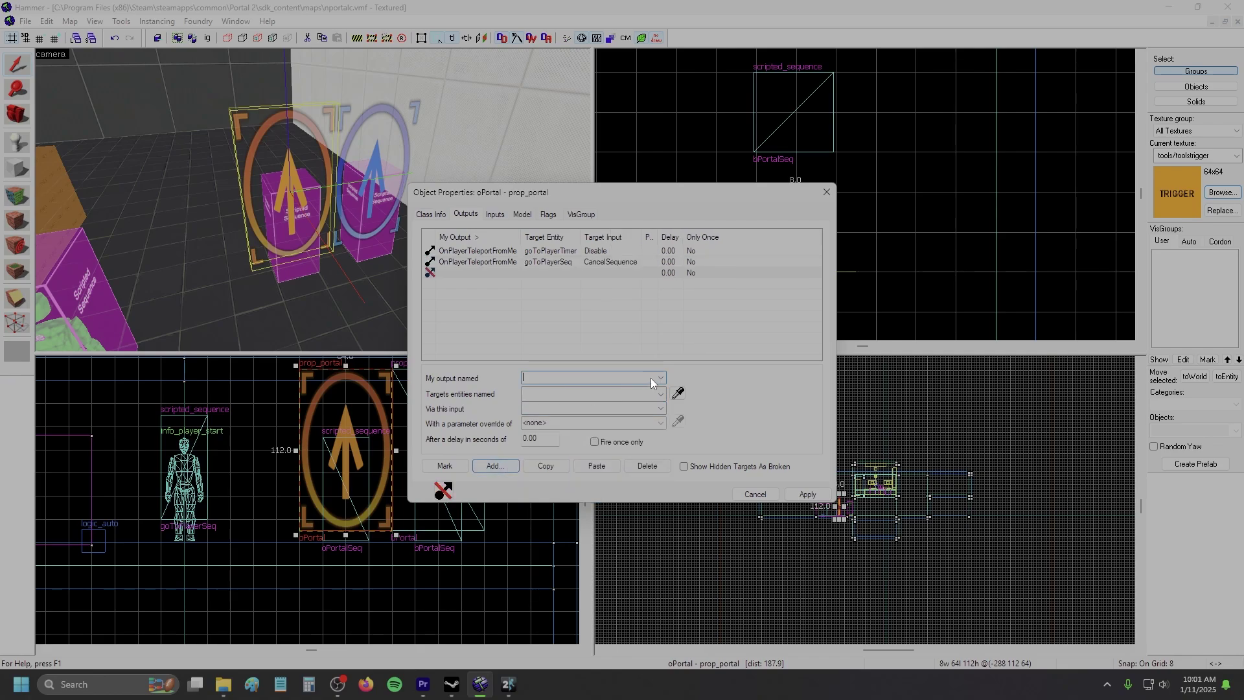
# Step: Set up a third OnPlayerTeleportFromMe output on oPortal that sends BeginSequence to oPortalSeq
pyautogui.click(659, 377)
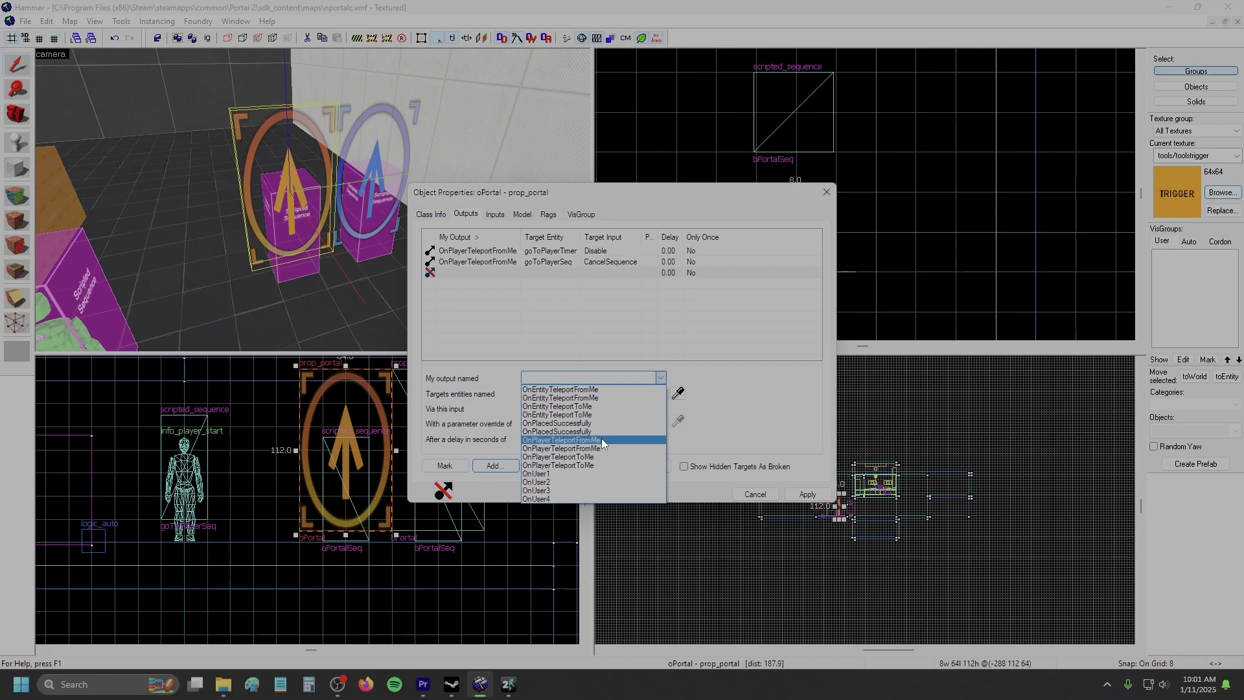
pyautogui.click(601, 440)
pyautogui.click(600, 392)
pyautogui.write('seq')
pyautogui.click(575, 427)
pyautogui.click(575, 409)
pyautogui.write('BeginSequence')
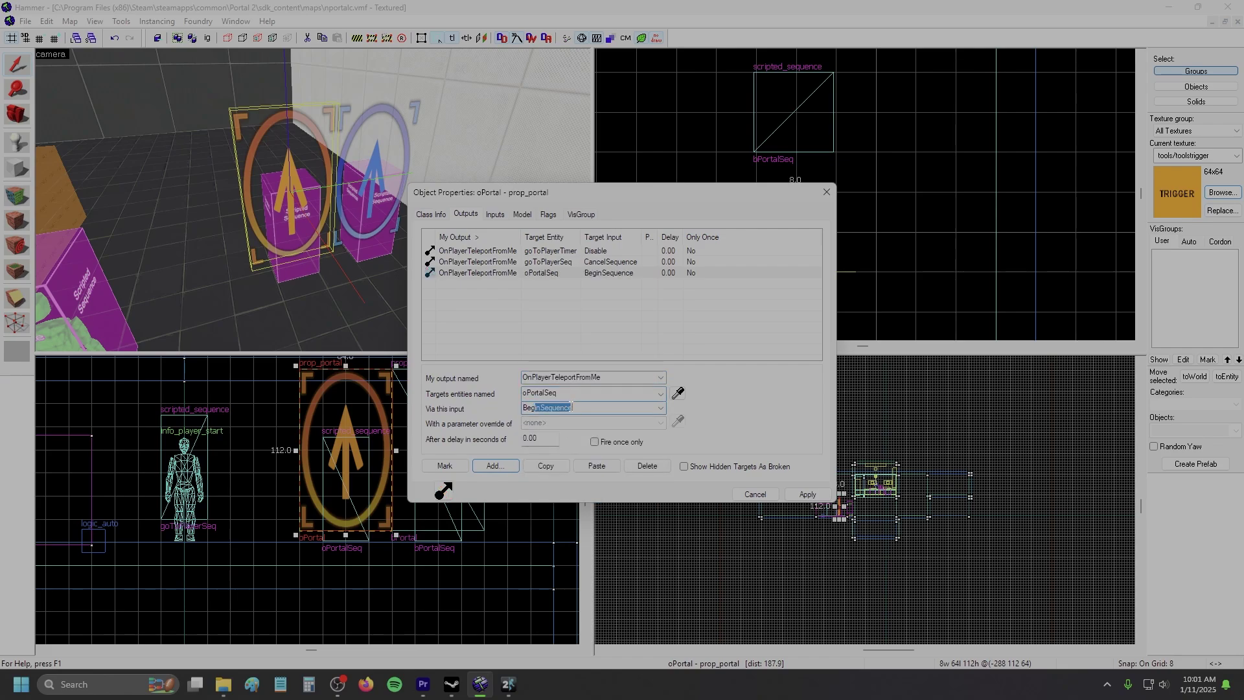
# Step: Add an OnEntityTeleportFromMe output to oPortal that sends CancelSequence to oPortalSeq
pyautogui.click(496, 466)
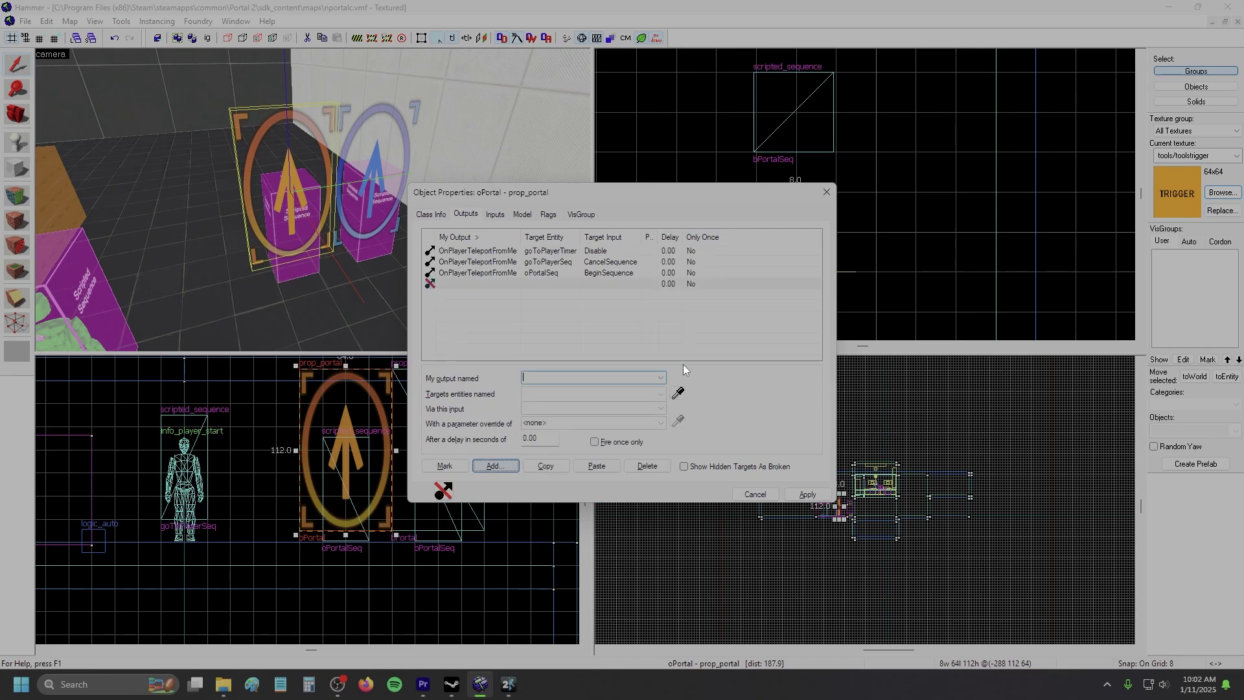
pyautogui.click(661, 377)
pyautogui.click(619, 388)
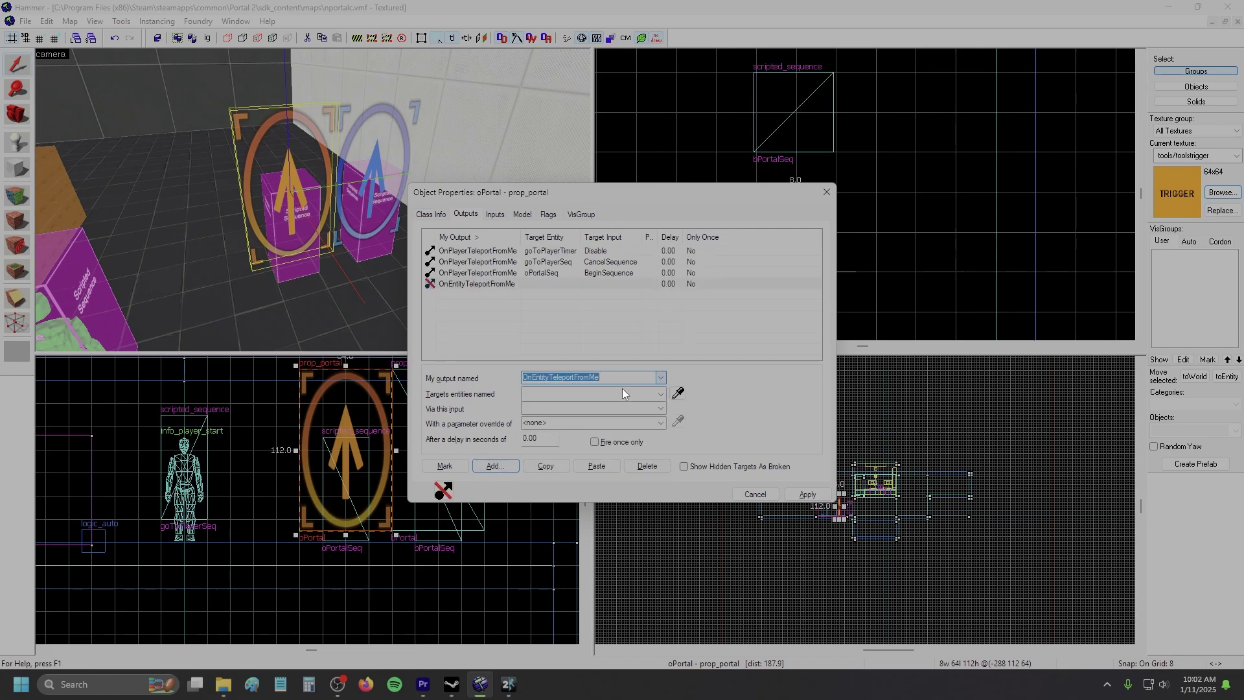
pyautogui.press('Tab')
pyautogui.write('o')
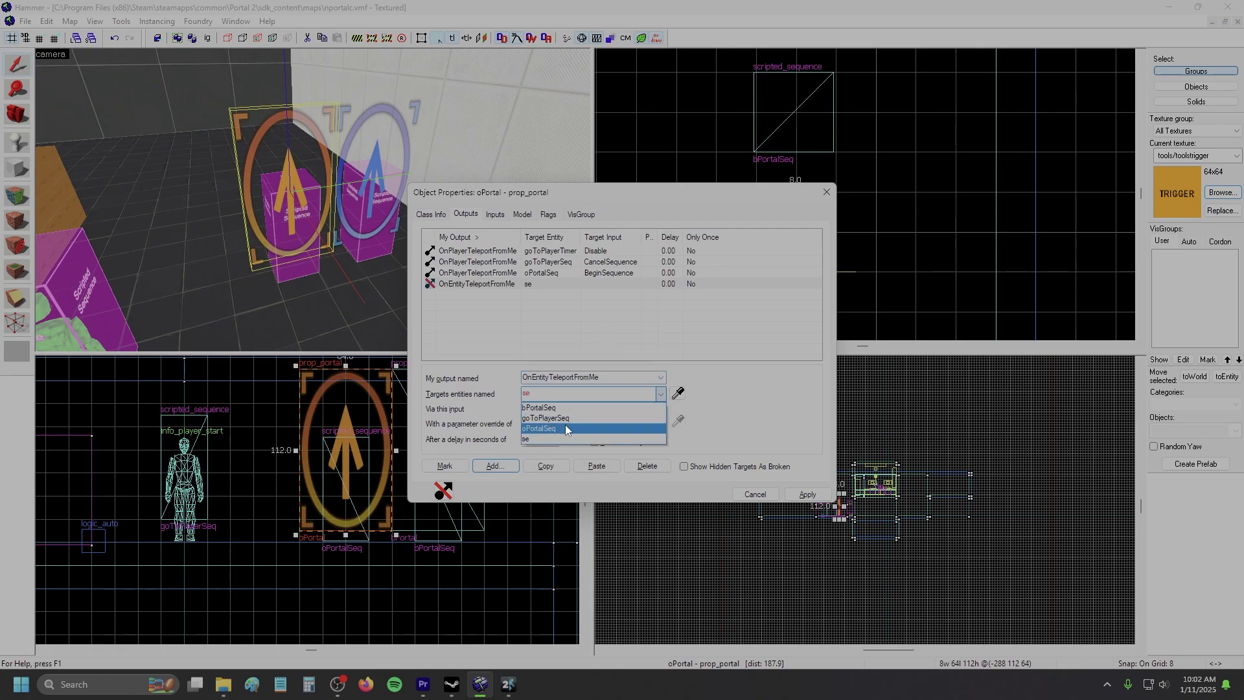
pyautogui.click(565, 402)
pyautogui.press('Tab')
pyautogui.write('Ca')
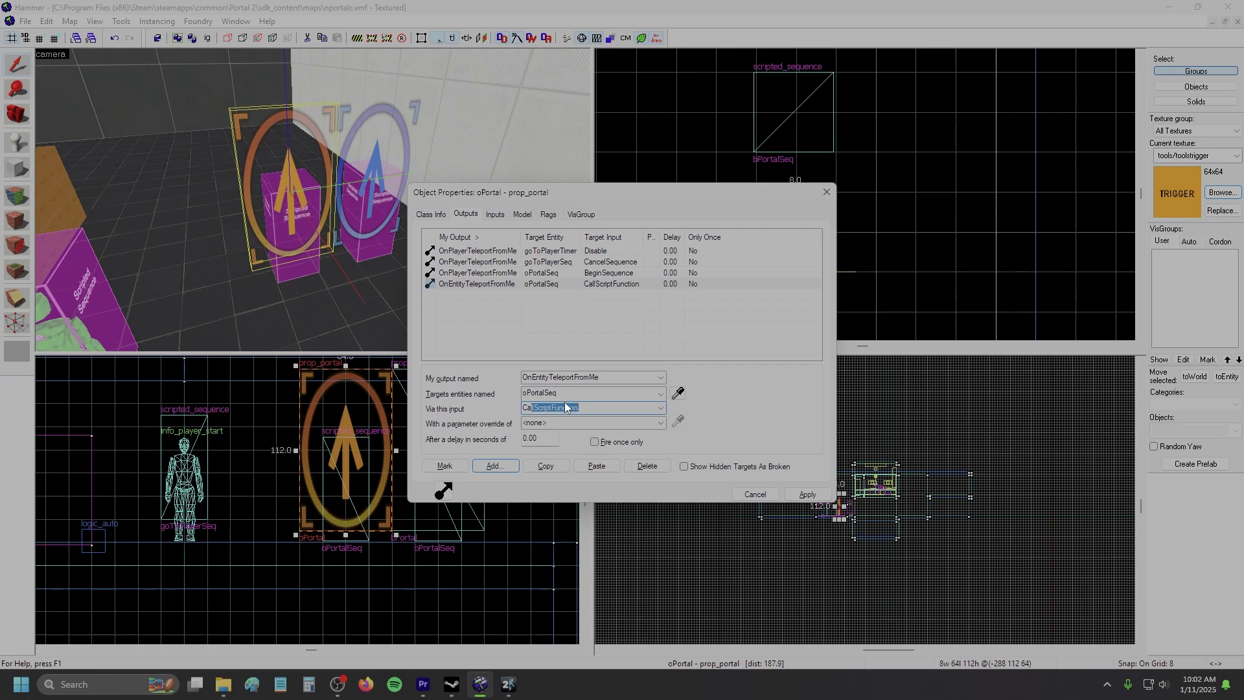
pyautogui.write('ncelSequence')
pyautogui.click(588, 253)
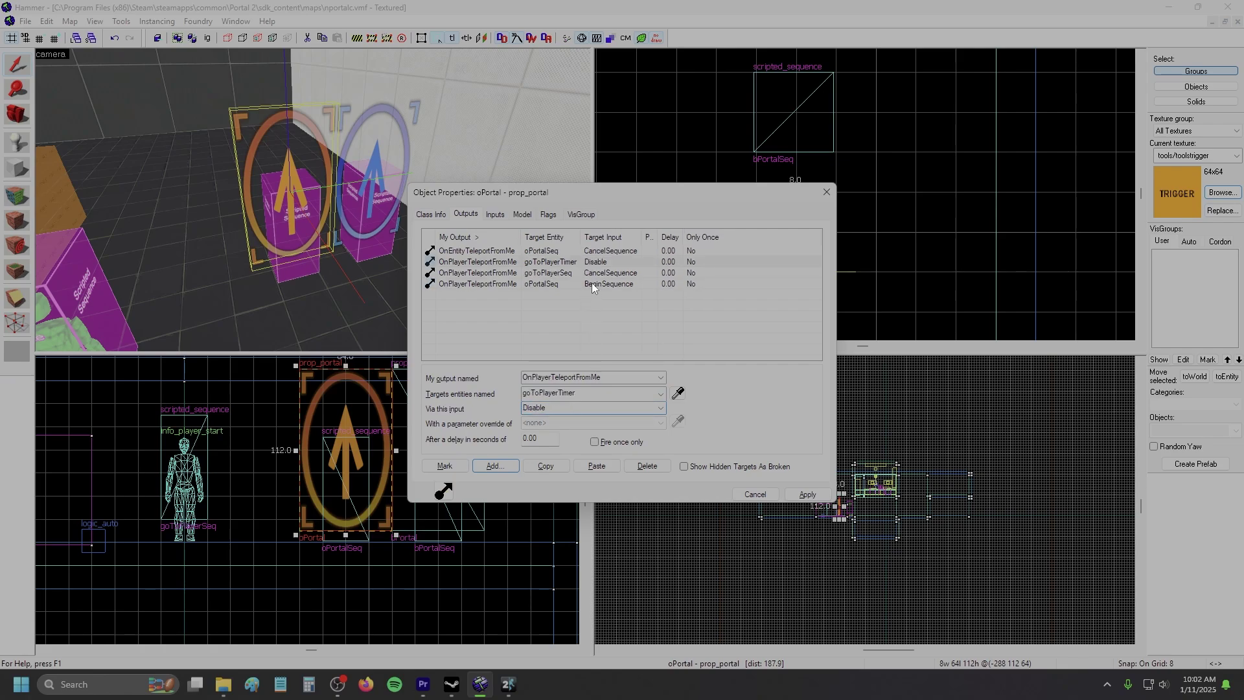
pyautogui.click(289, 223)
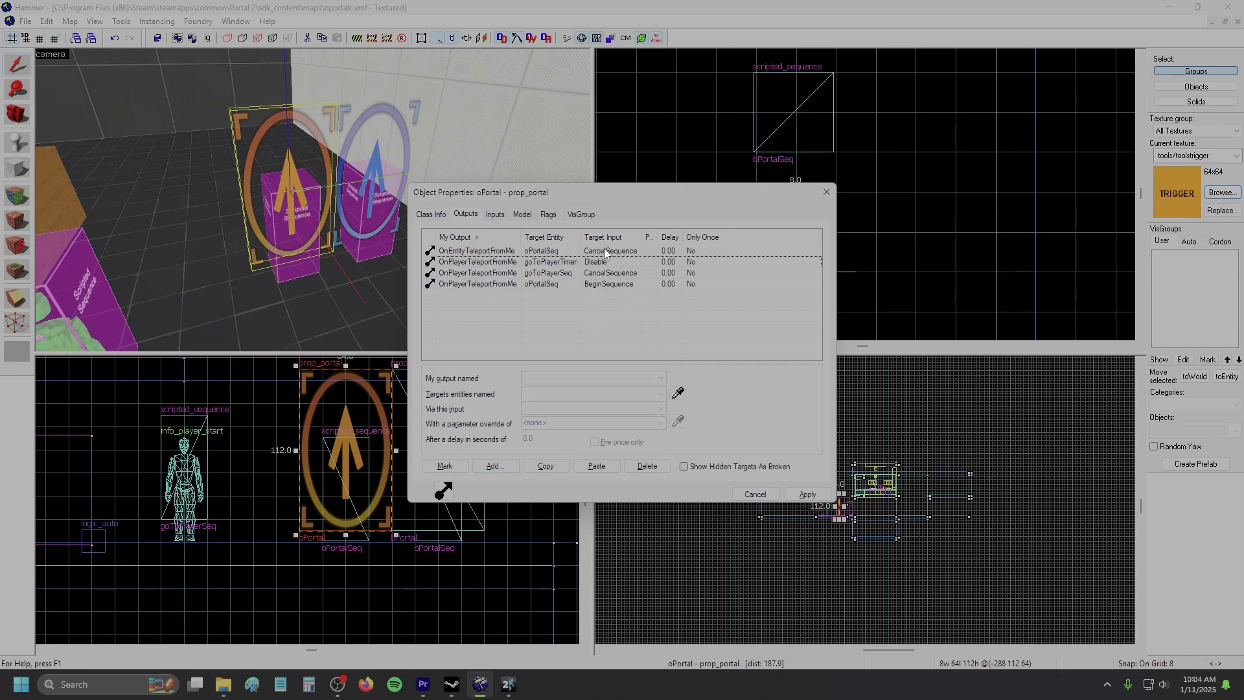
# Step: Copy and paste oPortal's OnEntityTeleportFromMe CancelSequence output and change the copy's output to OnPlacedSuccessfully
pyautogui.click(604, 250)
pyautogui.click(546, 466)
pyautogui.click(596, 466)
pyautogui.click(660, 378)
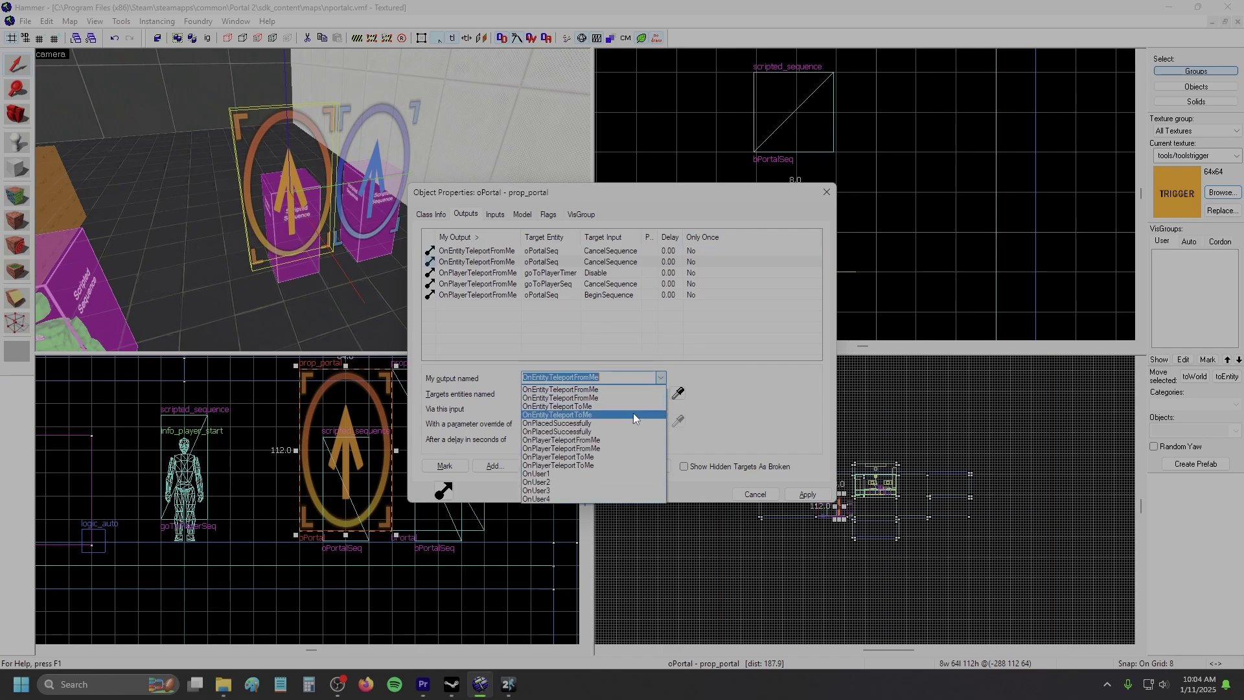
pyautogui.click(616, 425)
pyautogui.click(262, 244)
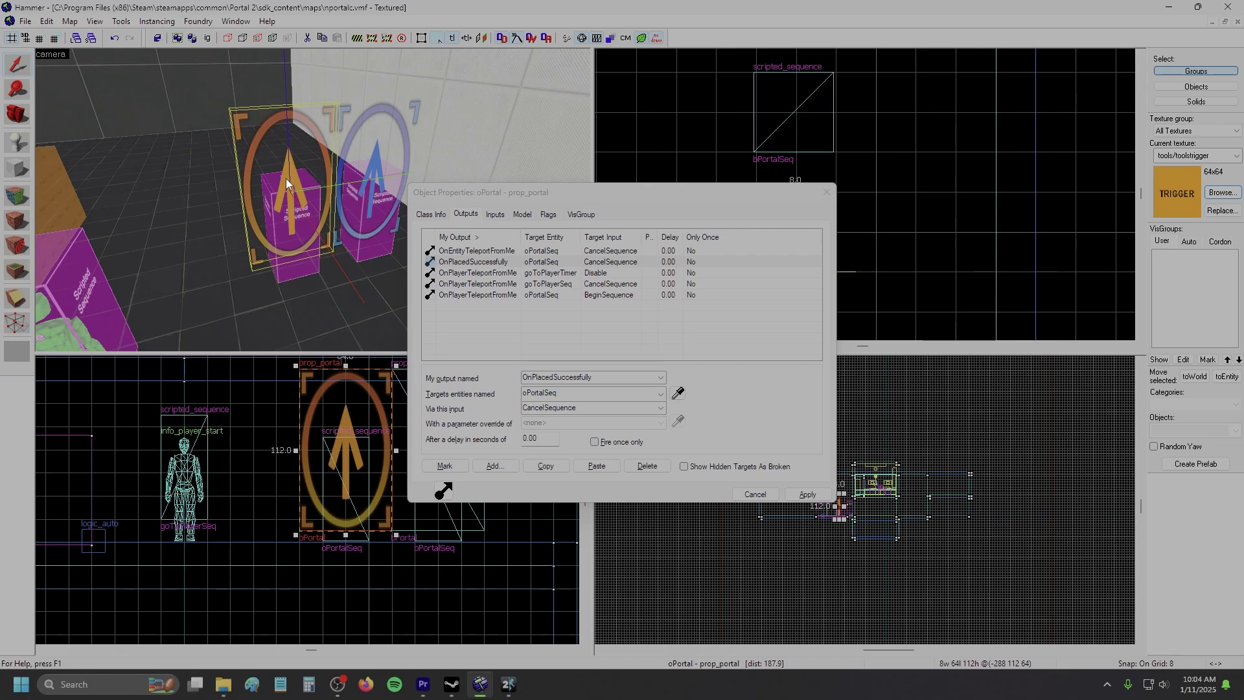
# Step: Add an OnEntityTeleportFromMe output to oPortal that sends Enable to goToPlayerTimer
pyautogui.click(496, 466)
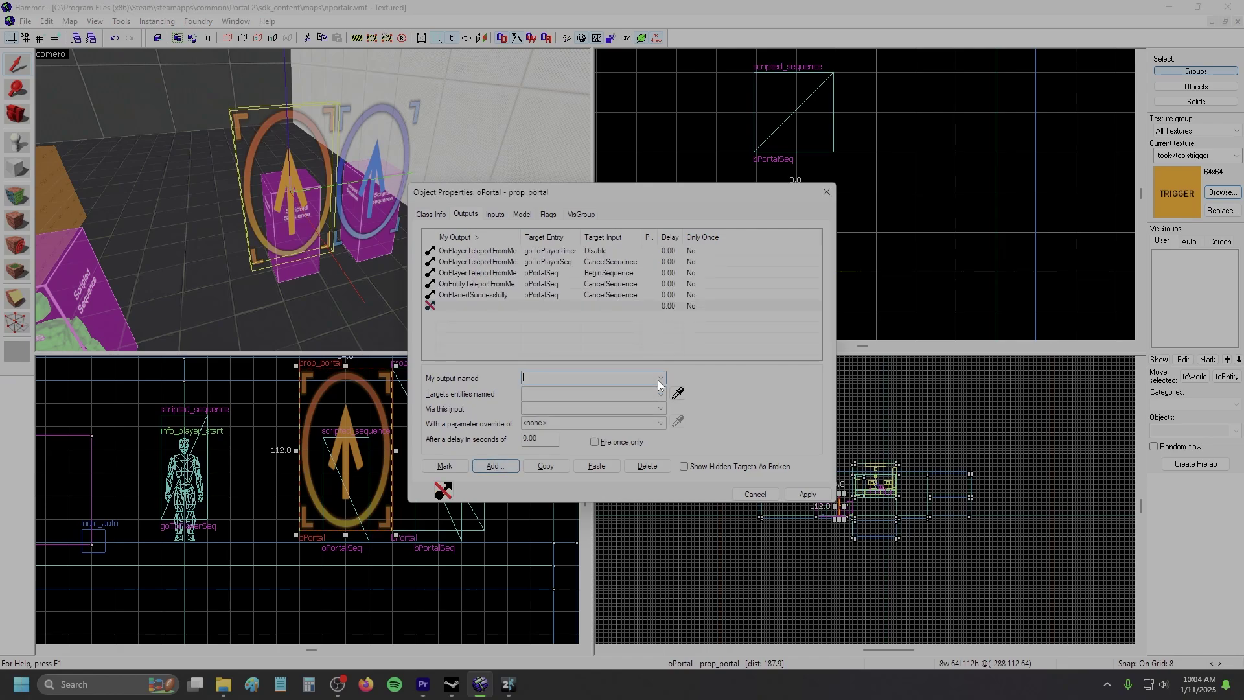
pyautogui.click(658, 380)
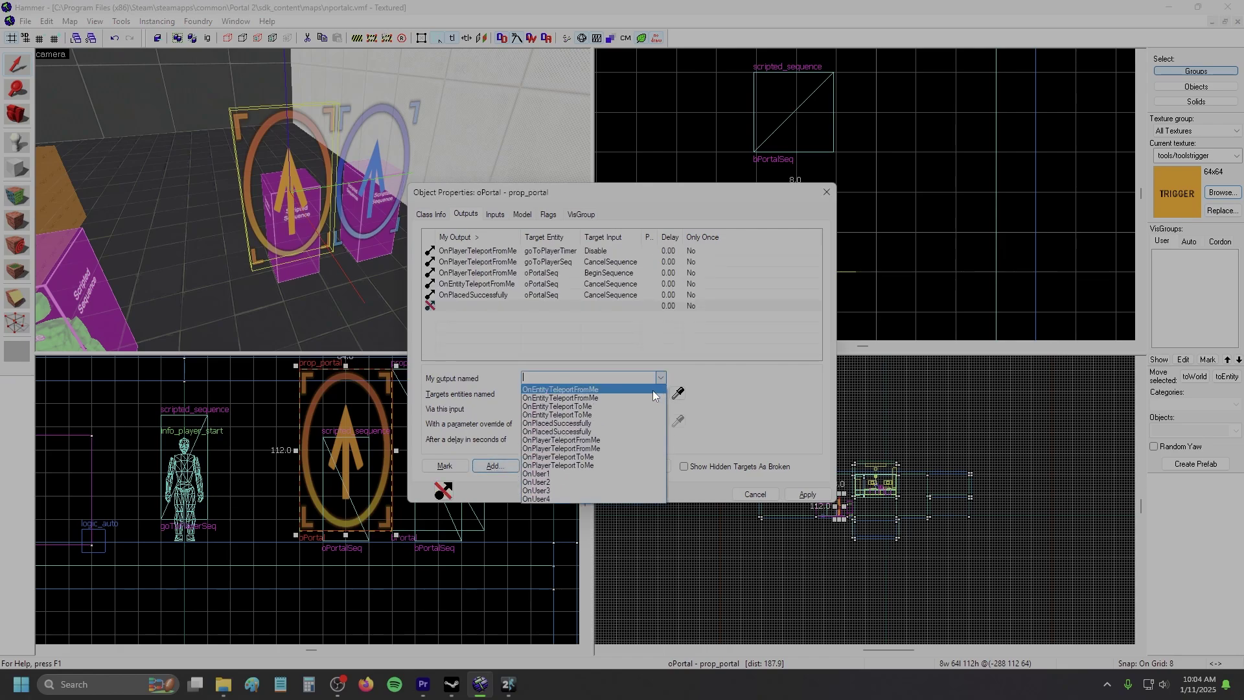
pyautogui.click(632, 389)
pyautogui.press('Tab')
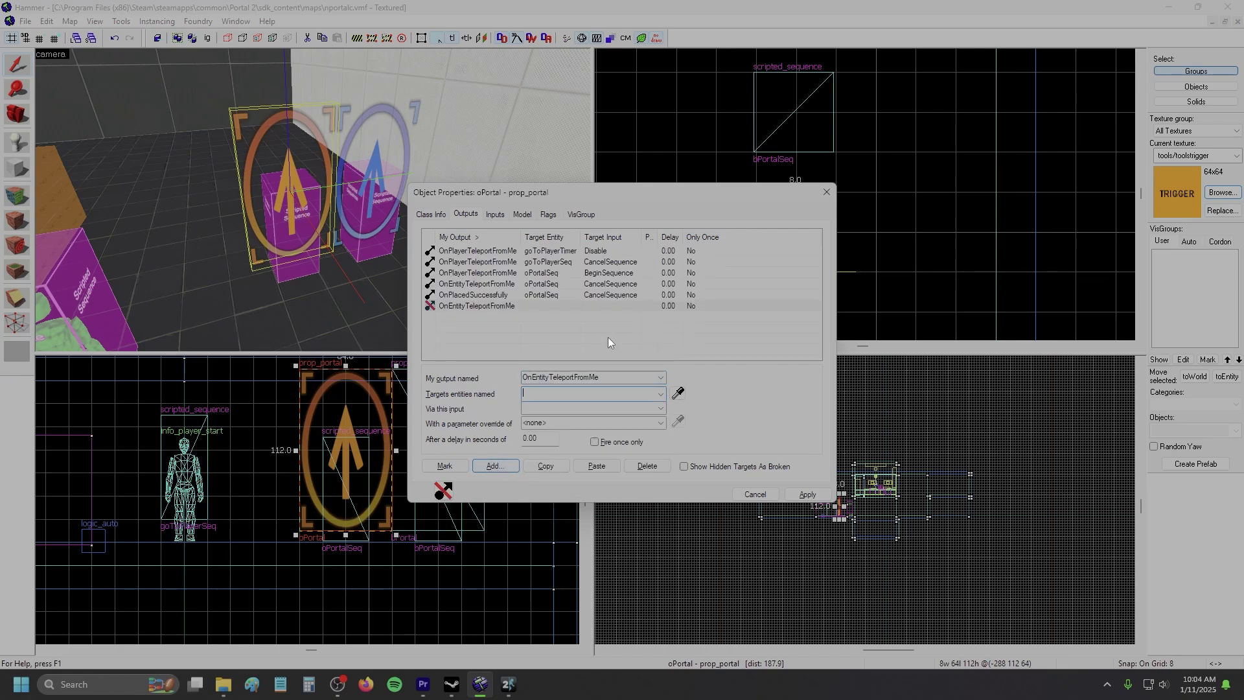
pyautogui.write('ti')
pyautogui.click(597, 408)
pyautogui.click(585, 408)
pyautogui.write('Enable')
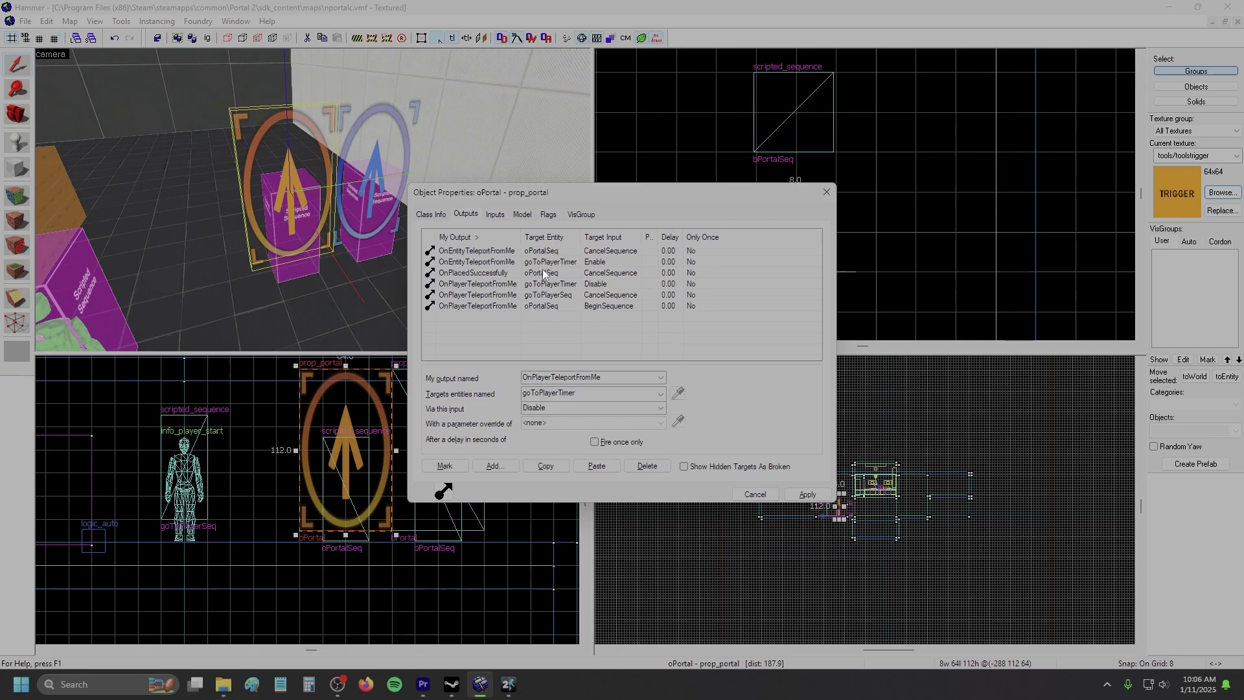
# Step: Copy all of oPortal's outputs to bPortal and retarget the oPortalSeq entries to bPortalSeq
pyautogui.hotkey('ctrl', 'a')
pyautogui.click(546, 466)
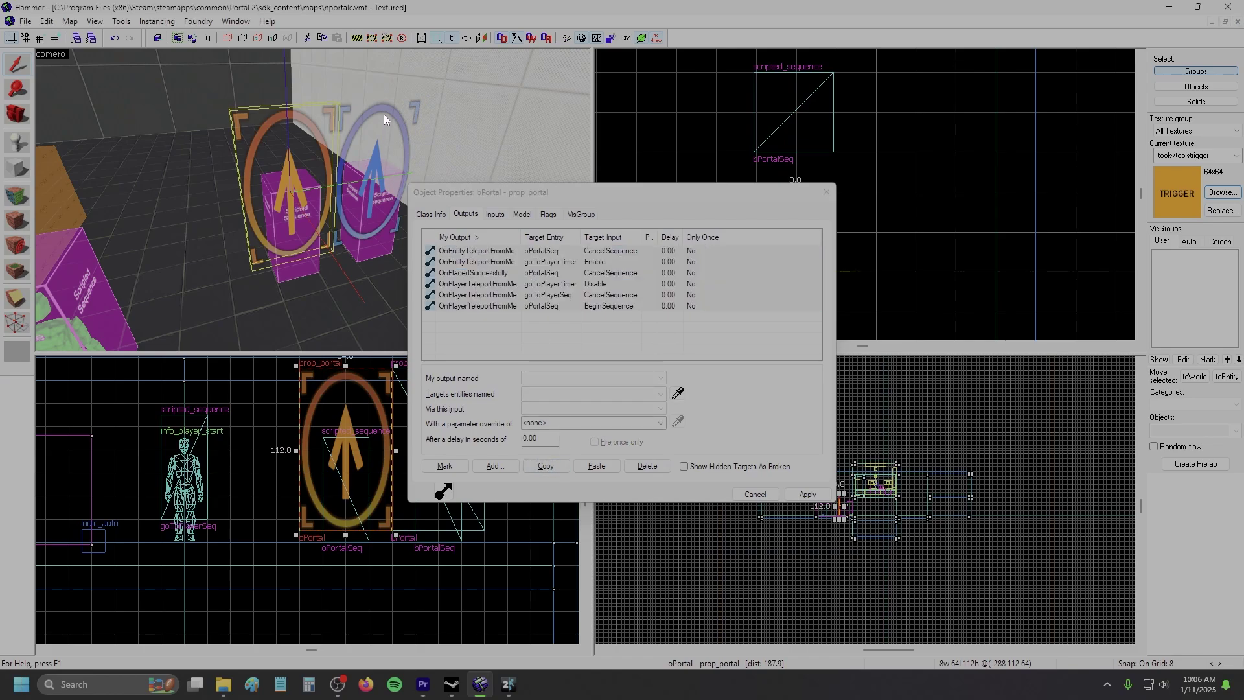
pyautogui.click(384, 114)
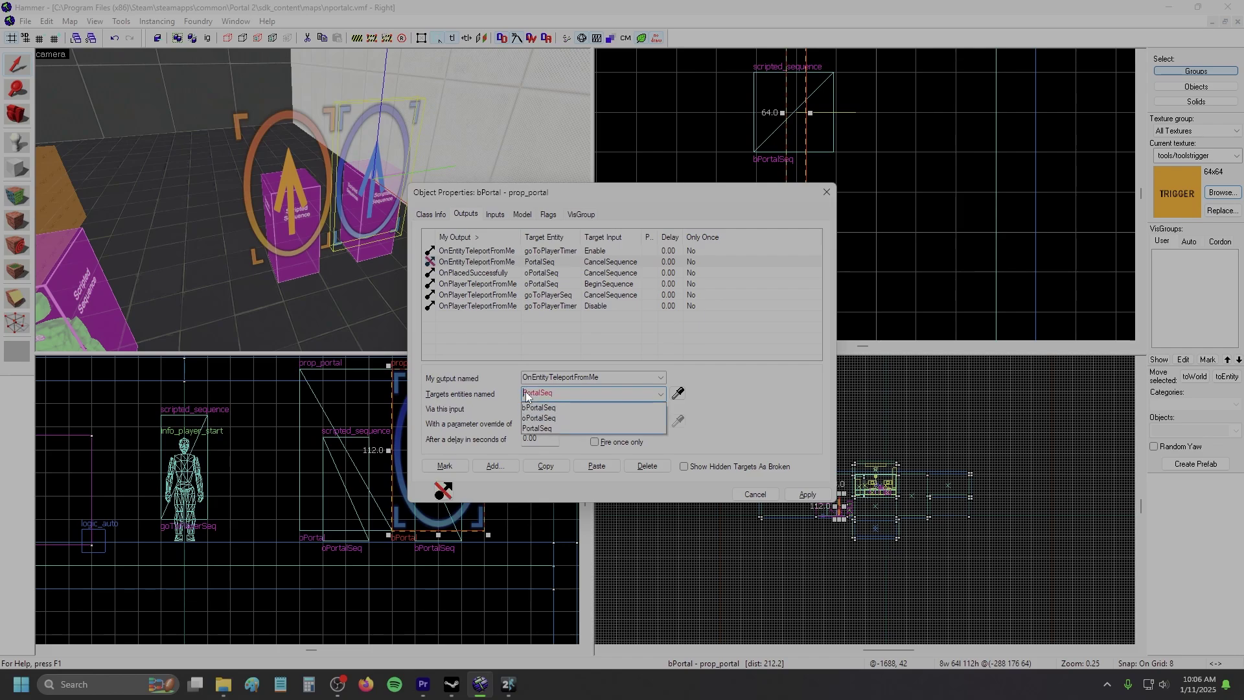
pyautogui.write('b')
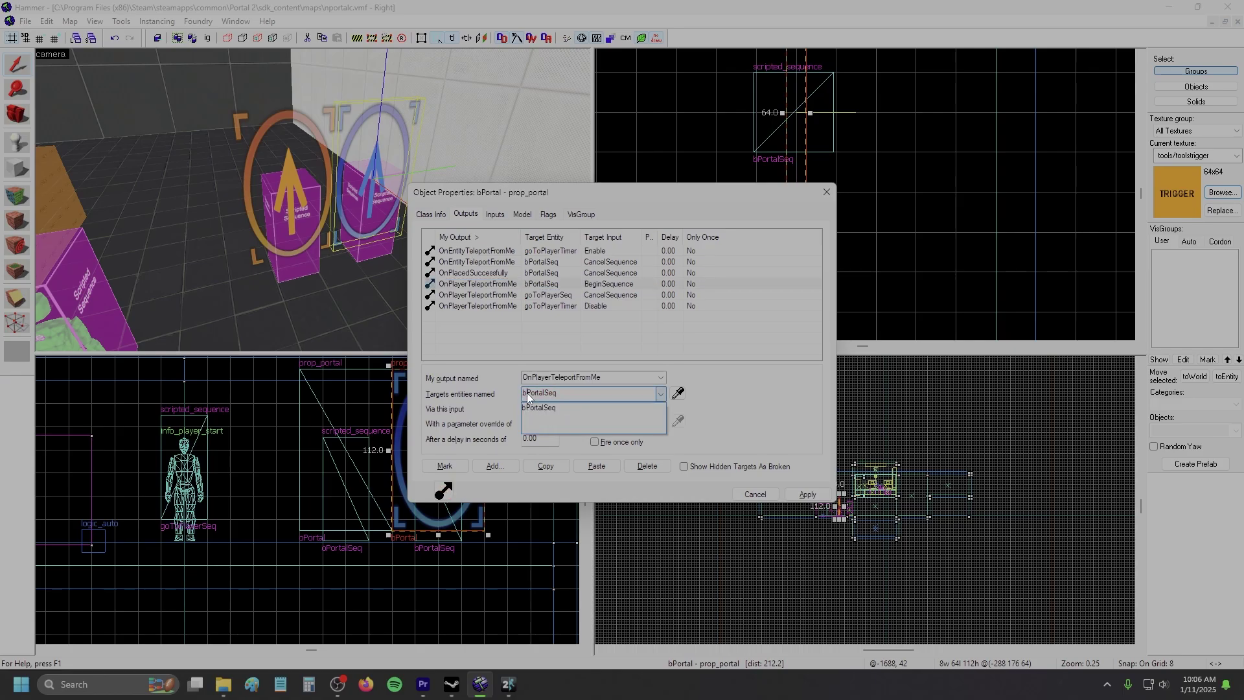
# Step: Close the portal's properties and compile the map
pyautogui.press('Escape')
pyautogui.press('F9')
pyautogui.click(727, 417)
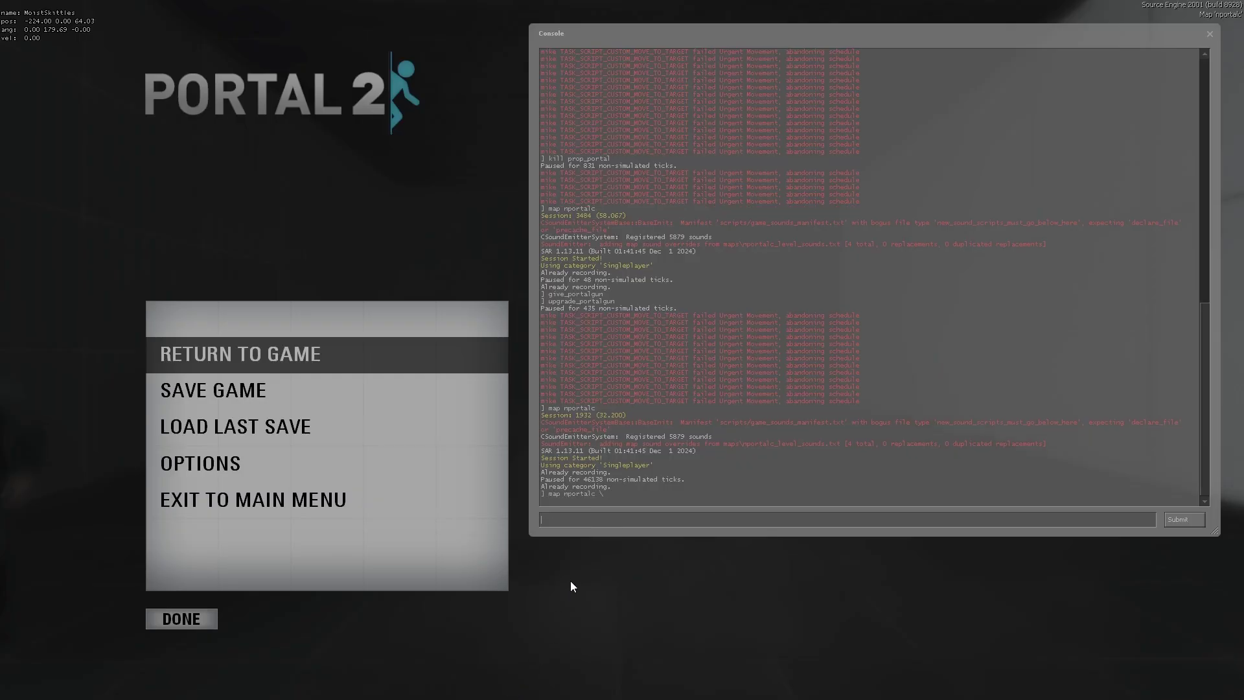
# Step: Test the map in Portal 2 by placing both portals on the white wall, walking through, and checking whether the NPC follows
pyautogui.press('Escape')
pyautogui.press('w')
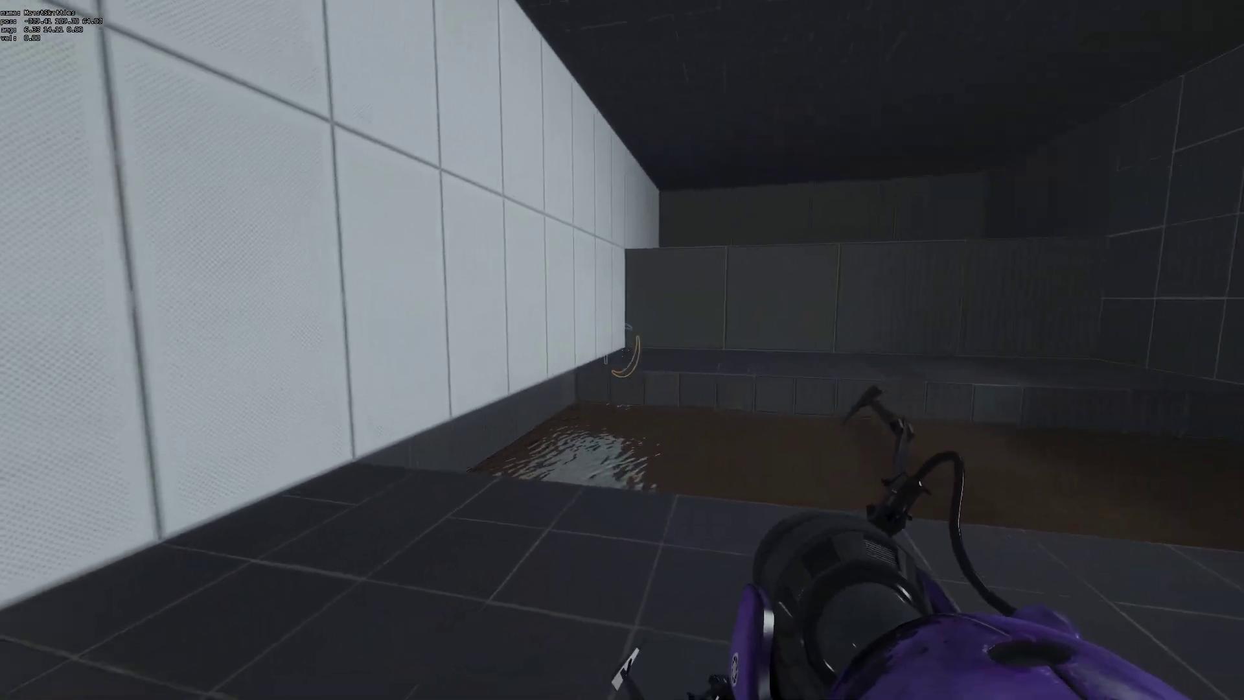
pyautogui.click(622, 350)
pyautogui.rightClick(622, 350)
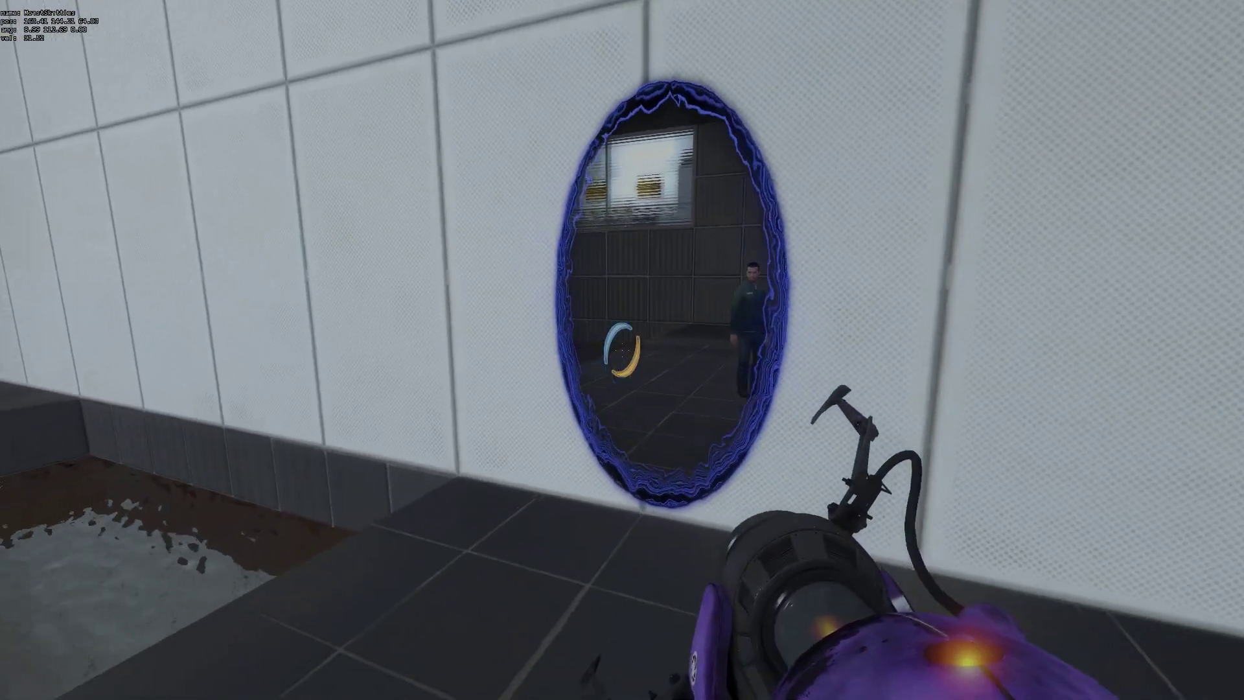
pyautogui.press('w')
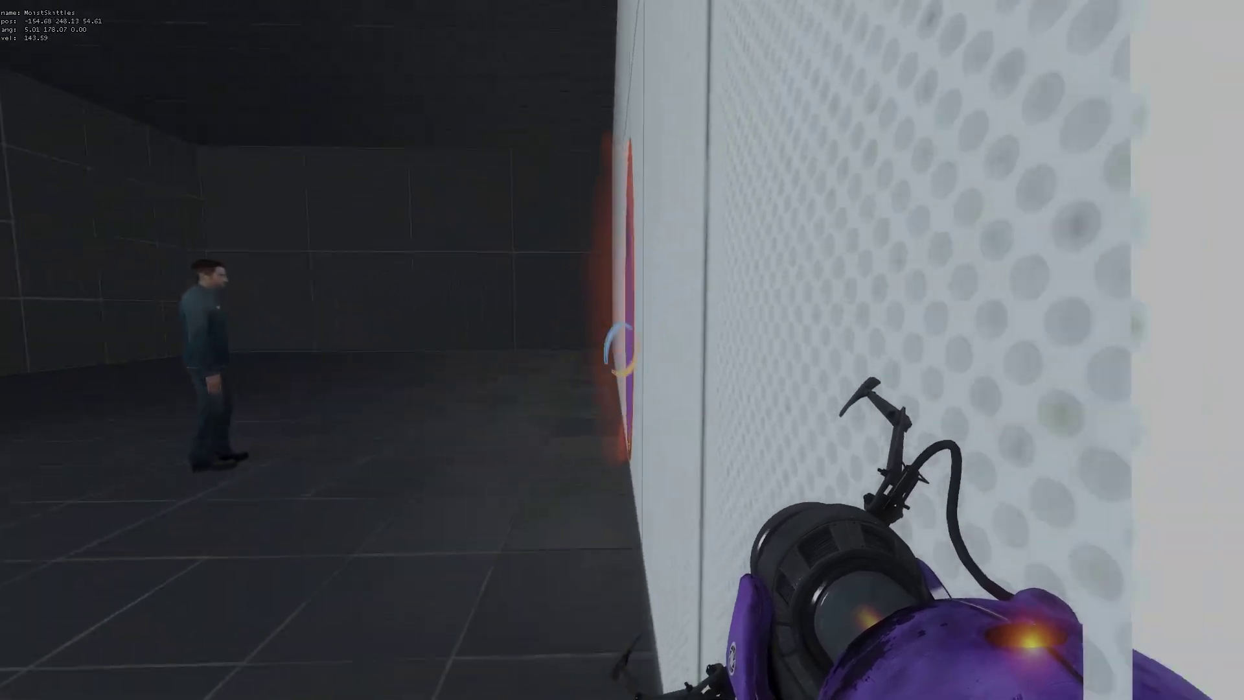
pyautogui.press('d')
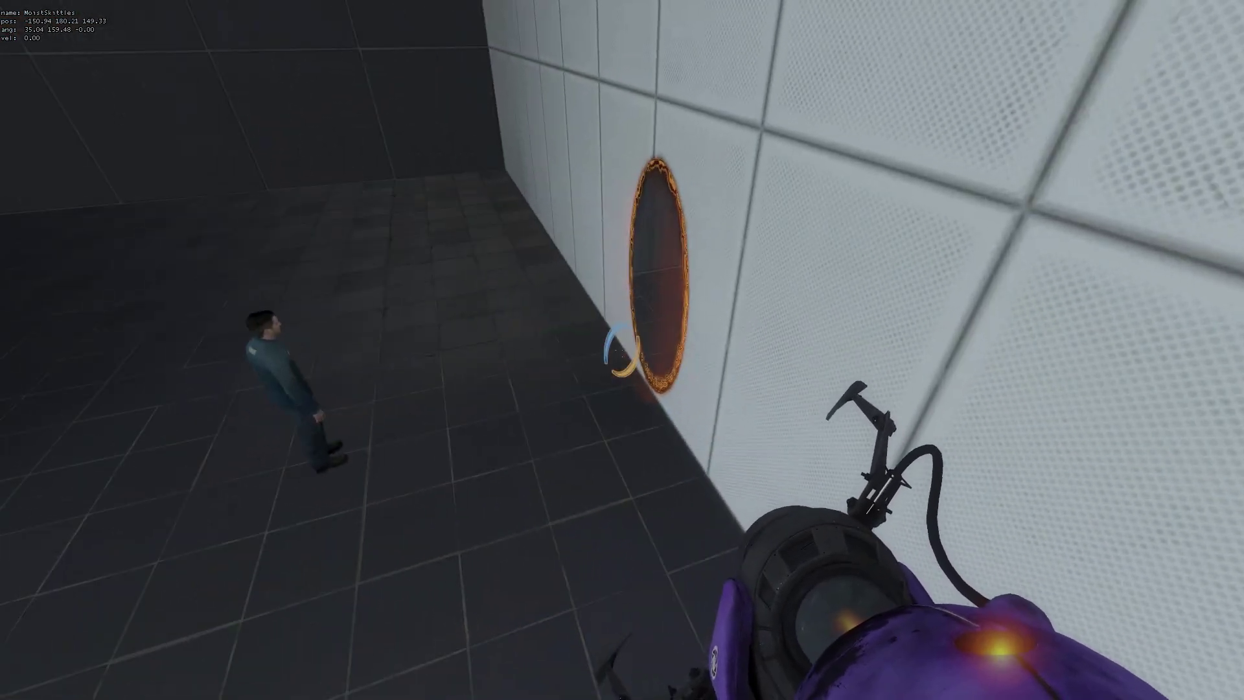
pyautogui.press('d')
pyautogui.press('s')
pyautogui.press('a')
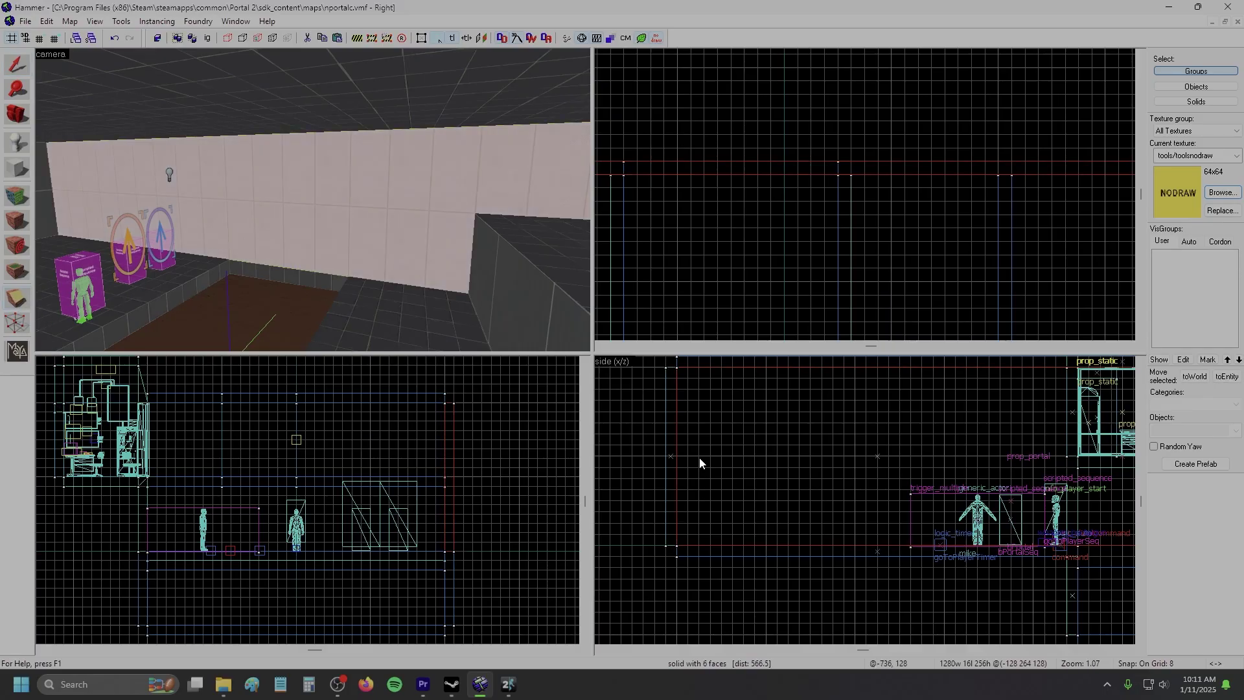
# Step: Cut the long white wall horizontally at mid-height, and cut its upper half vertically where the raised ledge begins
pyautogui.click(758, 457)
pyautogui.click(14, 63)
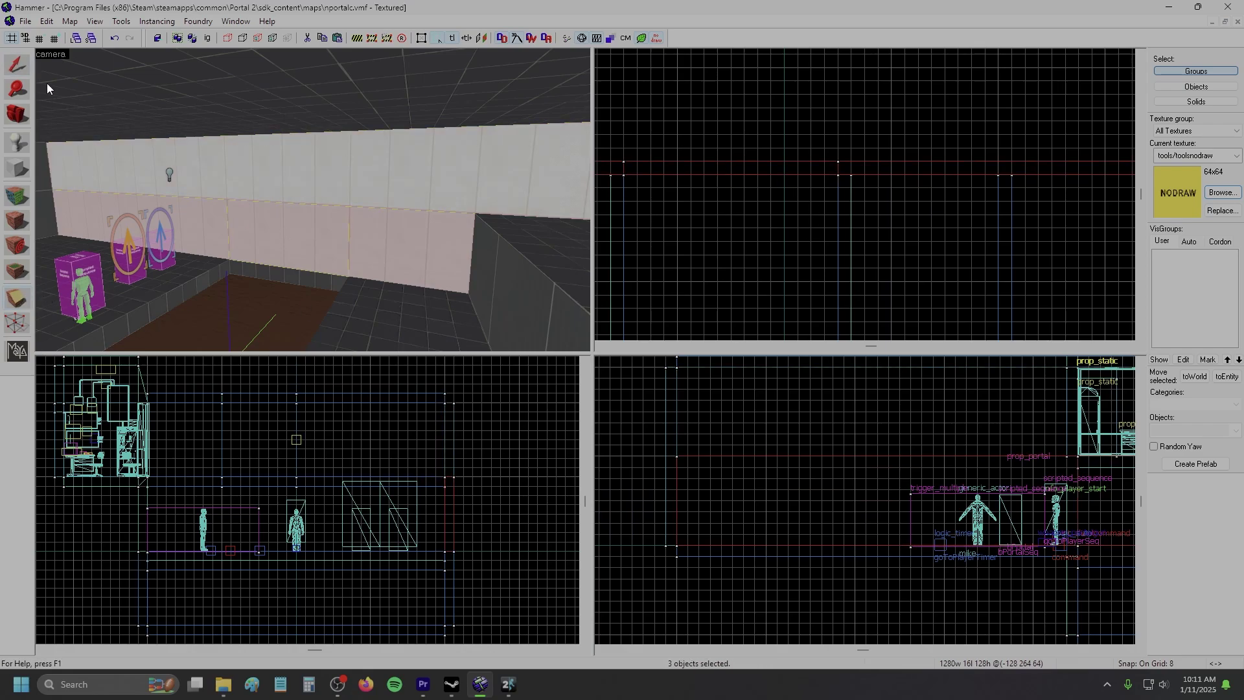
pyautogui.click(335, 161)
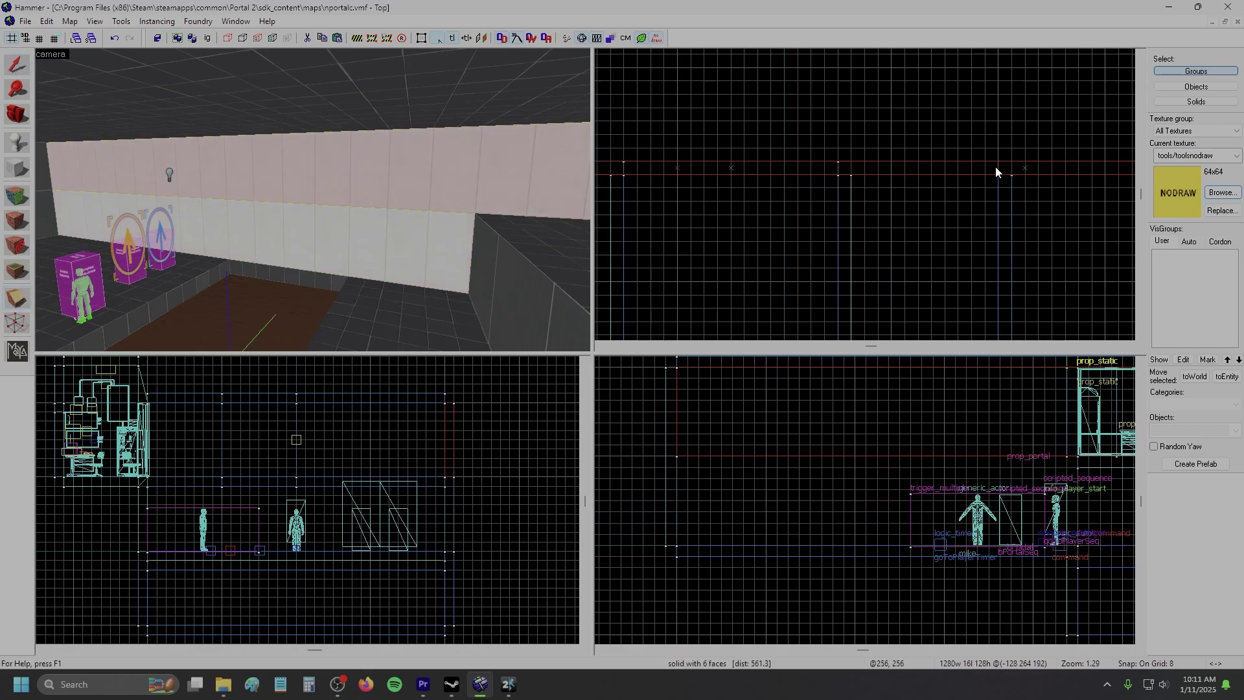
pyautogui.click(24, 71)
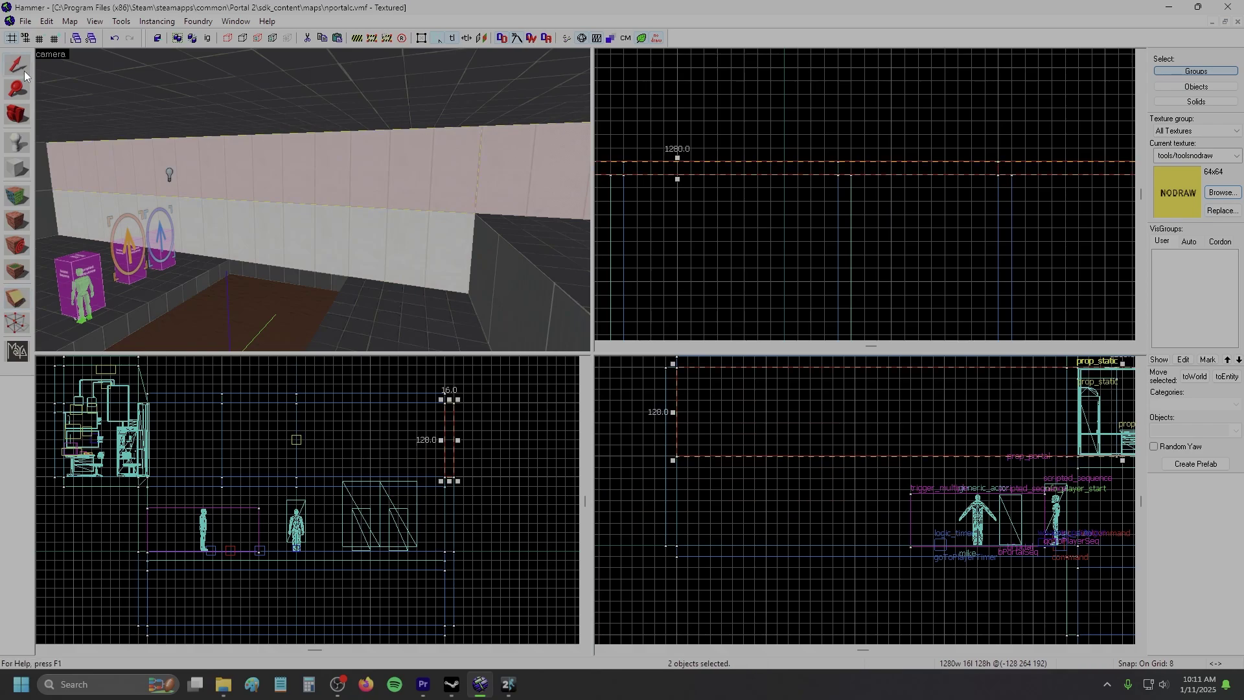
# Step: Tie the white wall's upper section above the raised ledge and its two lower end sections to a func_brush entity
pyautogui.click(527, 169)
pyautogui.keyDown('ctrl'); pyautogui.click(385, 235); pyautogui.keyUp('ctrl')
pyautogui.keyDown('ctrl'); pyautogui.click(212, 231); pyautogui.keyUp('ctrl')
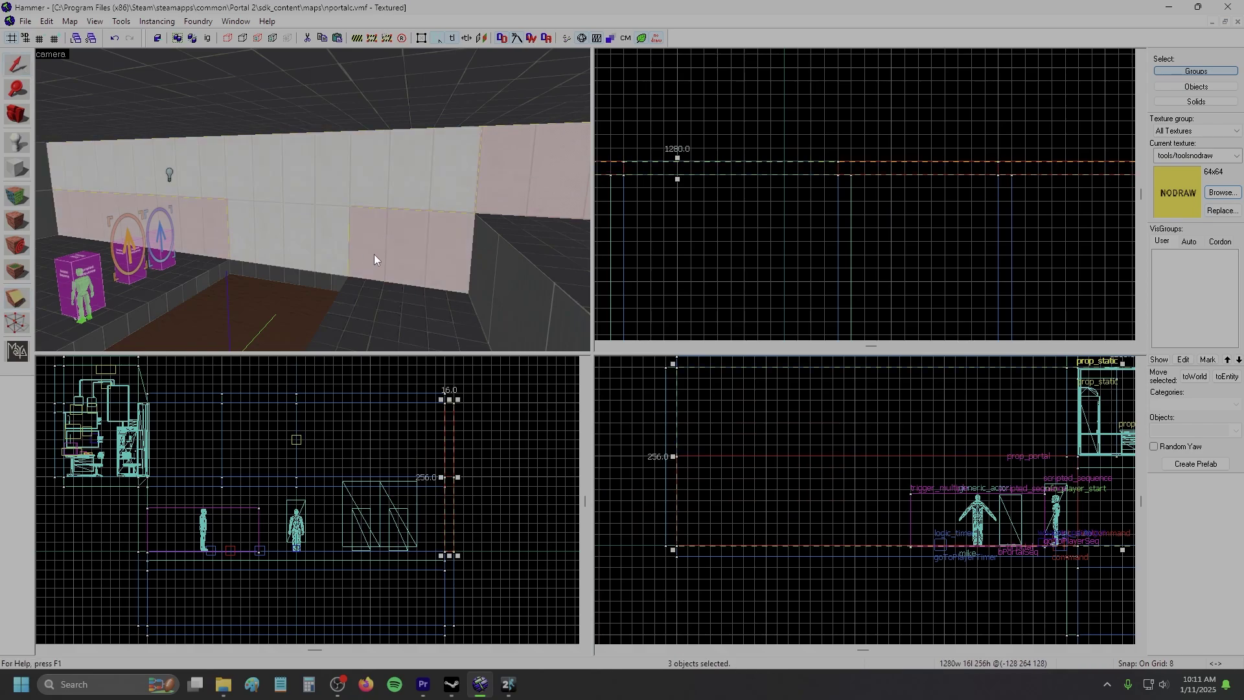
pyautogui.hotkey('ctrl', 't')
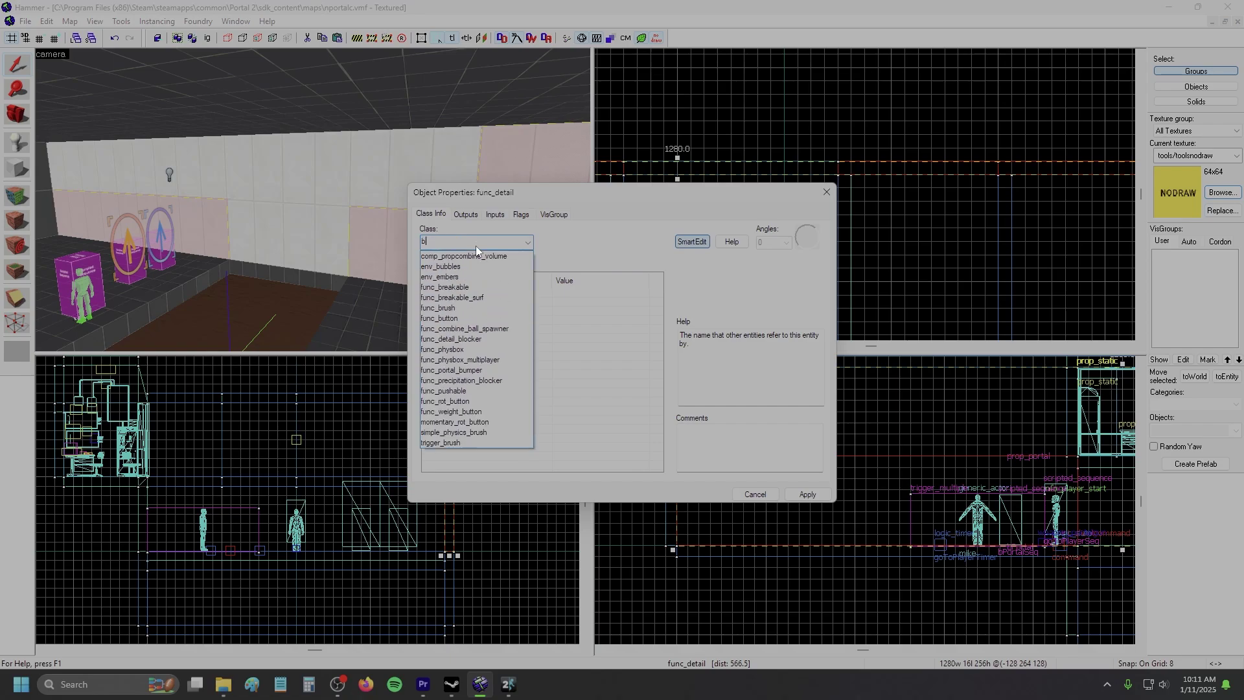
pyautogui.write('bru')
pyautogui.click(458, 256)
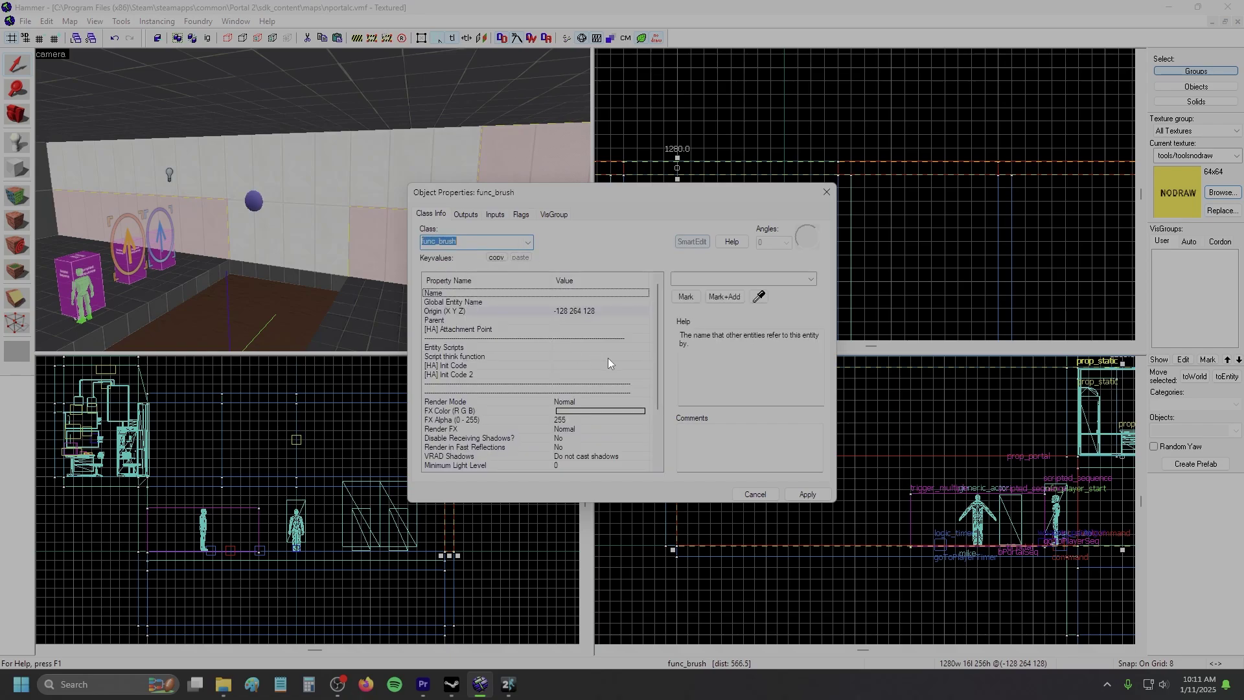
# Step: Set the func_brush's Invert NPC class exclusion to Yes, apply it, and clear the selection
pyautogui.scroll(-5, 606, 391)
pyautogui.click(585, 457)
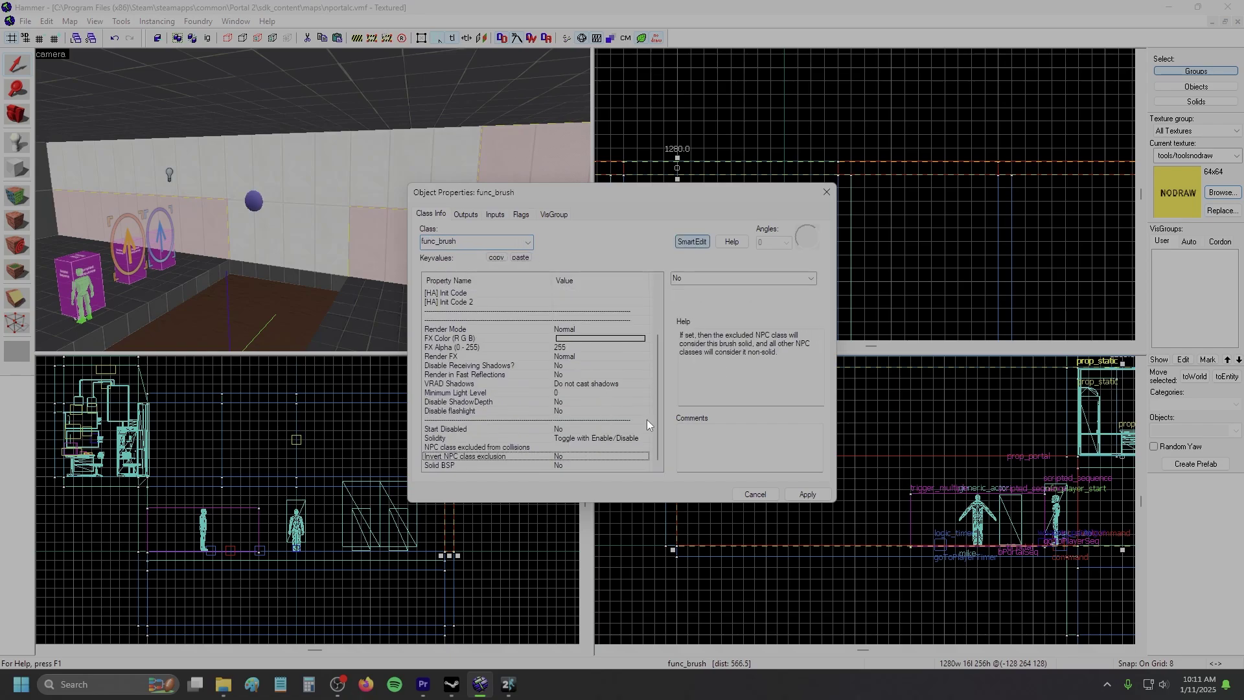
pyautogui.click(793, 289)
pyautogui.click(802, 492)
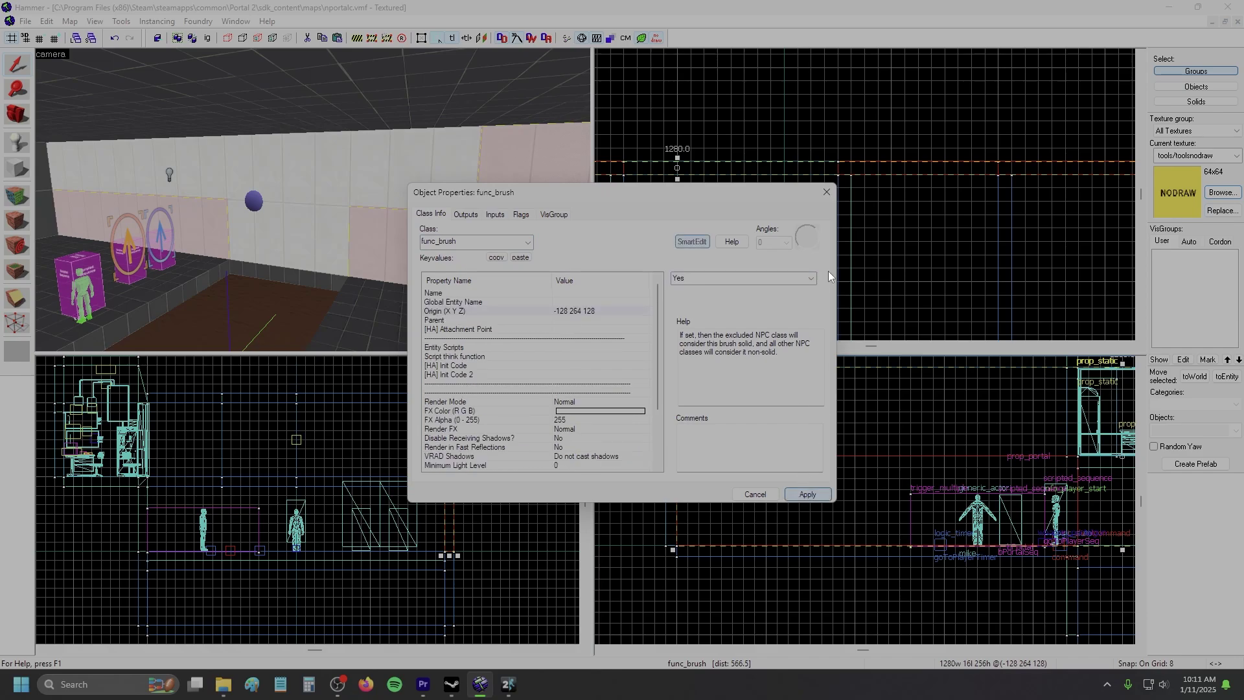
pyautogui.click(827, 192)
pyautogui.press('Escape')
# Step: Seal the outside of the func_brush wall with a block covering its full length and height
pyautogui.press('d')
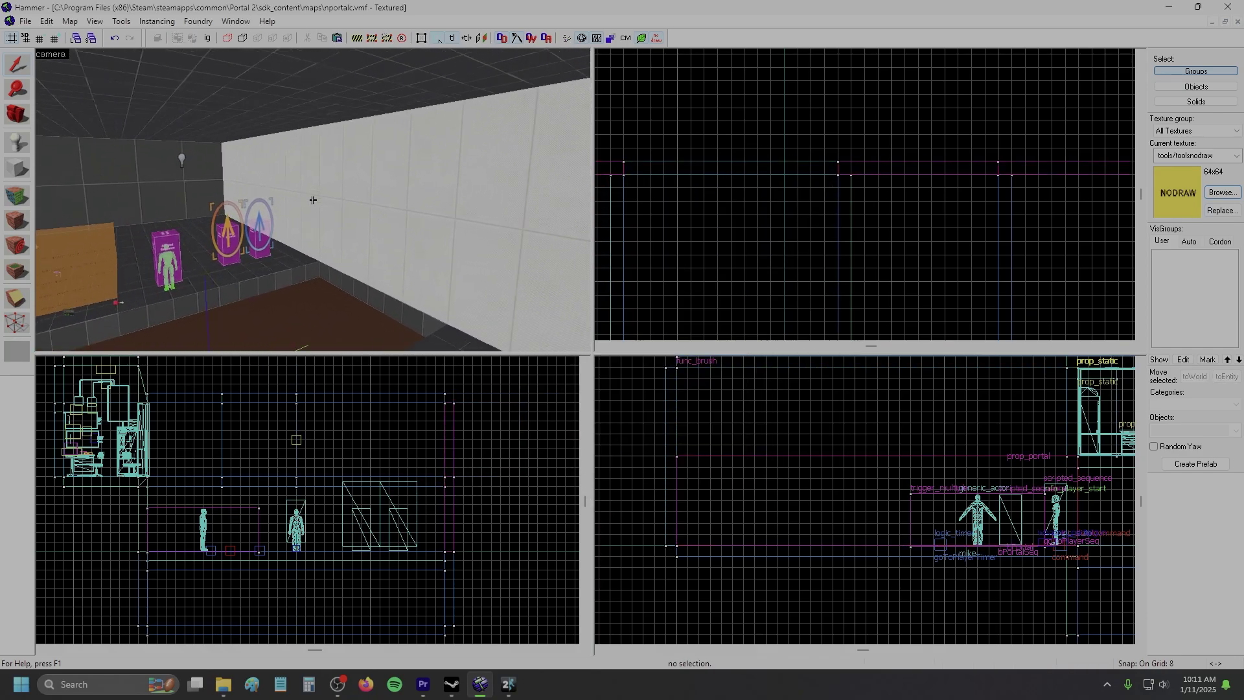
pyautogui.press('a')
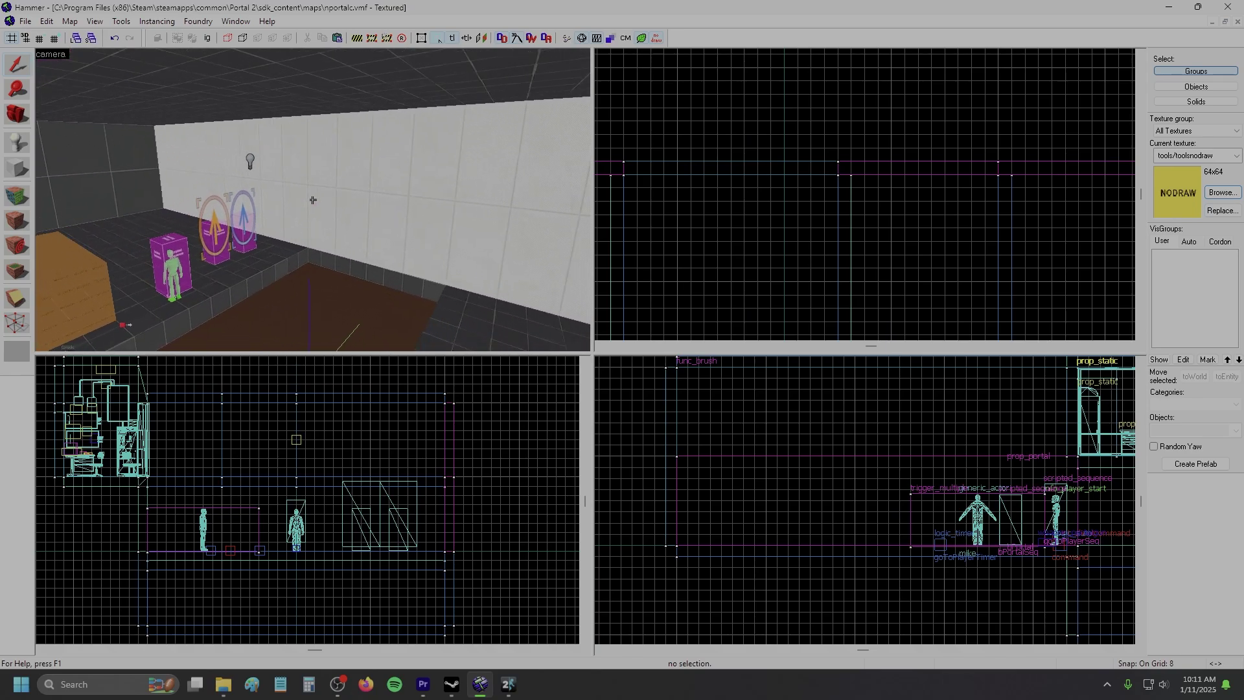
pyautogui.press('z')
pyautogui.click(270, 211)
pyautogui.press('z')
pyautogui.press('w')
pyautogui.press('s')
pyautogui.scroll(-3, 652, 146)
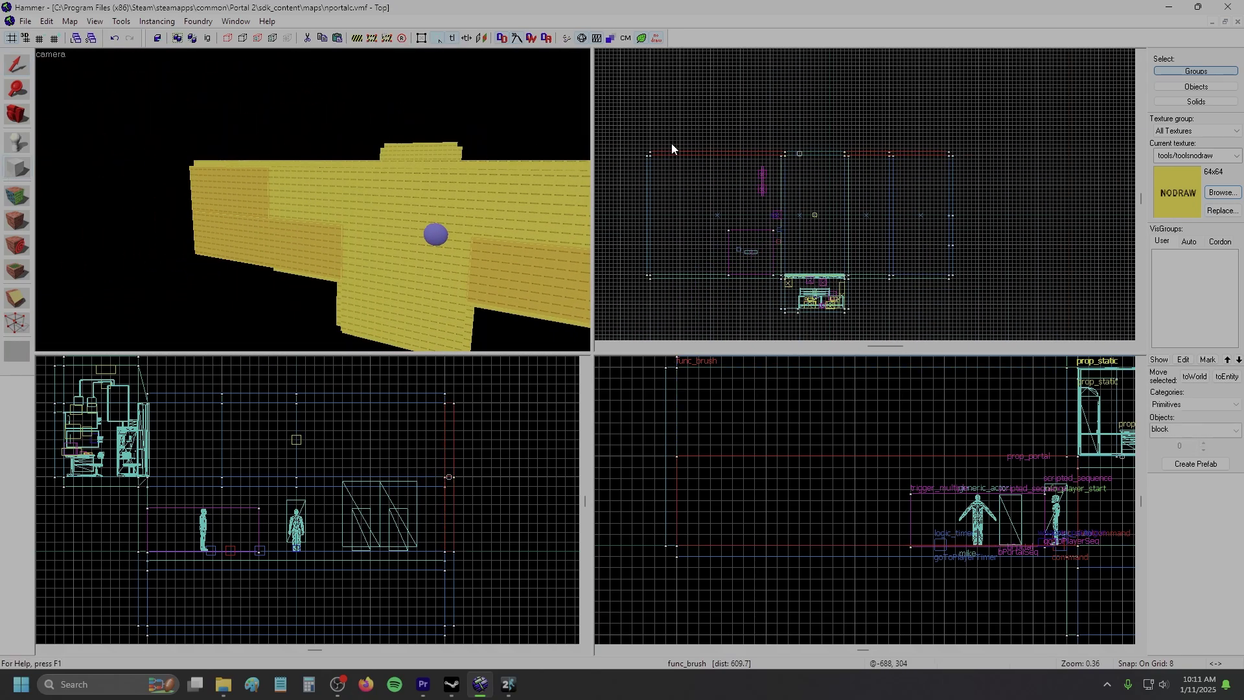
pyautogui.scroll(2, 628, 150)
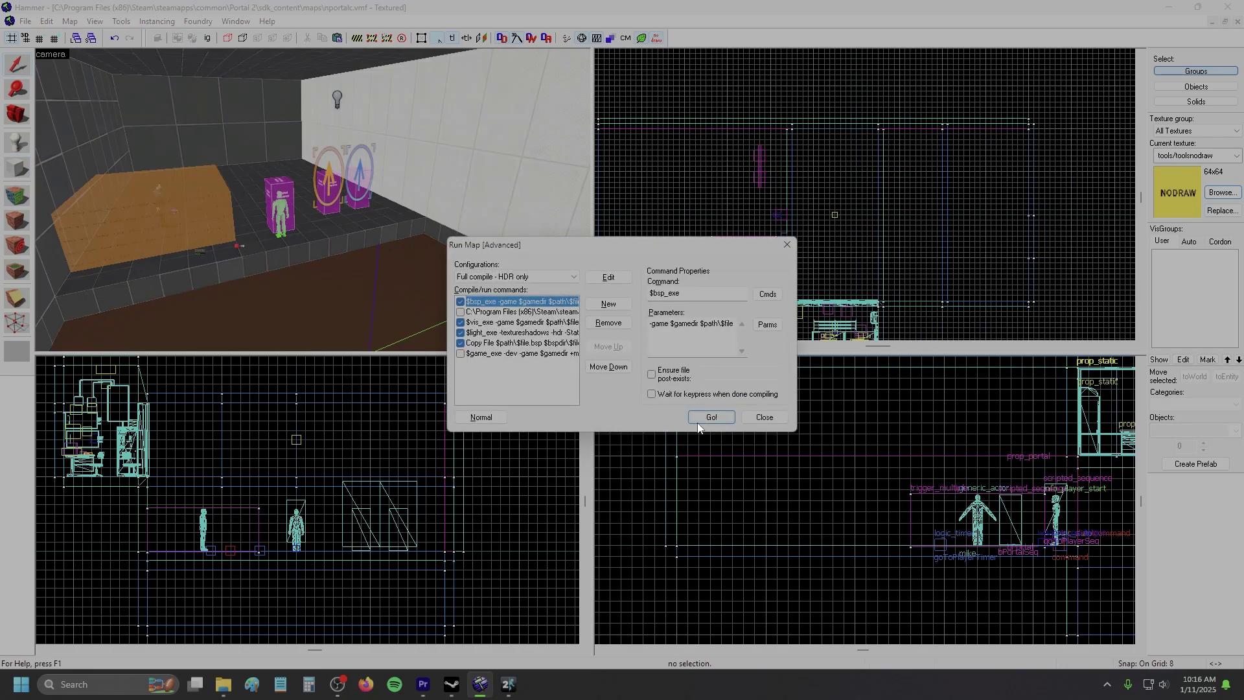
# Step: Compile the map with the Full compile - HDR only configuration and load nportalc in Portal 2
pyautogui.click(710, 417)
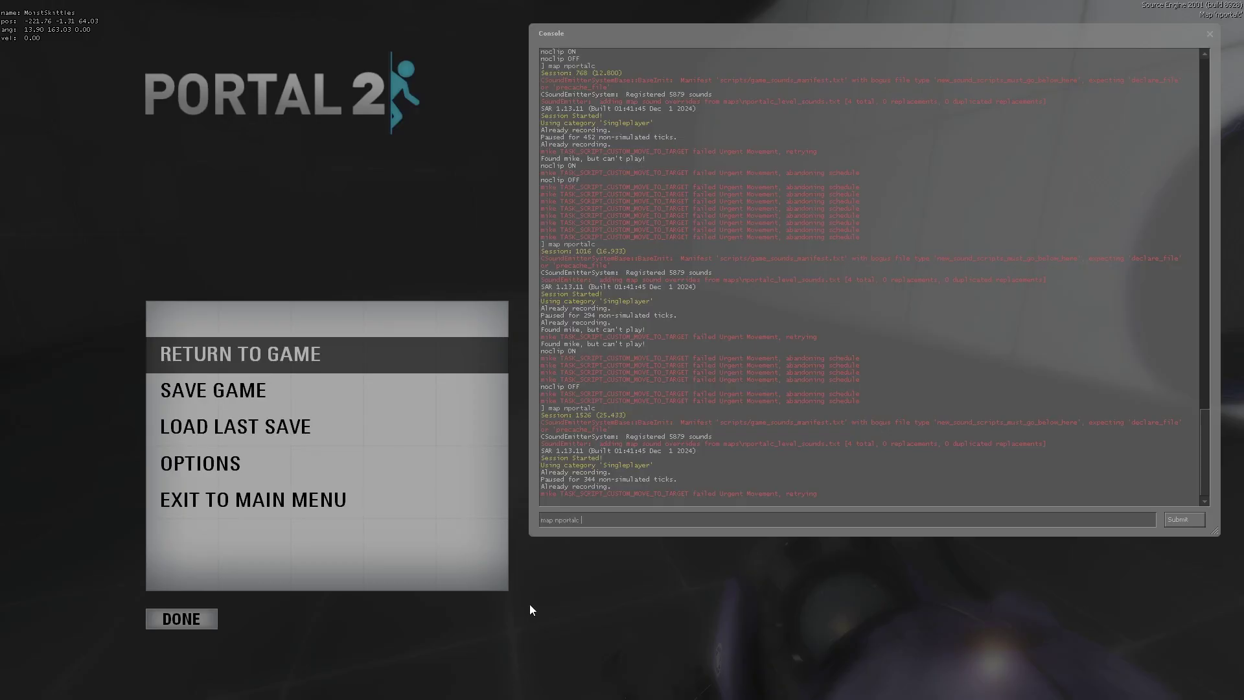
pyautogui.press('Return')
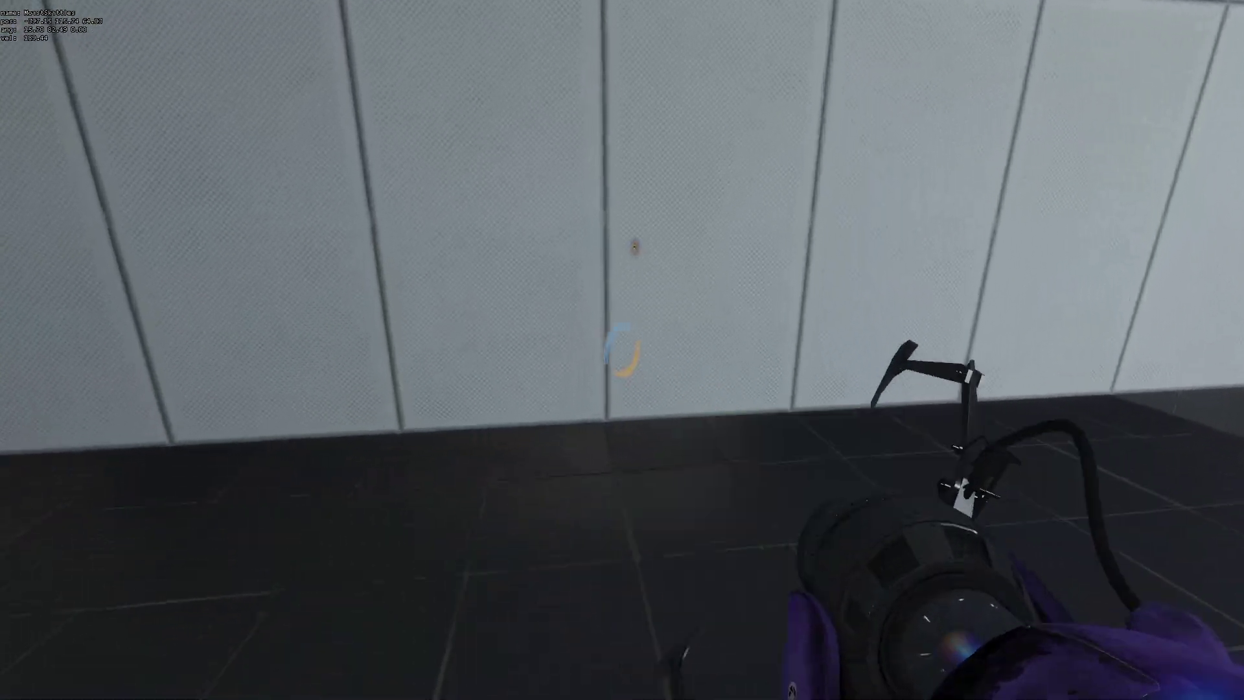
# Step: Test portals from the starting floor across the water and up to the raised ledge, checking whether the NPC follows
pyautogui.rightClick(622, 350)
pyautogui.press('w')
pyautogui.press('s')
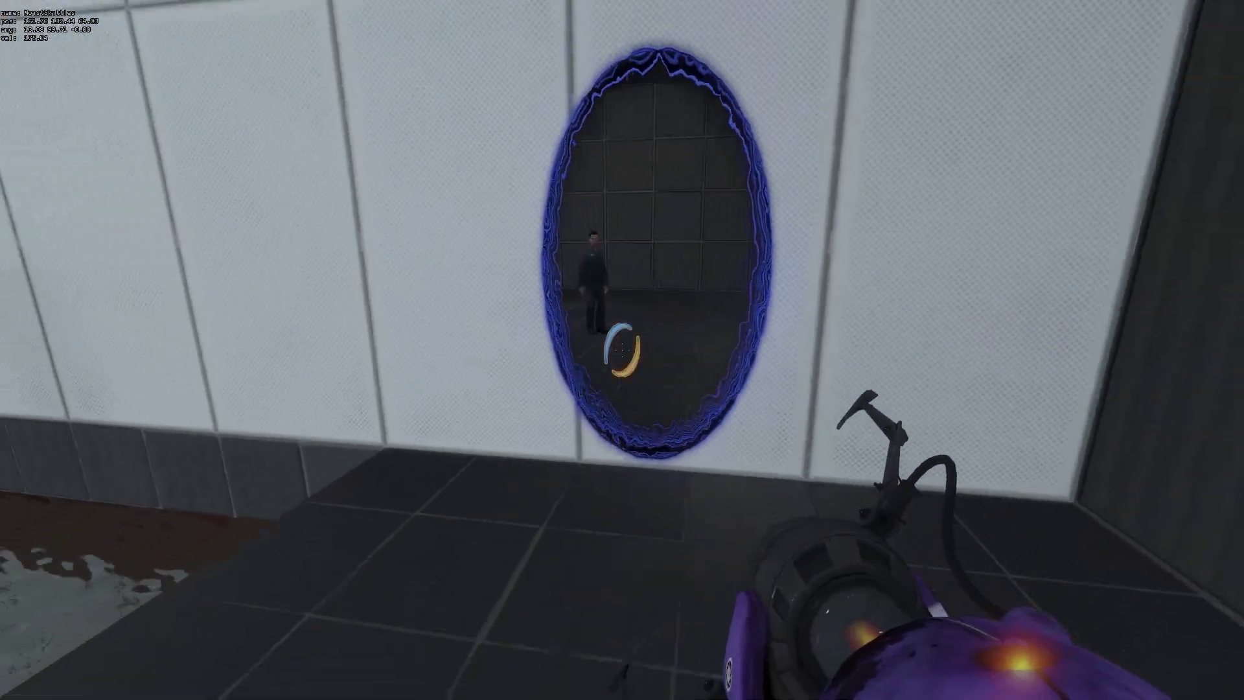
pyautogui.press('w')
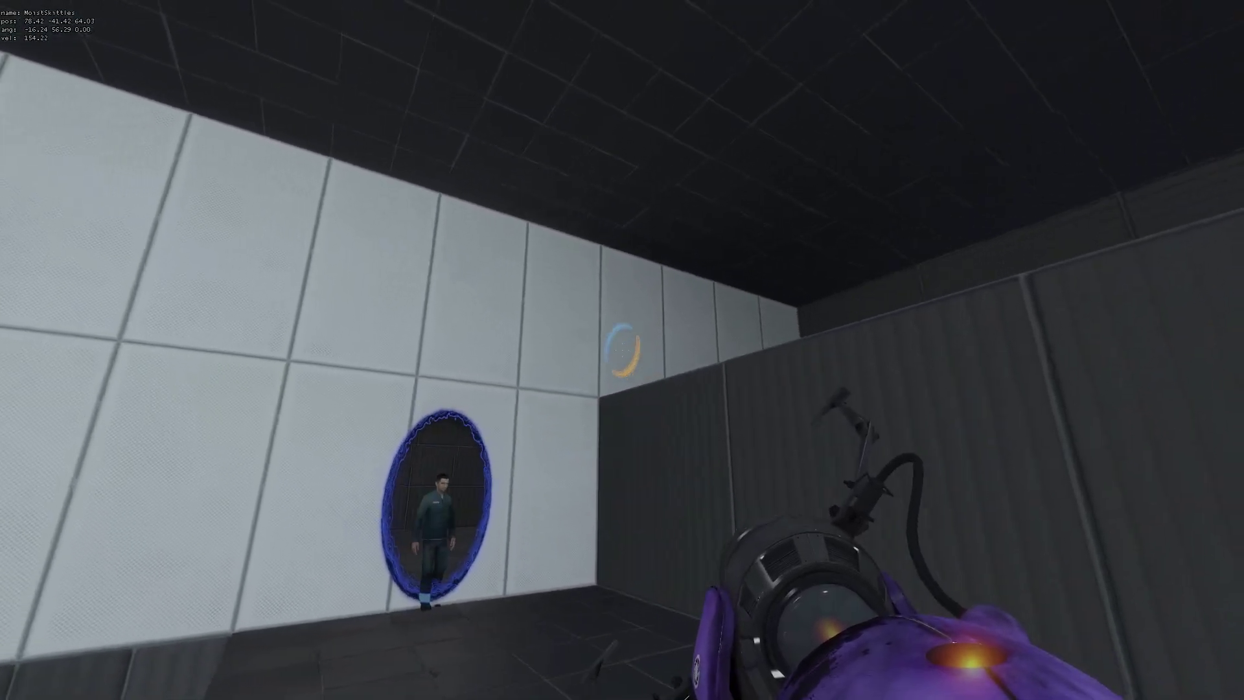
pyautogui.click(622, 350)
pyautogui.press('w')
pyautogui.rightClick(622, 349)
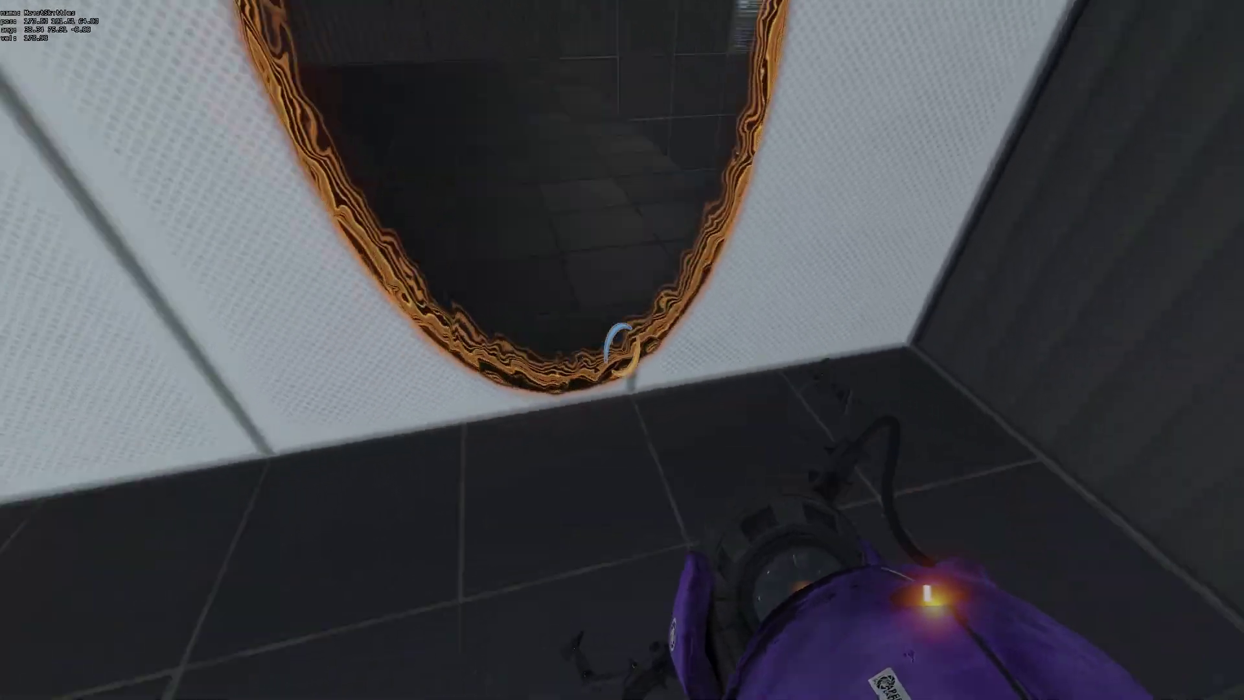
pyautogui.press('s')
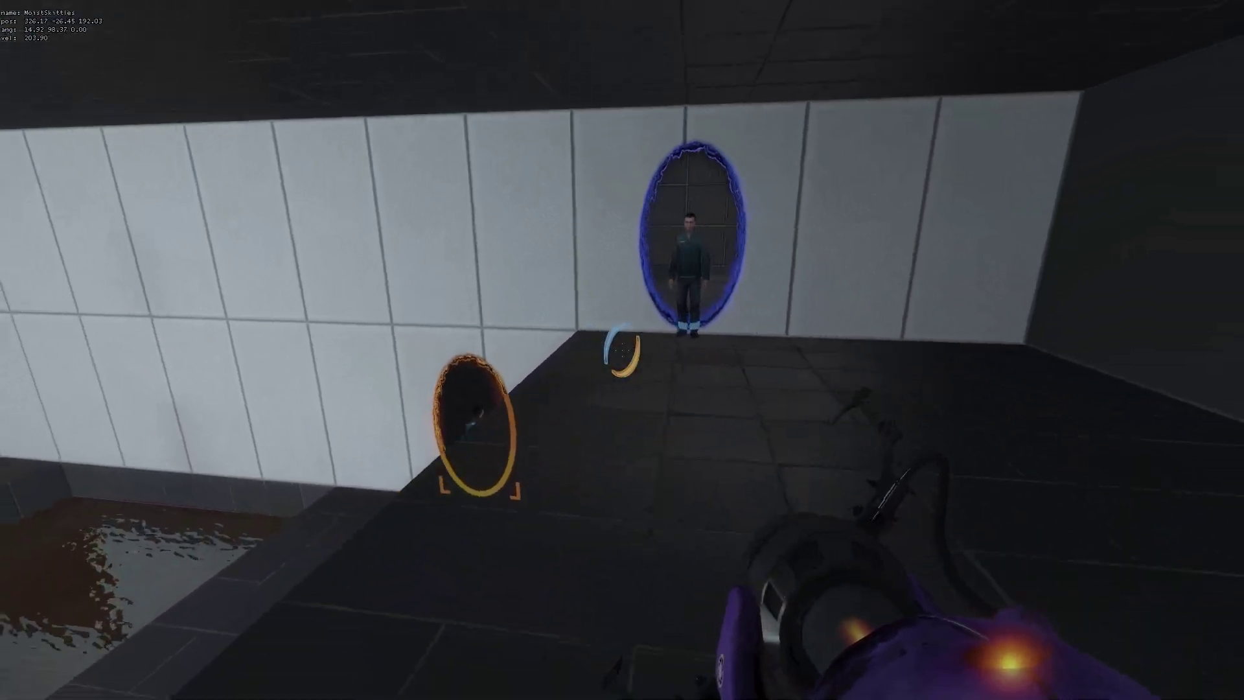
pyautogui.press('a')
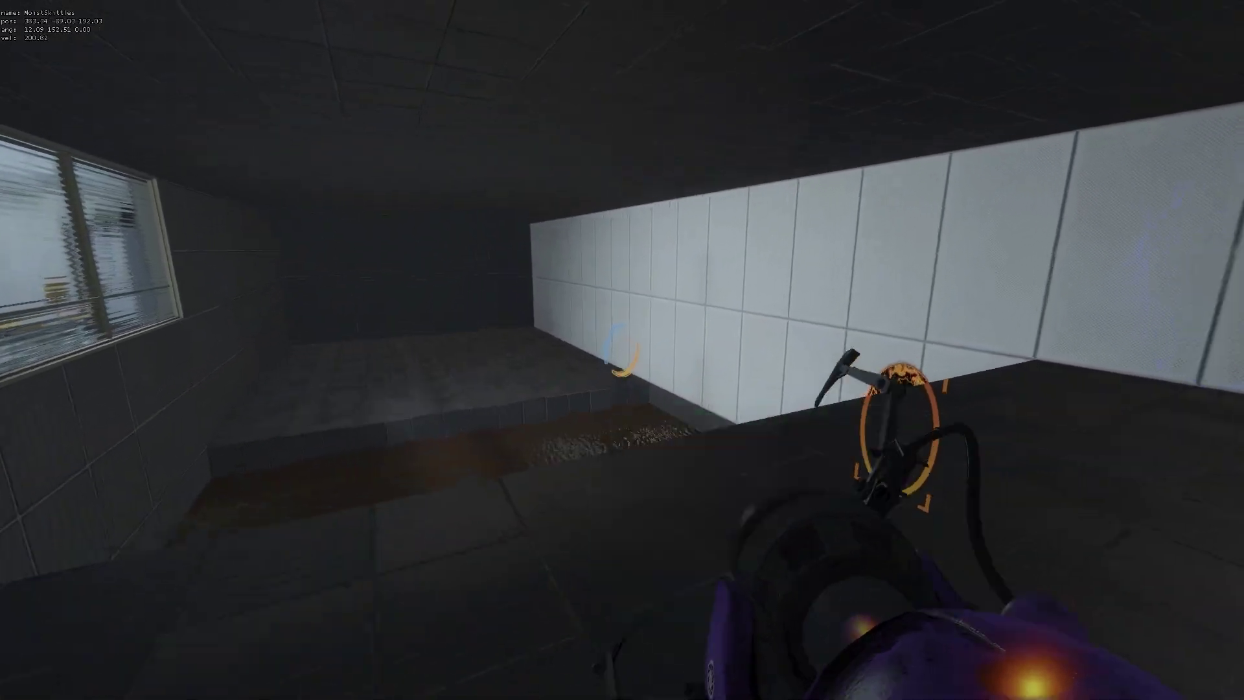
# Step: Portal back to the starting side without the NPC, place a portal above the water, and return to the raised ledge
pyautogui.click(622, 350)
pyautogui.rightClick(622, 350)
pyautogui.press('w')
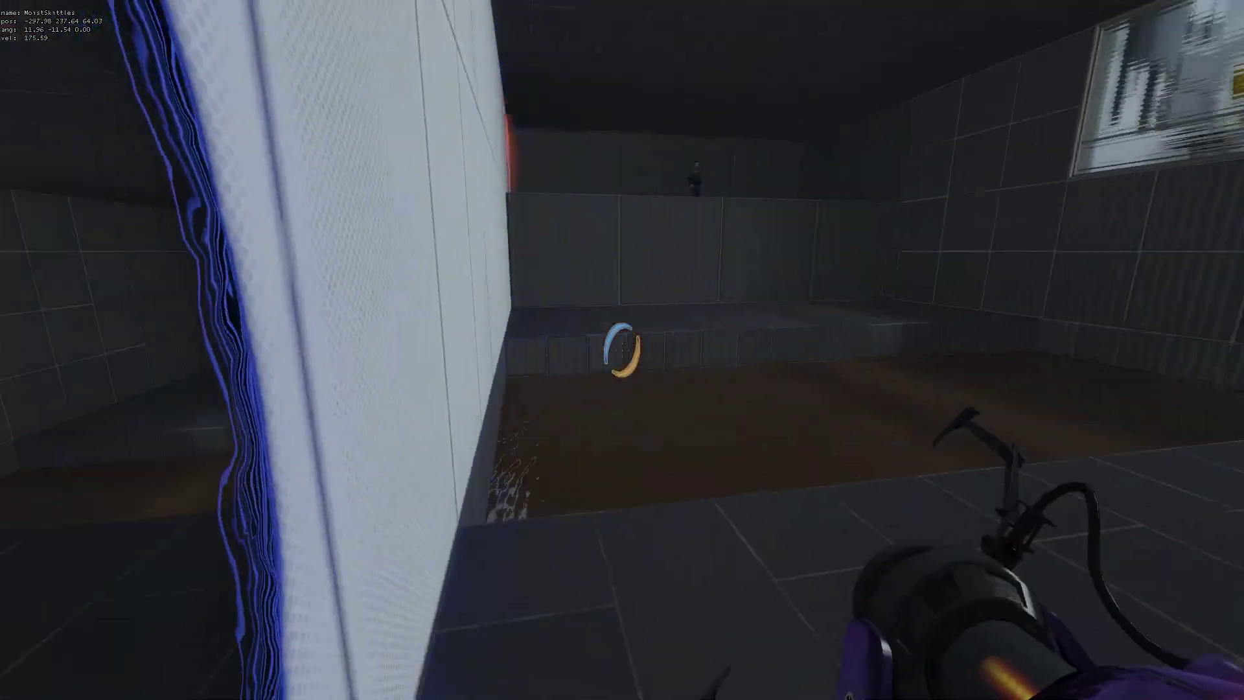
pyautogui.press('d')
pyautogui.rightClick(622, 350)
pyautogui.scroll(1, 622, 350)
pyautogui.press('a')
pyautogui.scroll(-1, 622, 350)
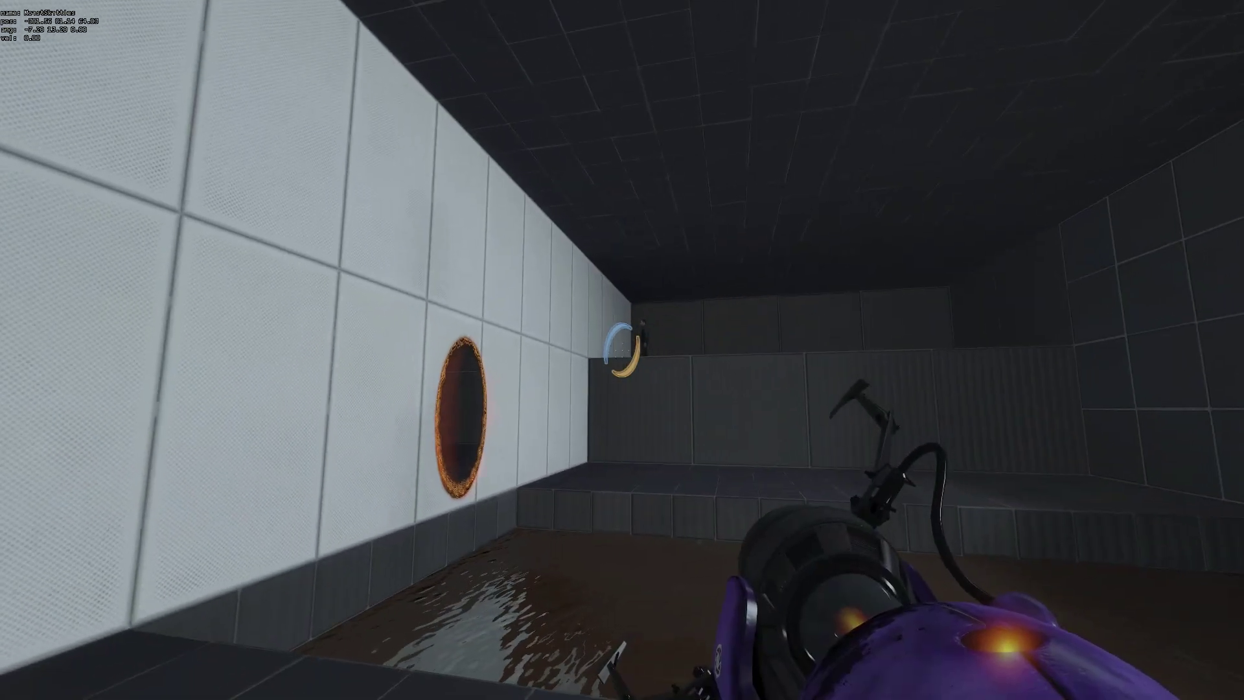
pyautogui.rightClick(623, 350)
pyautogui.press('w')
pyautogui.click(622, 350)
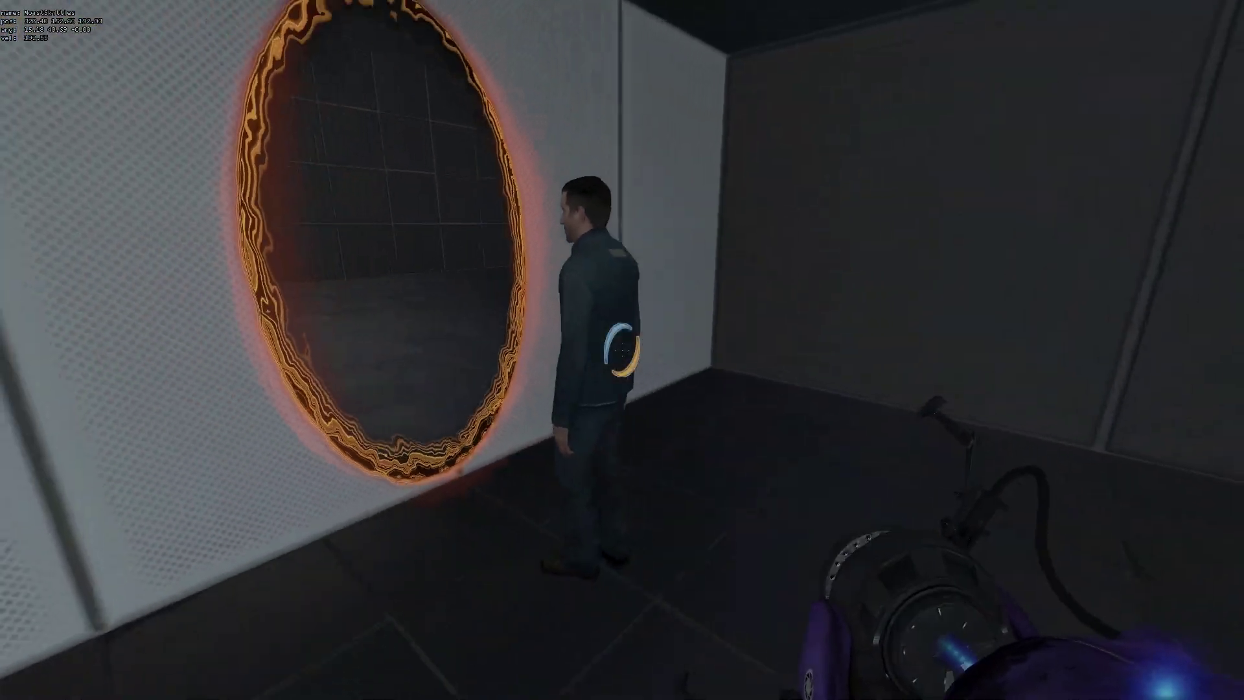
# Step: Walk from the raised ledge through the orange portal to the starting side and check whether the NPC follows
pyautogui.press('s')
pyautogui.press('d')
pyautogui.rightClick(622, 349)
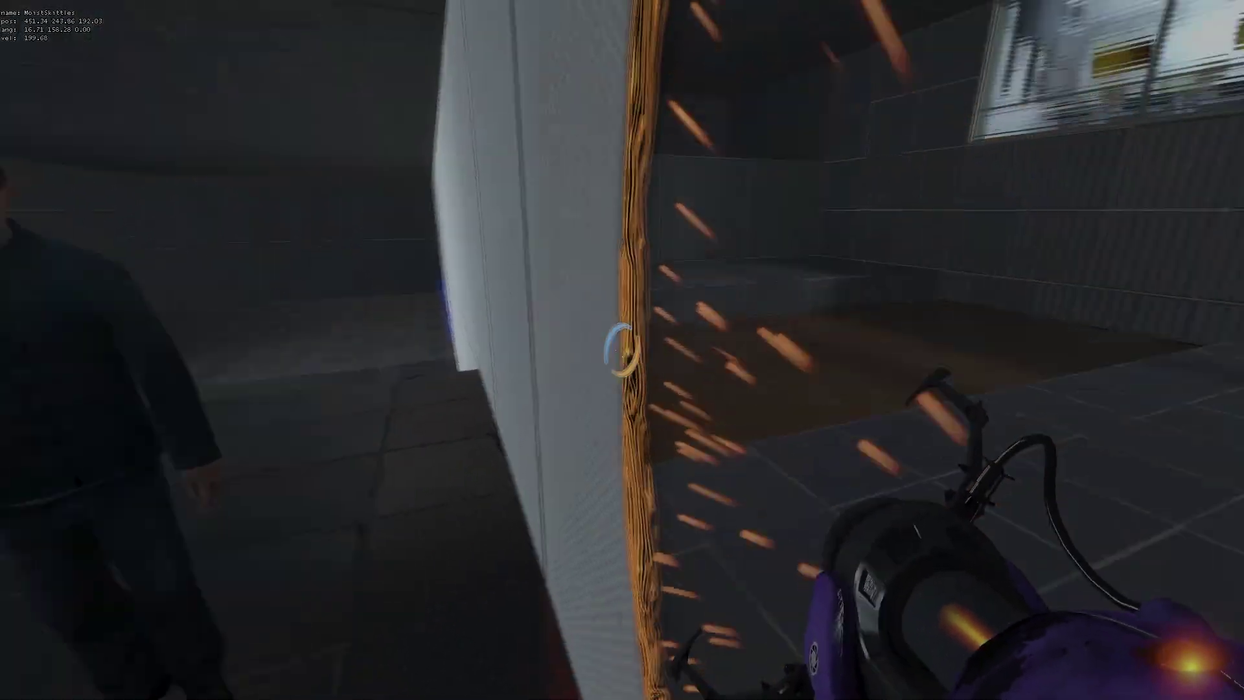
pyautogui.press('d')
pyautogui.press('s')
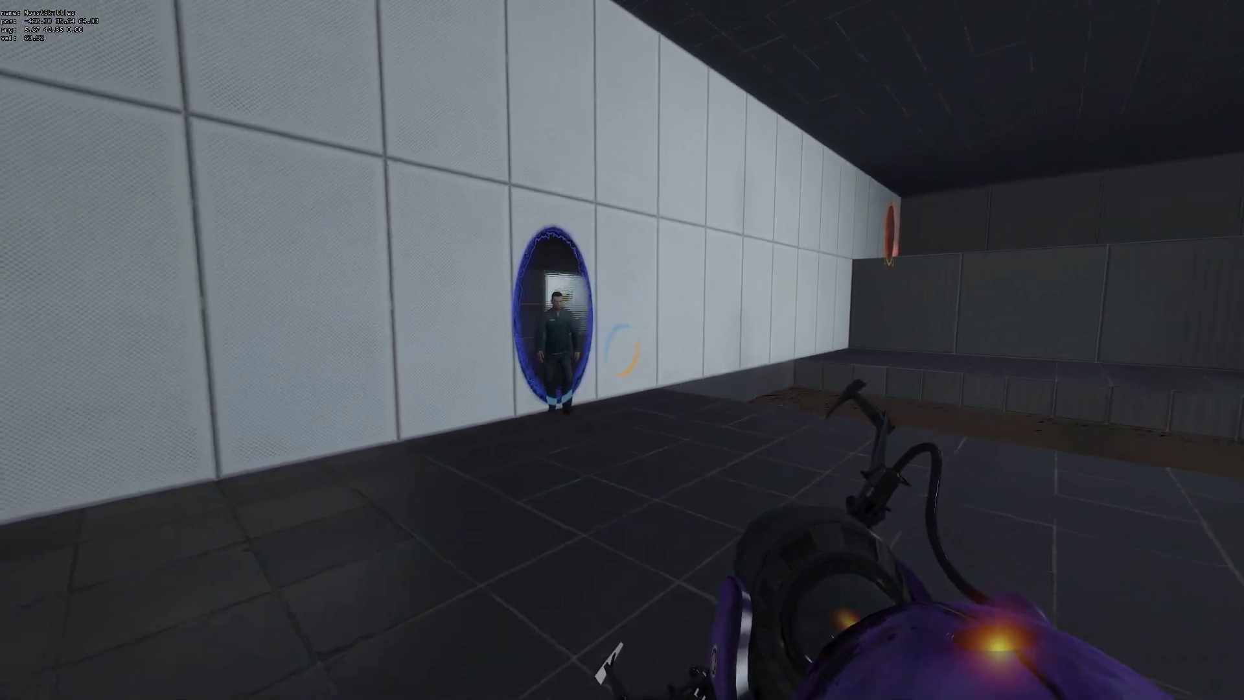
pyautogui.press('w')
pyautogui.press('a')
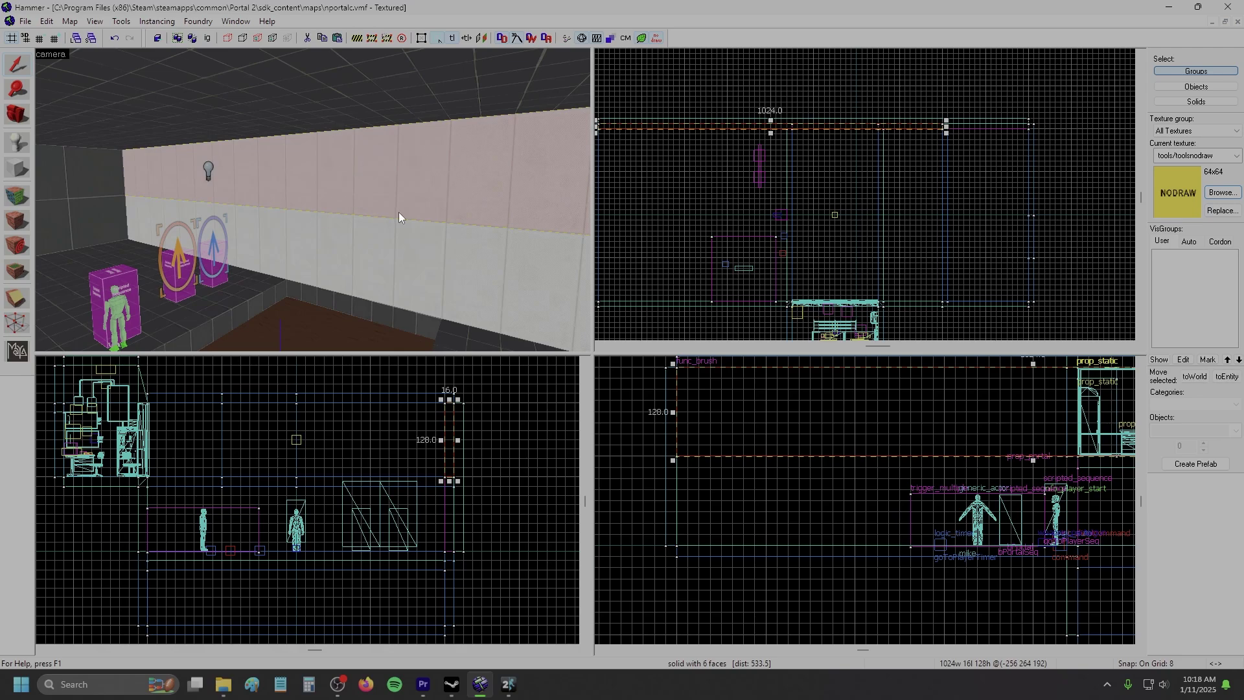
# Step: Inspect which wall sections lie in the upper and lower halves of the map, and return to the Portal 2 game
pyautogui.click(361, 281)
pyautogui.click(509, 685)
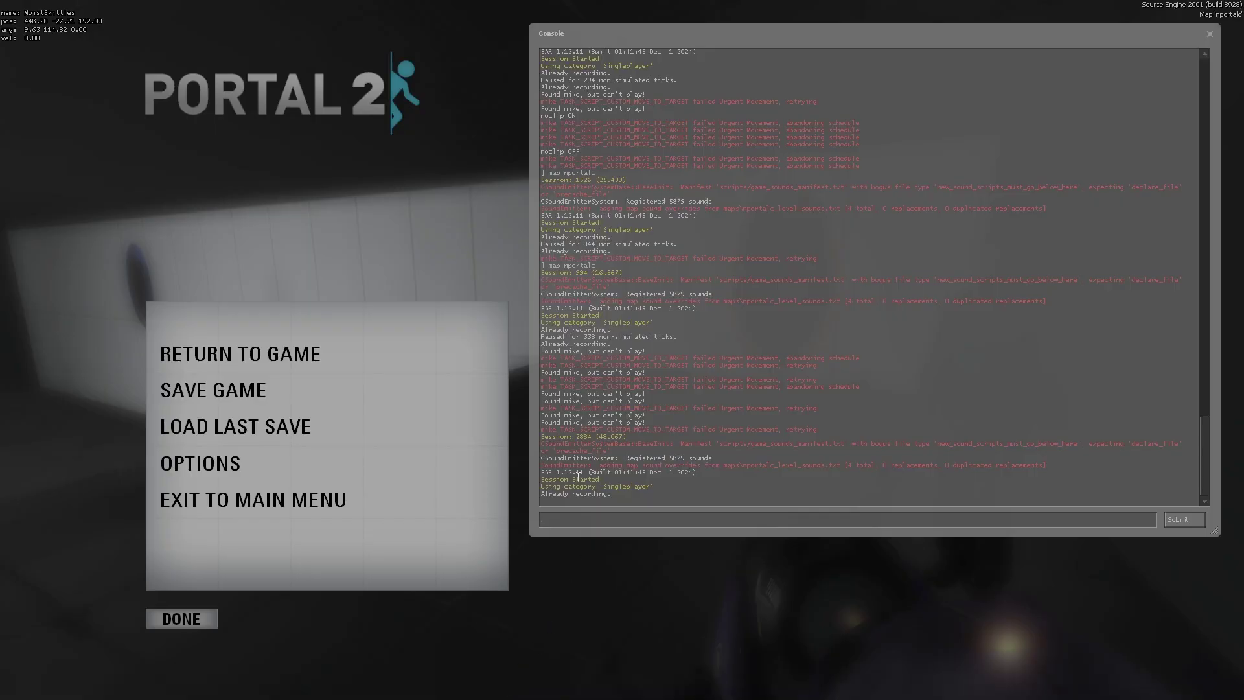
pyautogui.click(361, 351)
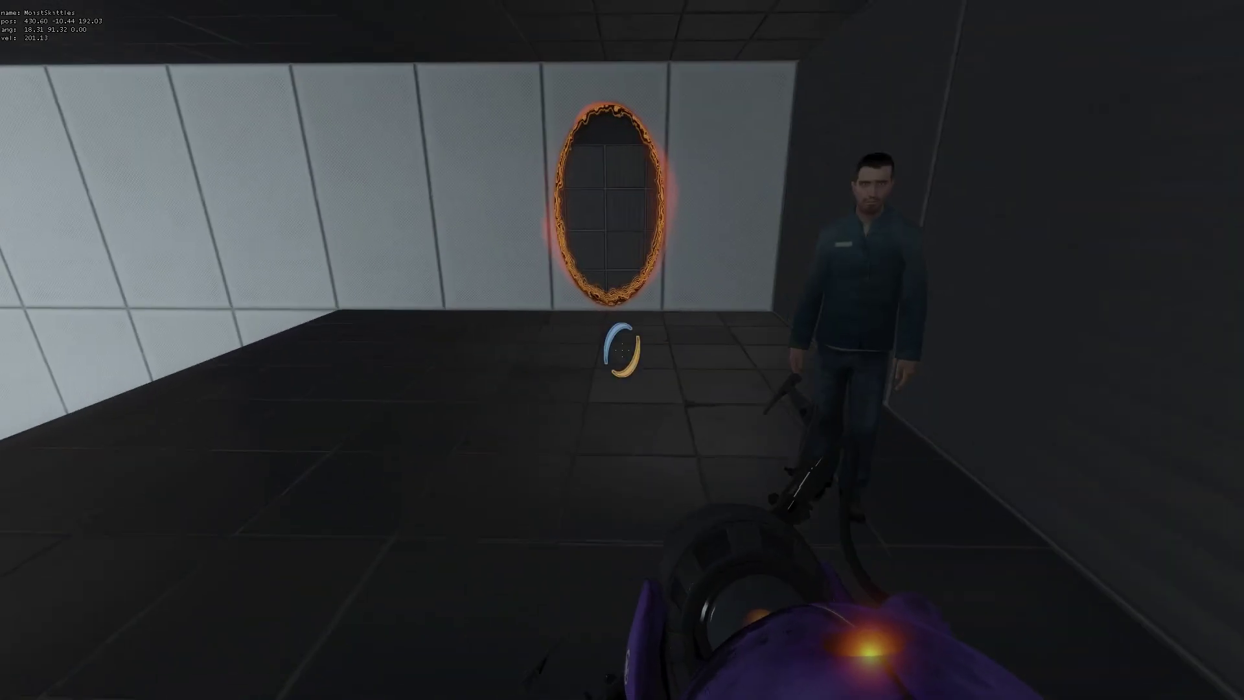
# Step: Test the NPC with the blue portal placed on the upper wall sections high above the starting floor
pyautogui.click(621, 350)
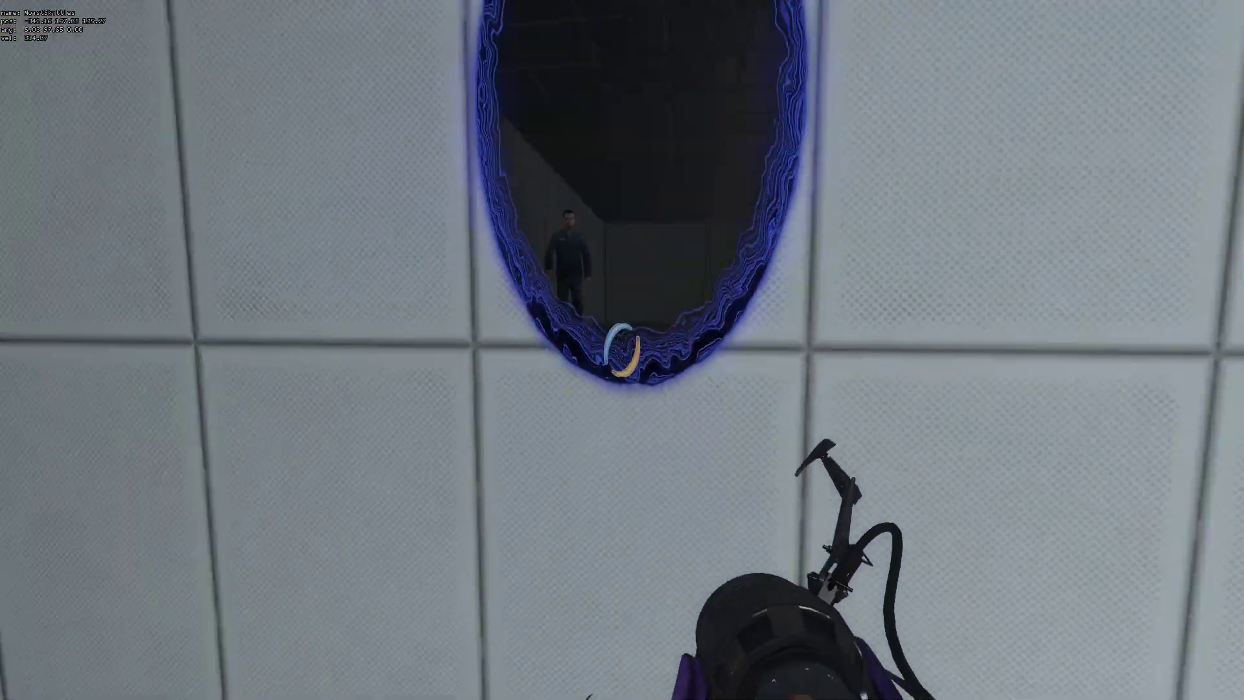
pyautogui.press('s')
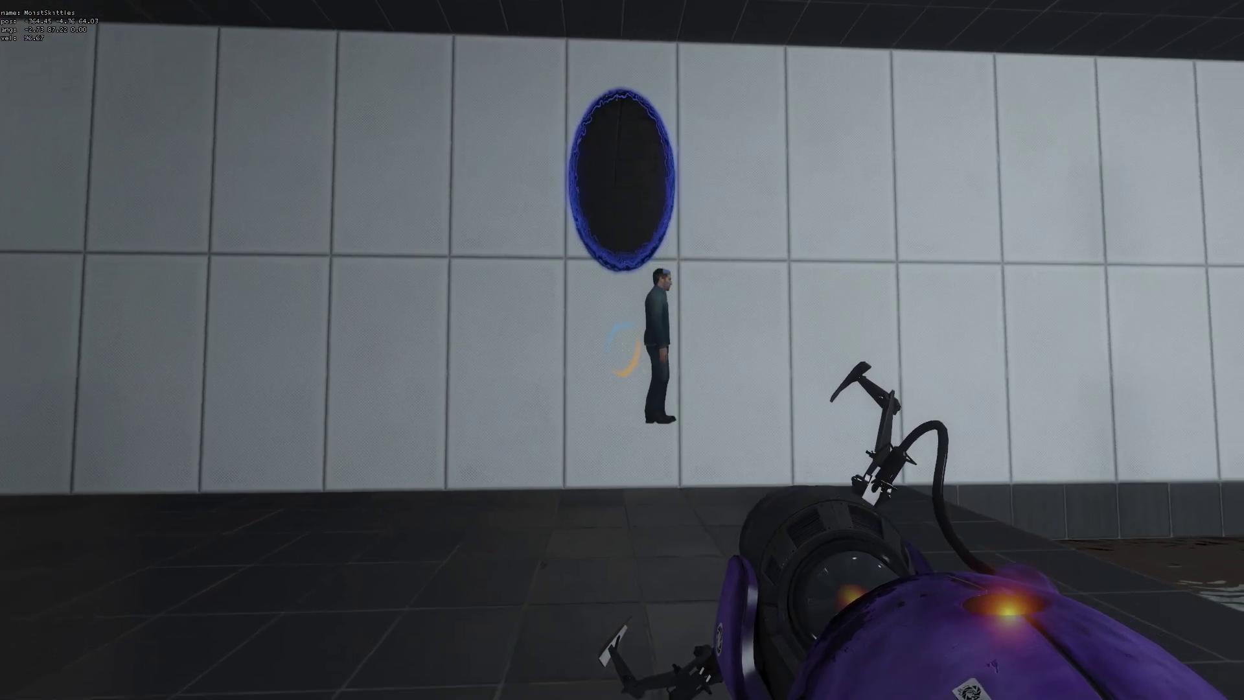
pyautogui.press('a')
pyautogui.click(622, 350)
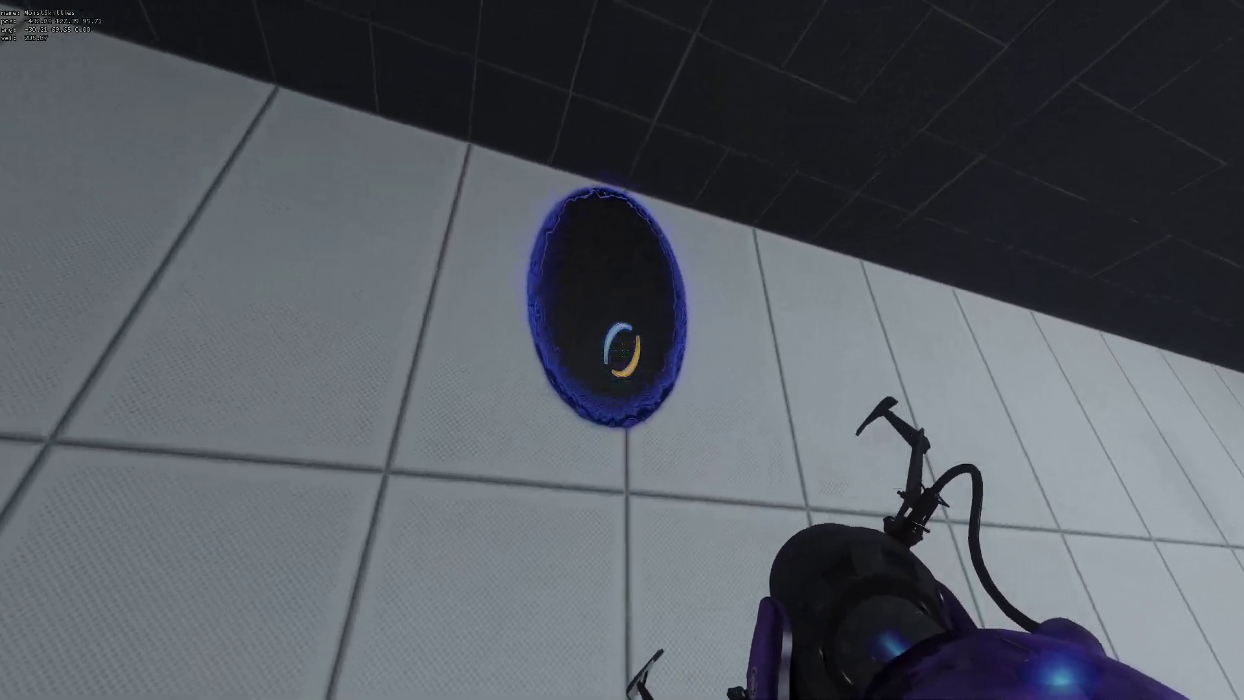
pyautogui.click(622, 350)
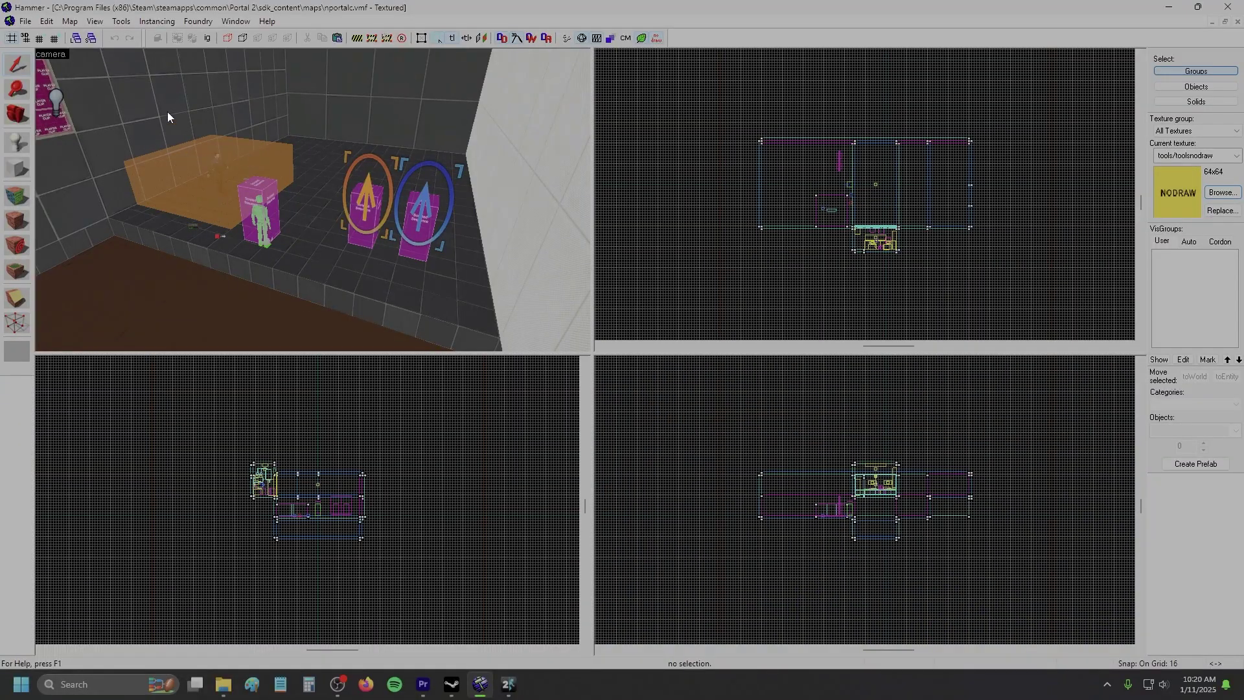
# Step: Bring up the sp_nportalc.vmf map and examine the scripted sequences, portals, and triggers around its floor button
pyautogui.click(31, 21)
pyautogui.click(57, 65)
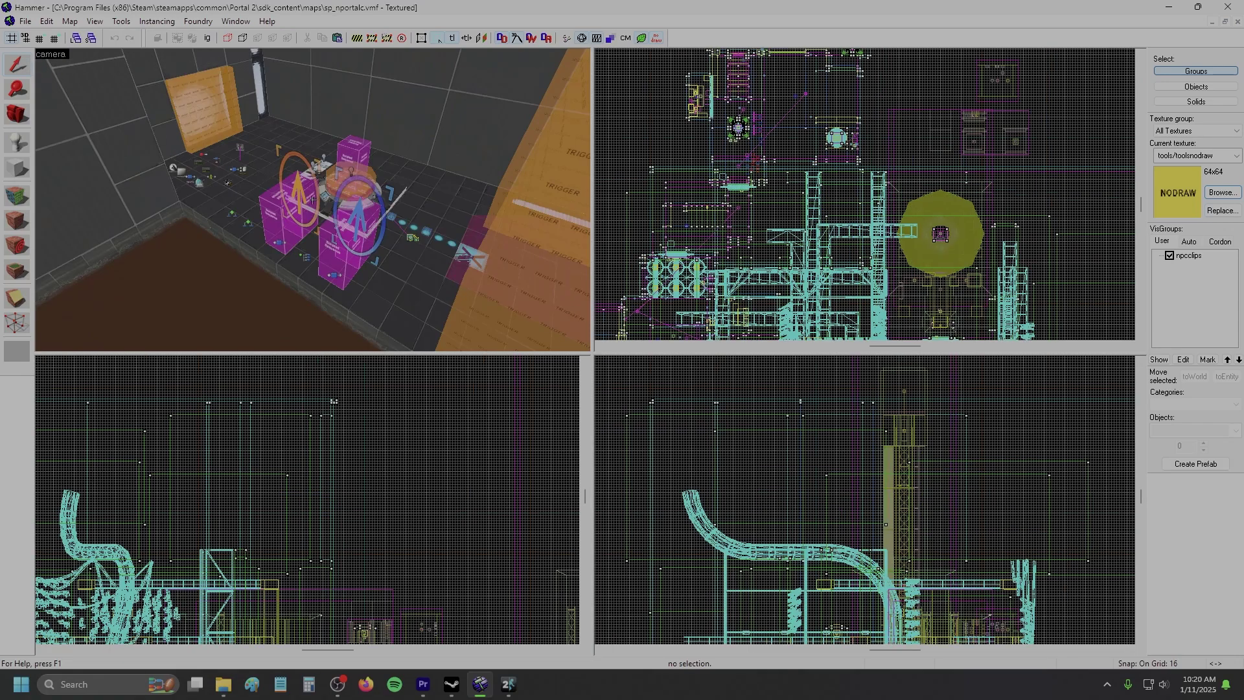
pyautogui.press('w')
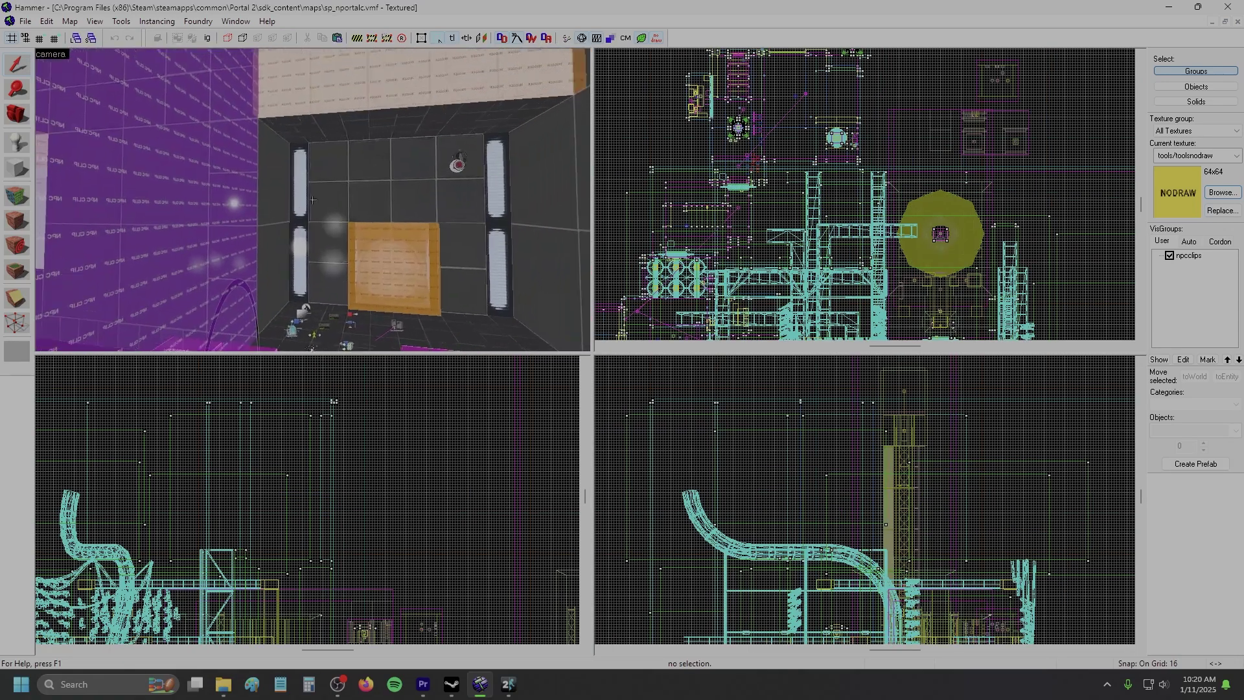
pyautogui.press('w')
pyautogui.press('w')
pyautogui.press('s')
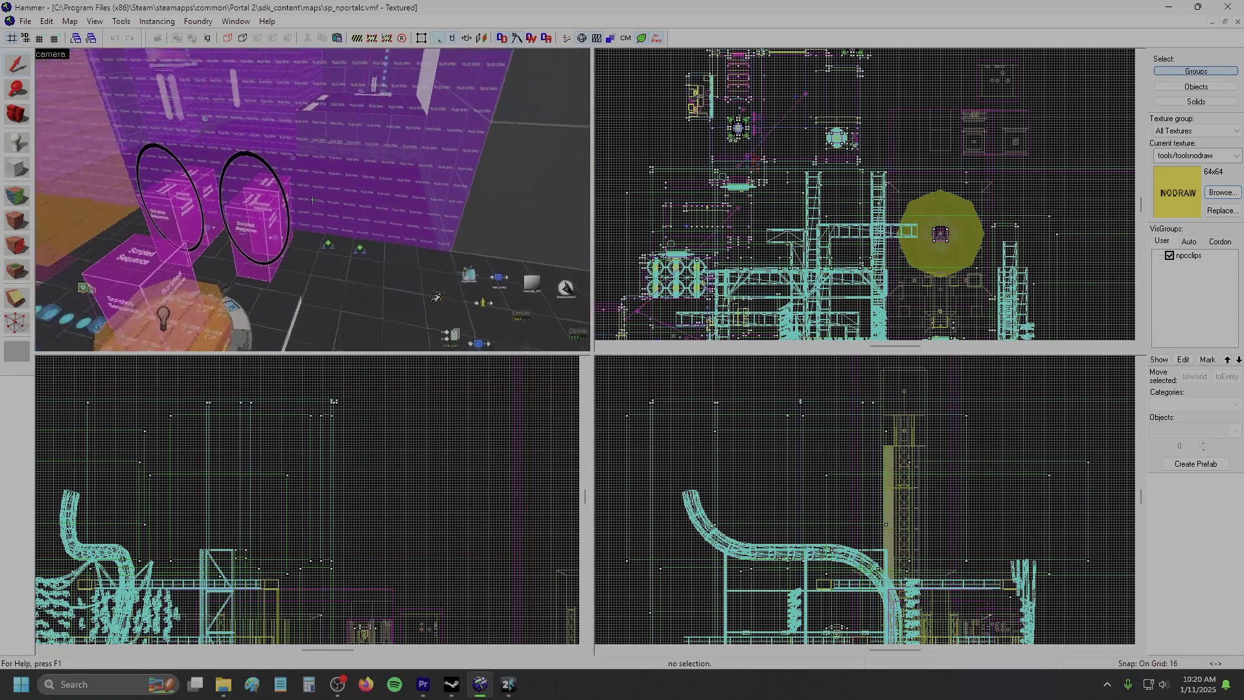
pyautogui.press('w')
pyautogui.press('d')
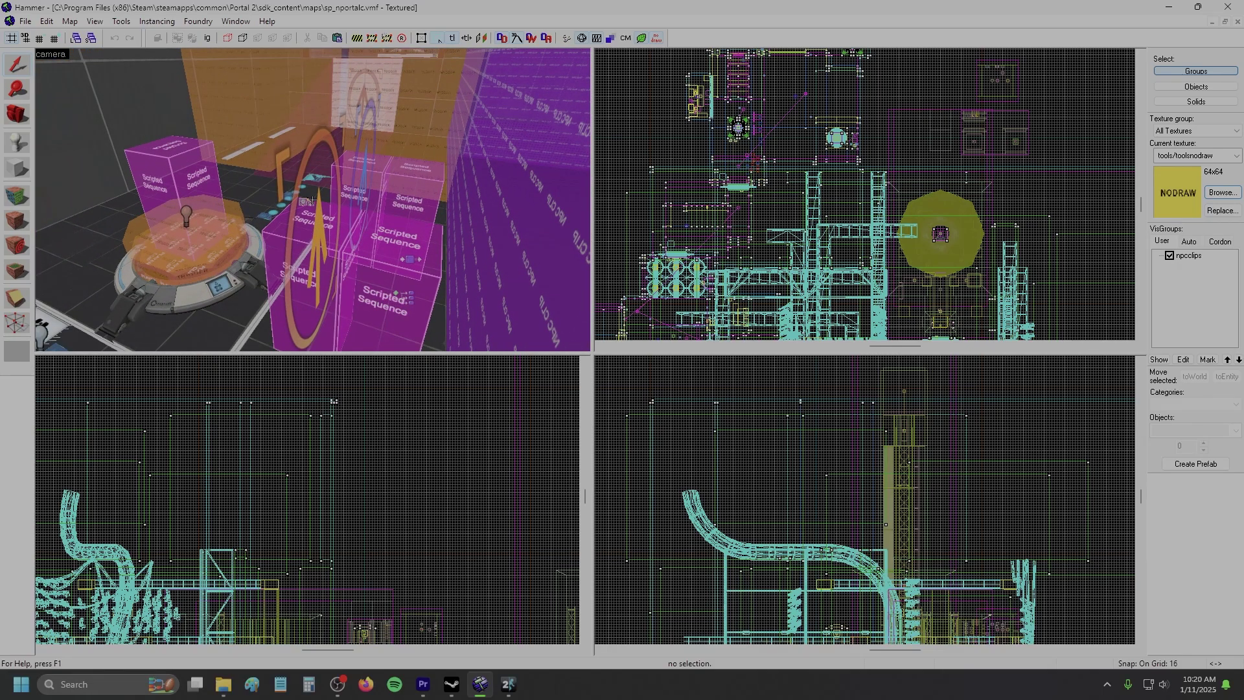
pyautogui.press('s')
pyautogui.press('d')
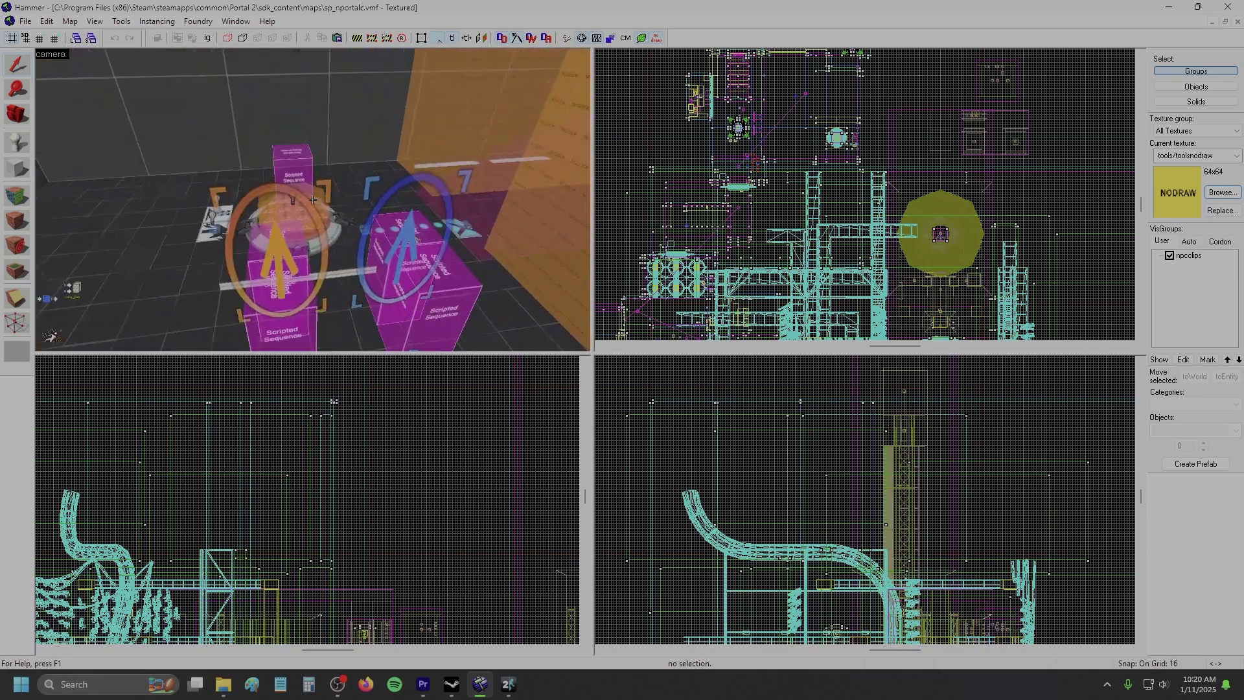
pyautogui.press('a')
pyautogui.press('s')
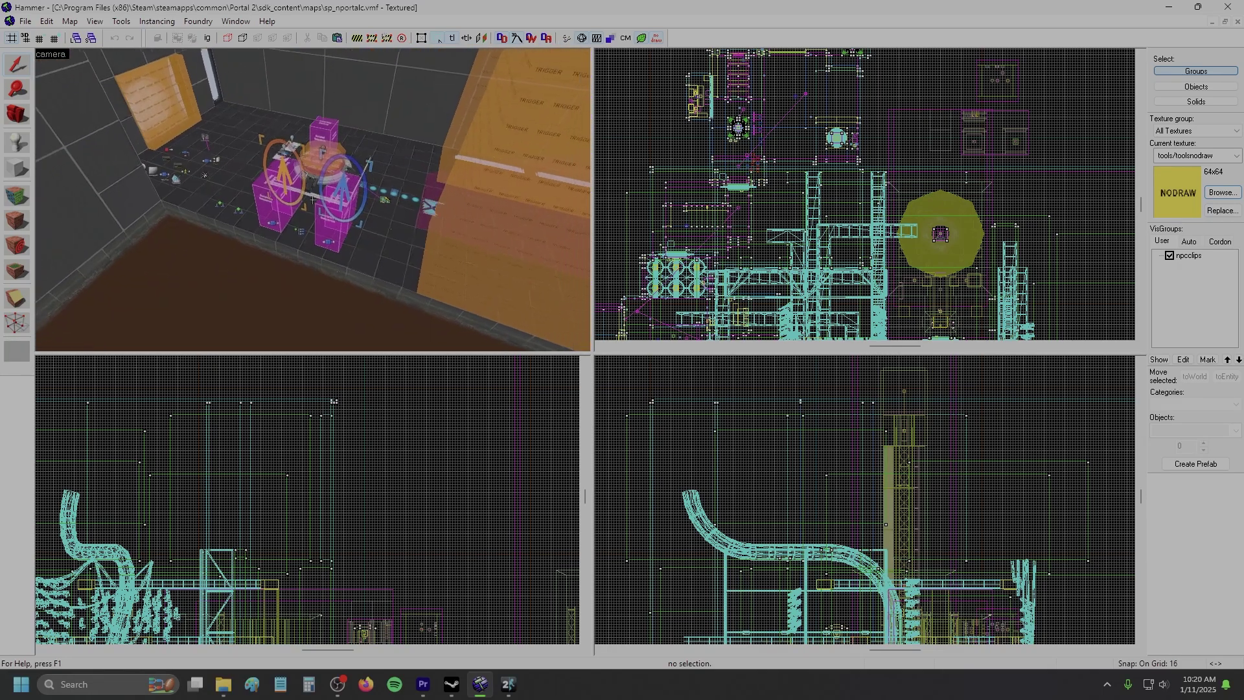
pyautogui.press('w')
pyautogui.press('w')
pyautogui.press('a')
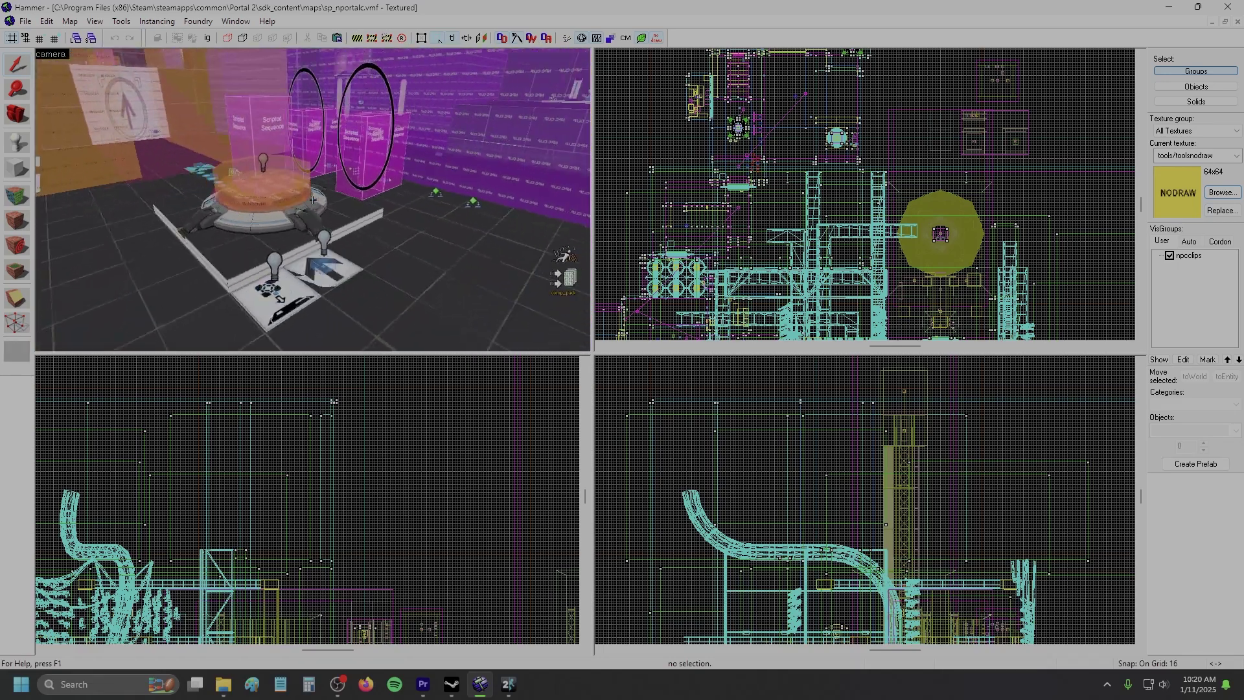
pyautogui.press('s')
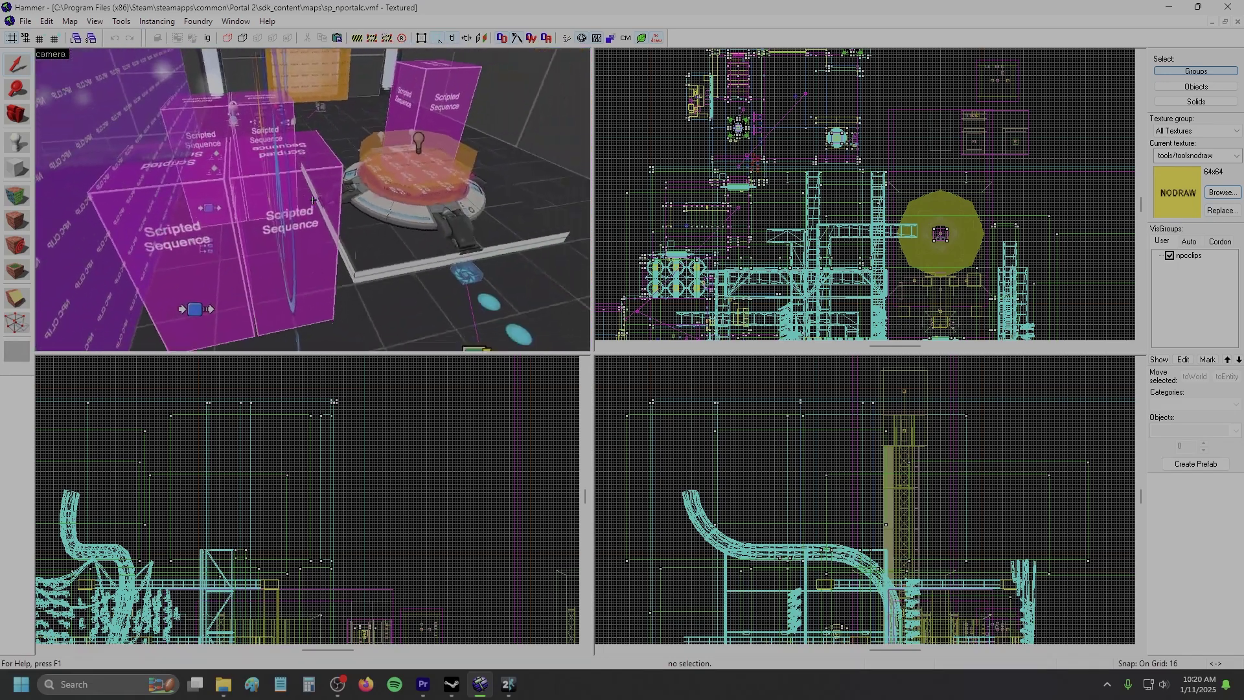